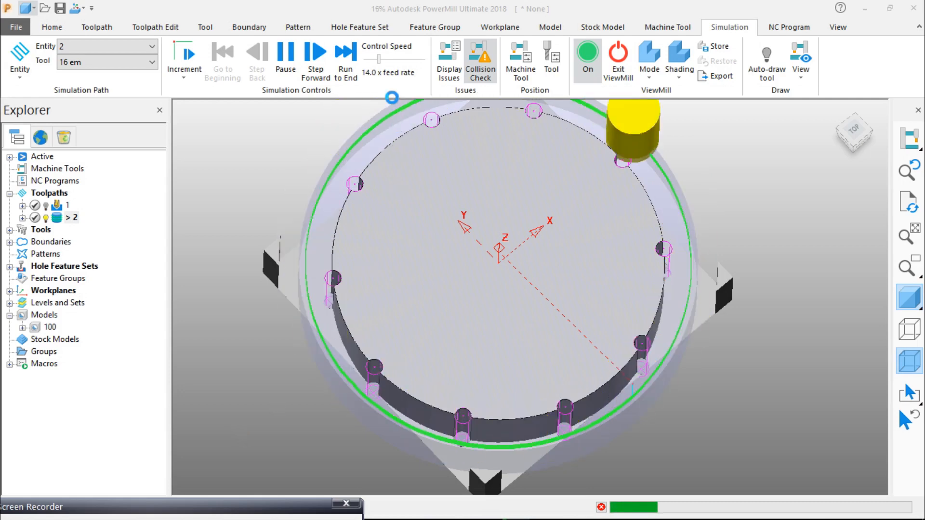
Step: Raise the speed of the running toolpath 2 simulation to 32 times the feed rate
{"action": "left_click_drag", "start_coordinate": [379, 60], "coordinate": [381, 60]}
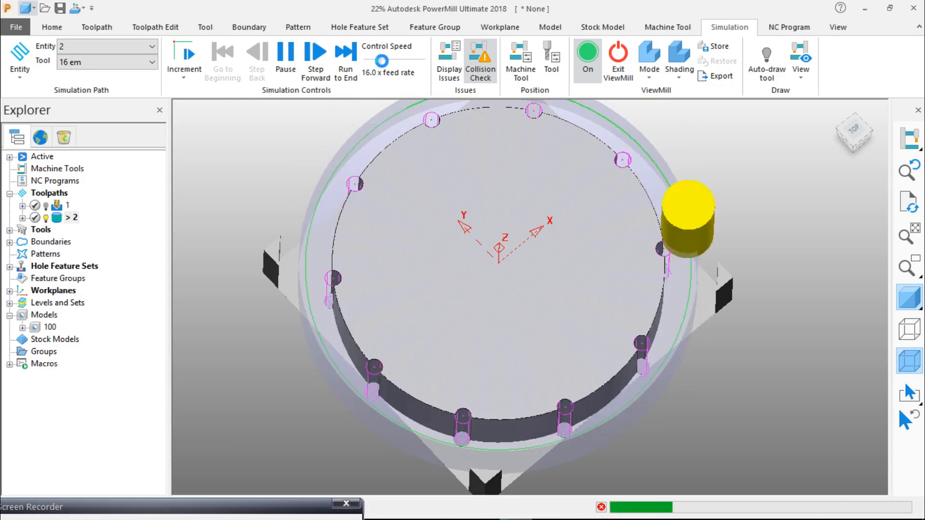
{"action": "left_click_drag", "start_coordinate": [382, 60], "coordinate": [391, 61]}
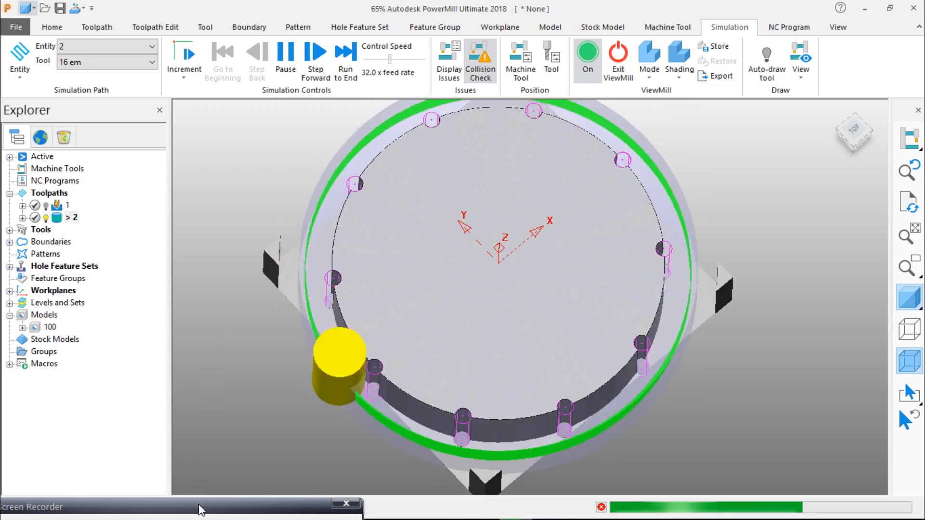
{"action": "left_click_drag", "start_coordinate": [200, 506], "coordinate": [247, 279]}
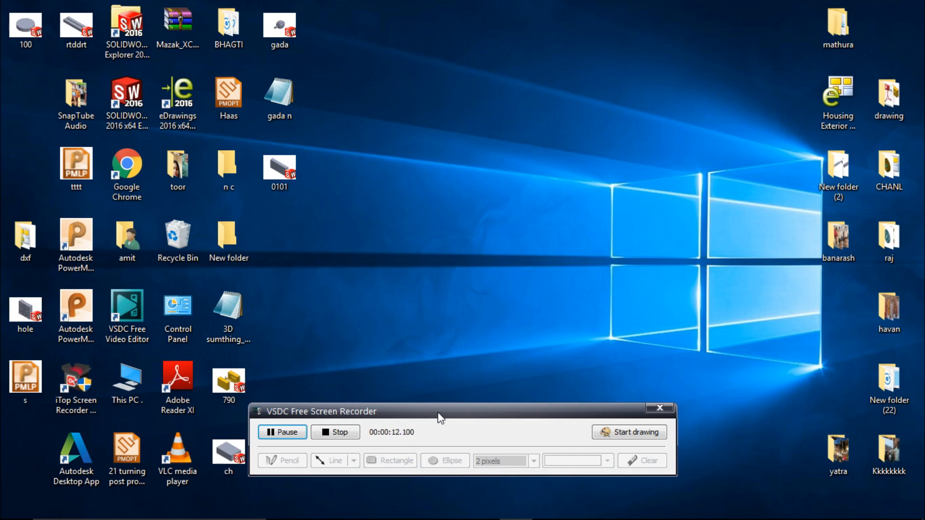
{"action": "left_click_drag", "start_coordinate": [439, 417], "coordinate": [190, 519]}
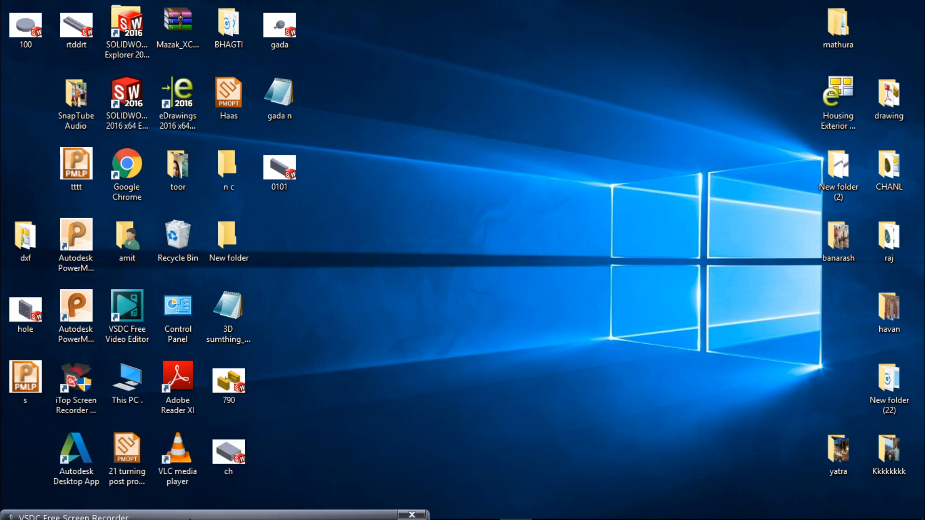
Step: Import the part file 100 from the desktop into PowerMill and dismiss the translation report
{"action": "mouse_move", "coordinate": [523, 518]}
{"action": "left_click_drag", "start_coordinate": [21, 29], "coordinate": [468, 212]}
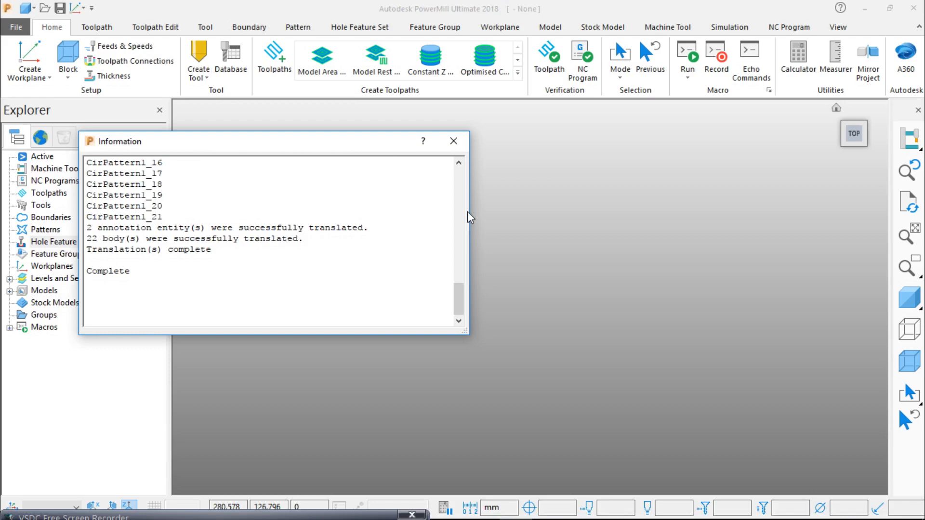
{"action": "left_click", "coordinate": [453, 141]}
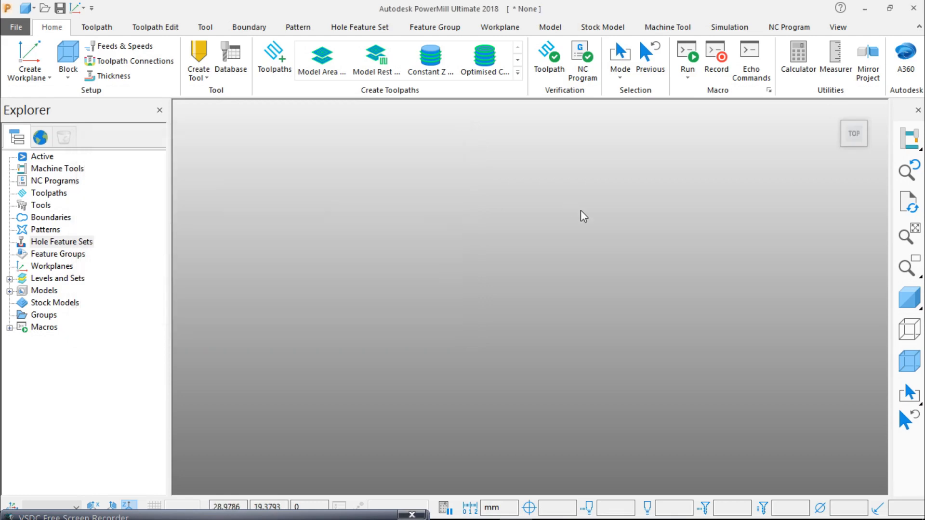
Step: Delete all entities from the current project
{"action": "mouse_move", "coordinate": [851, 138]}
{"action": "right_click", "coordinate": [461, 245]}
{"action": "left_click", "coordinate": [510, 440]}
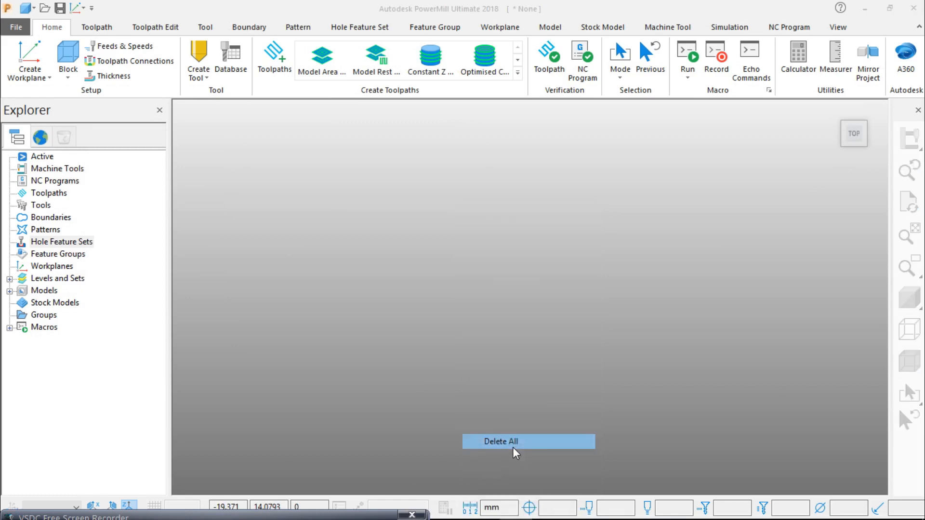
{"action": "left_click", "coordinate": [510, 482]}
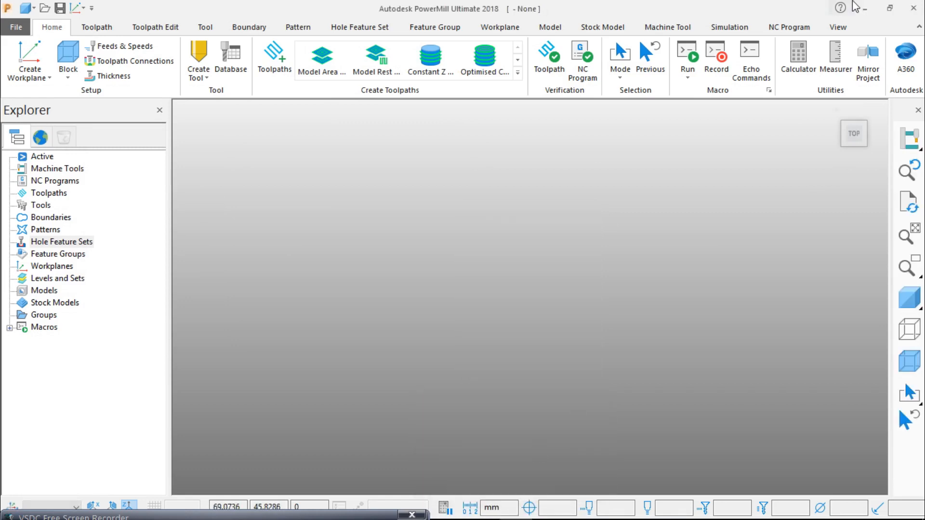
Step: Import the desktop part file 100 into the emptied PowerMill project again and dismiss the translation report
{"action": "left_click", "coordinate": [865, 18]}
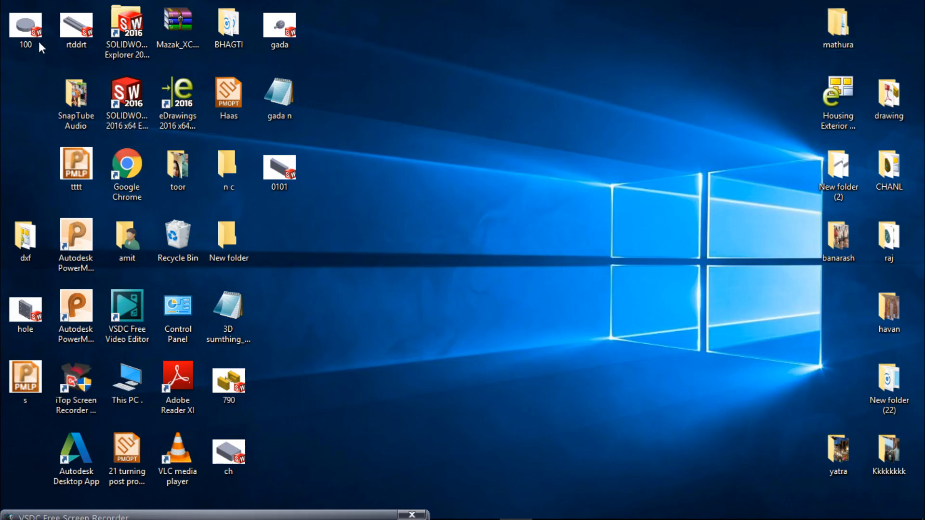
{"action": "left_click", "coordinate": [26, 23]}
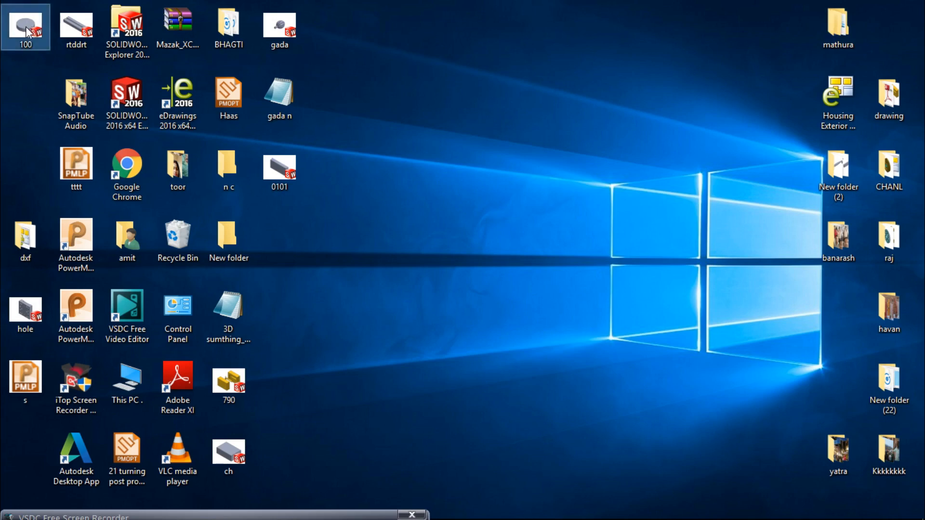
{"action": "left_click_drag", "start_coordinate": [27, 30], "coordinate": [487, 235]}
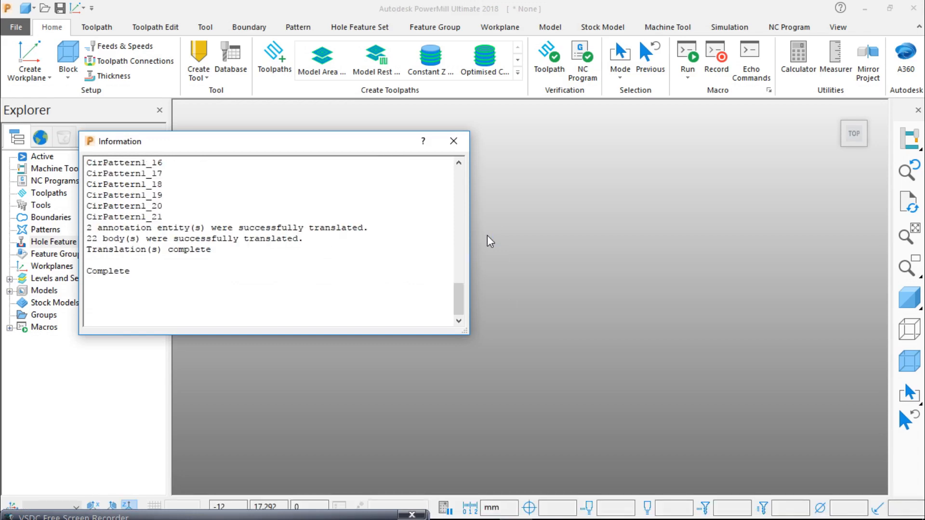
{"action": "left_click", "coordinate": [453, 141]}
{"action": "mouse_move", "coordinate": [854, 137]}
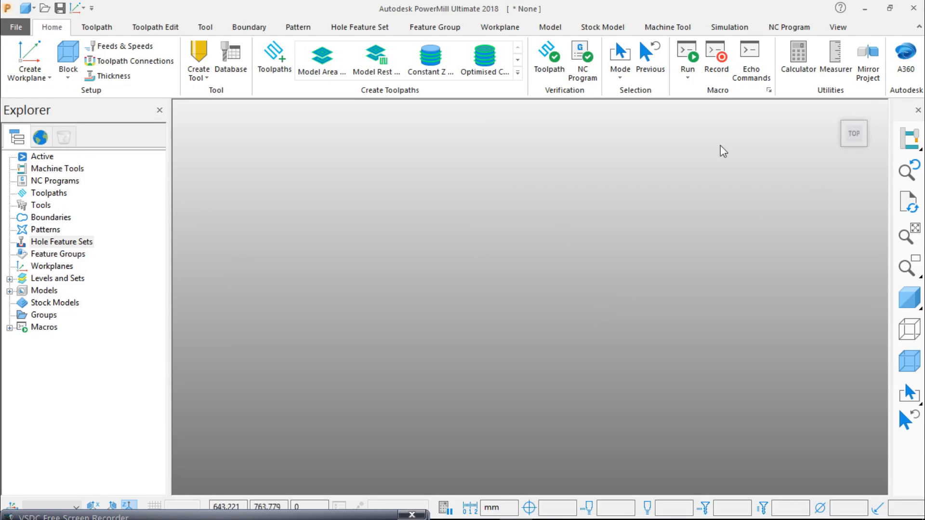
Step: Exit PowerMill without saving the project changes
{"action": "left_click", "coordinate": [915, 8]}
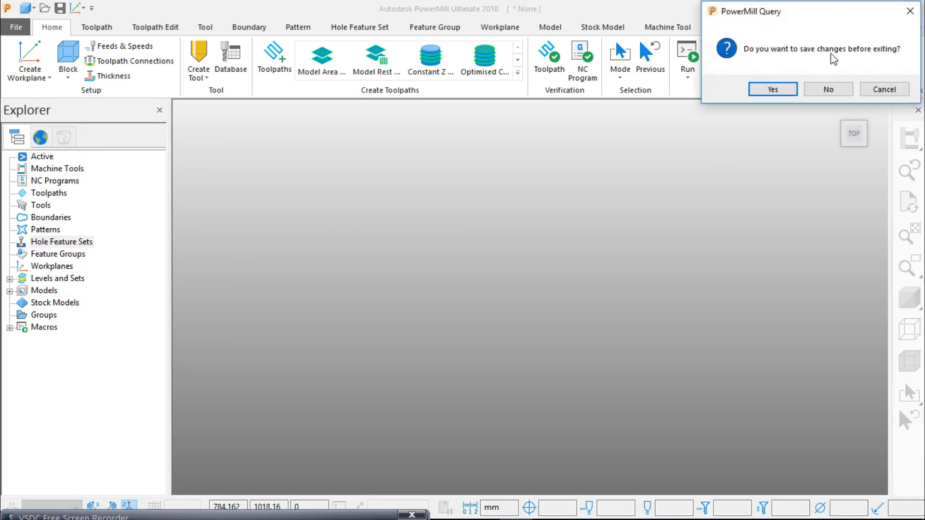
{"action": "left_click", "coordinate": [812, 92]}
{"action": "right_click", "coordinate": [492, 53]}
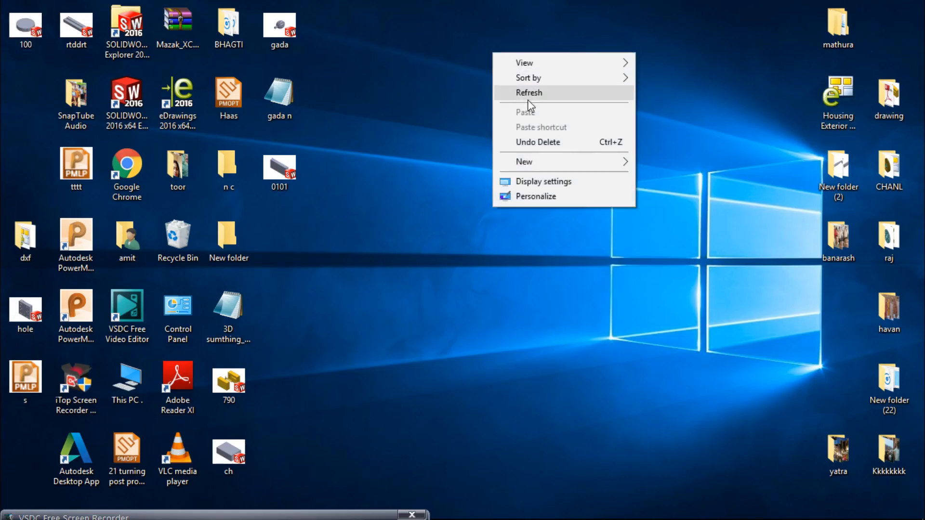
{"action": "left_click", "coordinate": [529, 103]}
{"action": "right_click", "coordinate": [515, 73]}
{"action": "left_click", "coordinate": [559, 119]}
{"action": "right_click", "coordinate": [533, 79]}
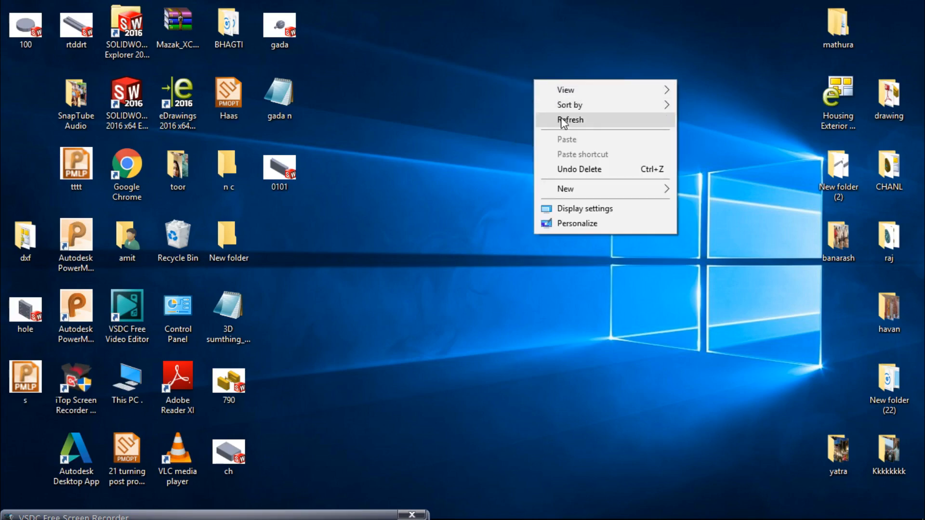
{"action": "left_click", "coordinate": [562, 120]}
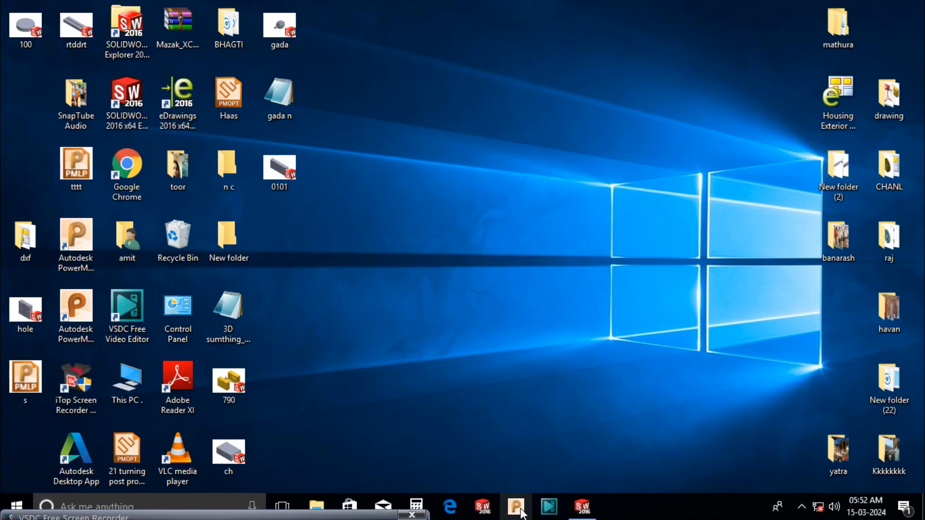
Step: Start a fresh PowerMill session and turn off the display of the active axes and the transform
{"action": "left_click", "coordinate": [520, 510]}
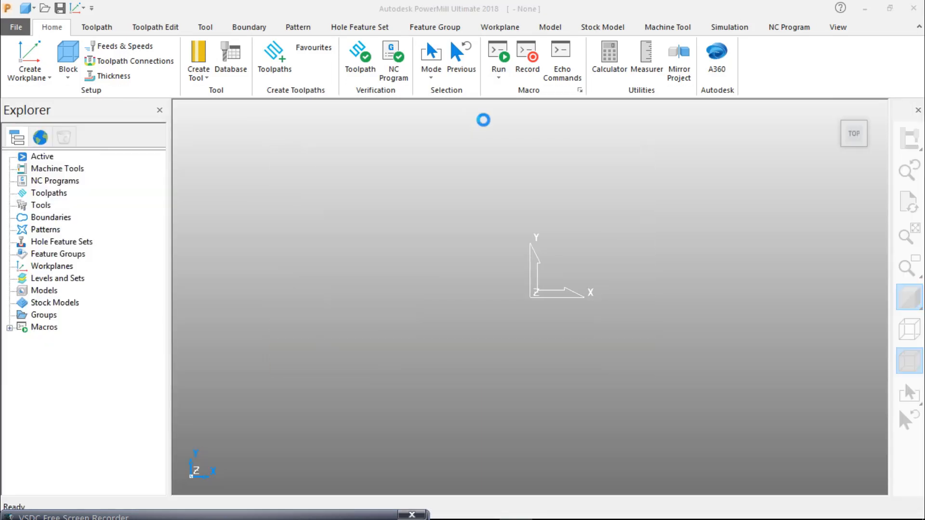
{"action": "right_click", "coordinate": [335, 187]}
{"action": "right_click", "coordinate": [343, 191]}
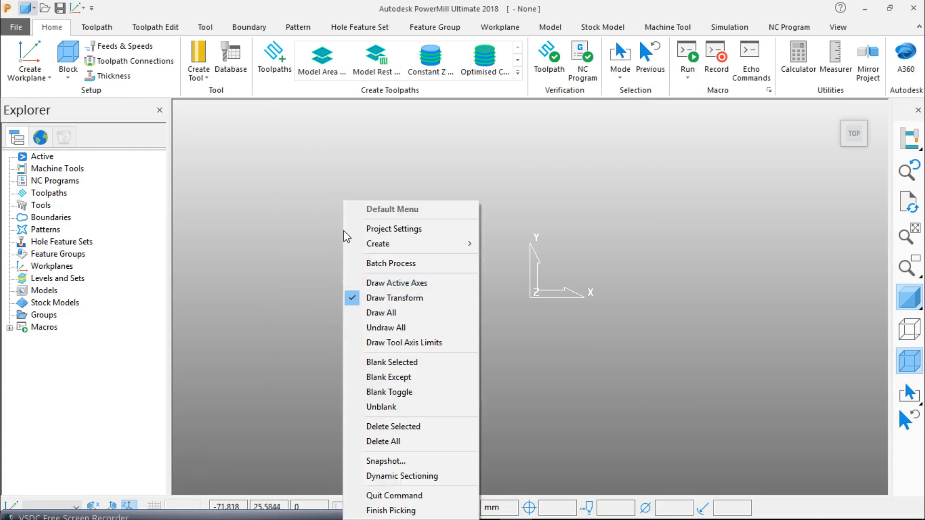
{"action": "left_click", "coordinate": [383, 297]}
Step: Bring the part file 100 from the desktop into the new PowerMill session and dismiss the translation report
{"action": "left_click", "coordinate": [865, 8]}
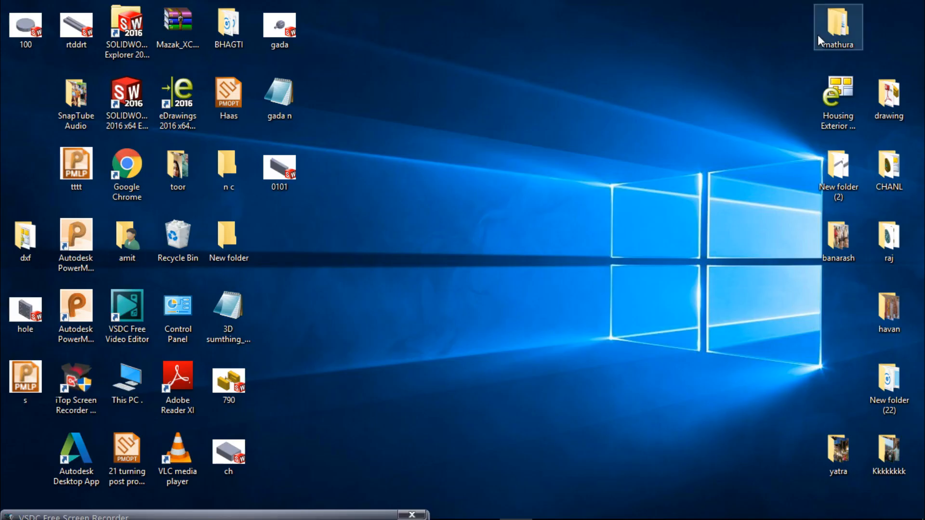
{"action": "left_click_drag", "start_coordinate": [25, 26], "coordinate": [484, 361]}
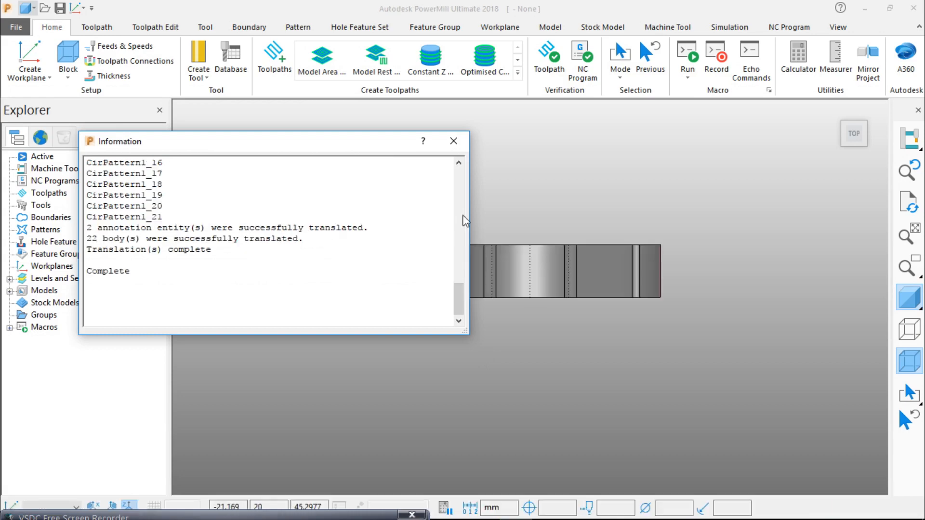
{"action": "left_click", "coordinate": [453, 142]}
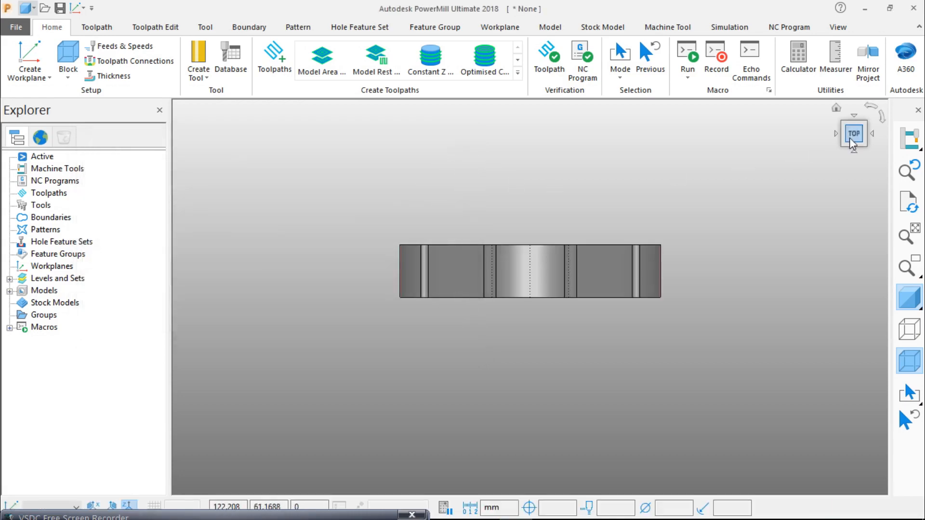
Step: Examine the imported disc from several angles, including the semicircular notches around its rim
{"action": "left_click", "coordinate": [853, 135]}
{"action": "middle_click_drag", "start_coordinate": [423, 189], "coordinate": [441, 287]}
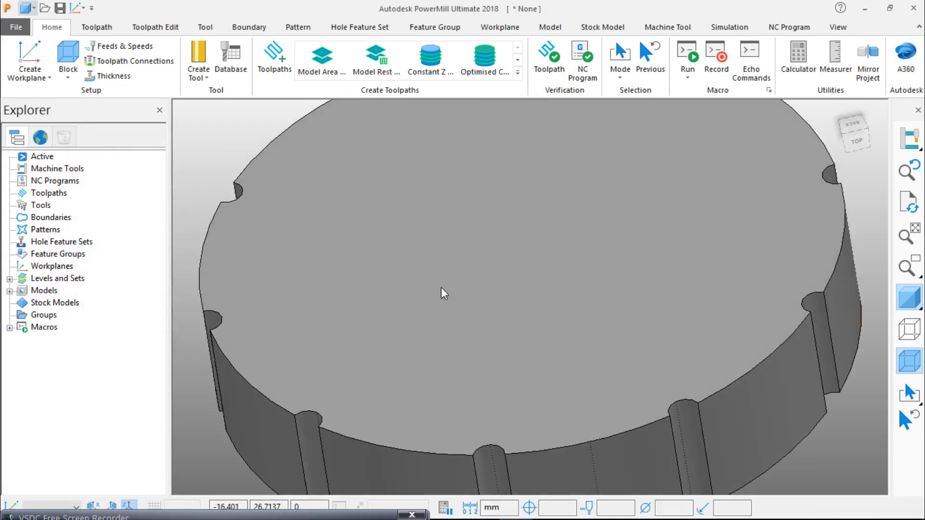
{"action": "scroll", "coordinate": [507, 258], "scroll_direction": "down", "scroll_amount": 5}
{"action": "middle_click_drag", "start_coordinate": [508, 258], "coordinate": [517, 322]}
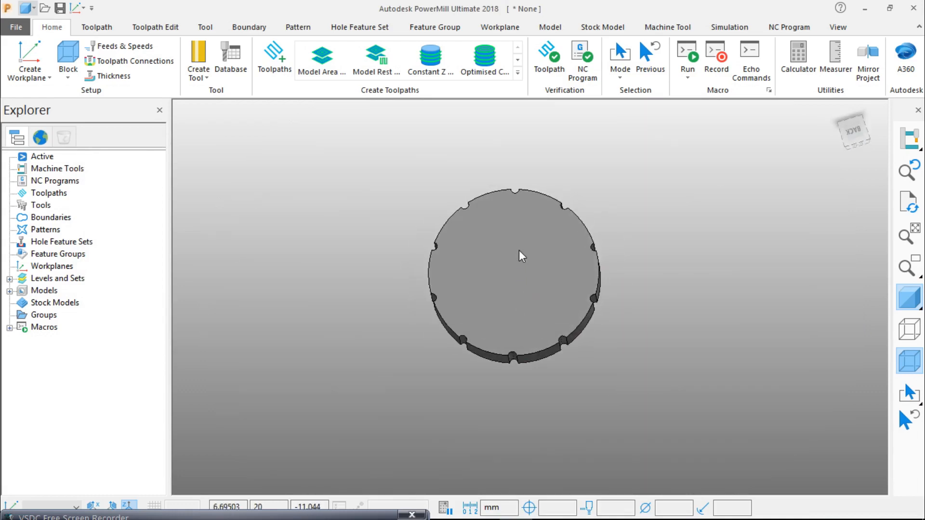
{"action": "scroll", "coordinate": [519, 249], "scroll_direction": "up", "scroll_amount": 3}
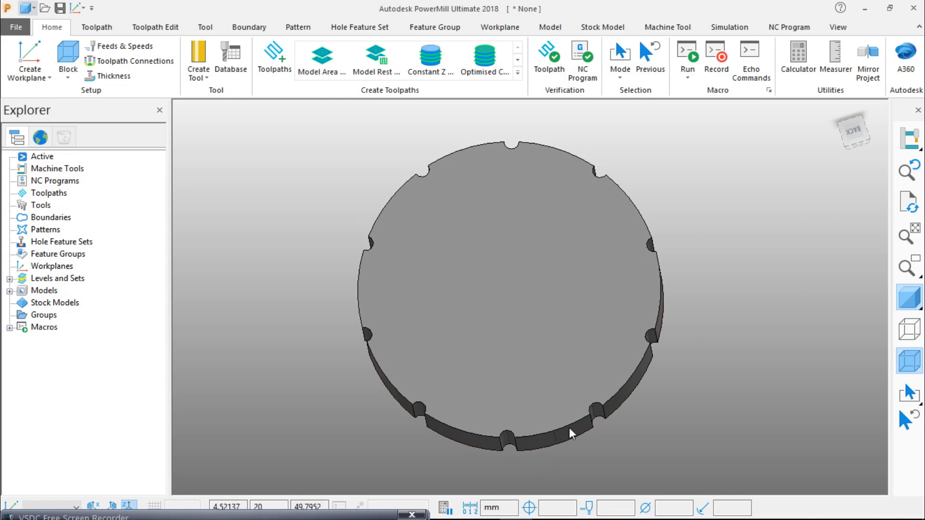
{"action": "scroll", "coordinate": [569, 426], "scroll_direction": "up", "scroll_amount": 5}
{"action": "scroll", "coordinate": [574, 417], "scroll_direction": "down", "scroll_amount": 4}
{"action": "middle_click_drag", "start_coordinate": [545, 433], "coordinate": [572, 394]}
{"action": "scroll", "coordinate": [506, 419], "scroll_direction": "up", "scroll_amount": 3}
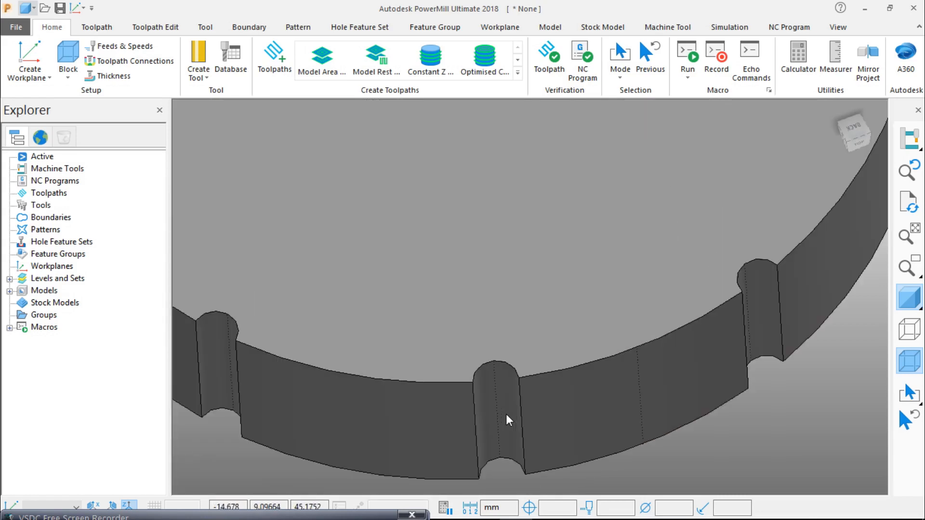
{"action": "scroll", "coordinate": [502, 362], "scroll_direction": "up", "scroll_amount": 3}
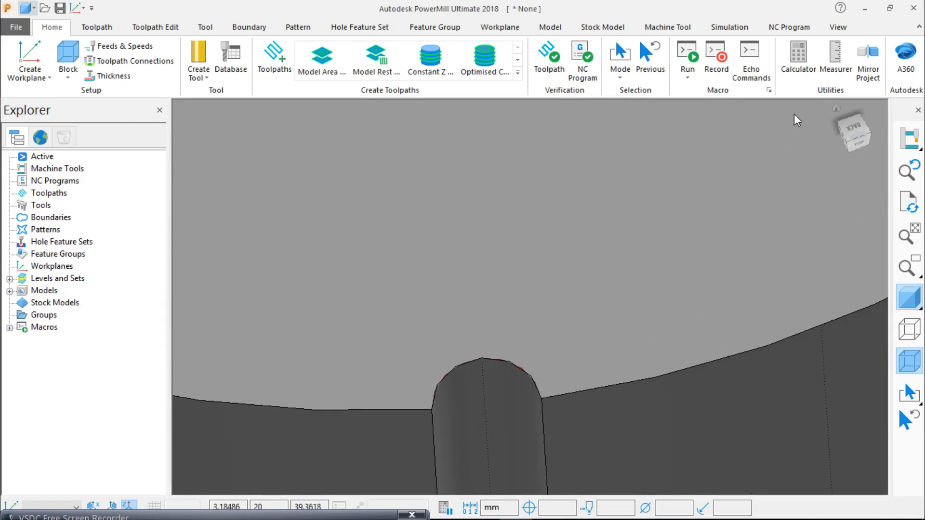
Step: Measure the radius of one rim notch from three points on its upper edge
{"action": "left_click", "coordinate": [835, 57]}
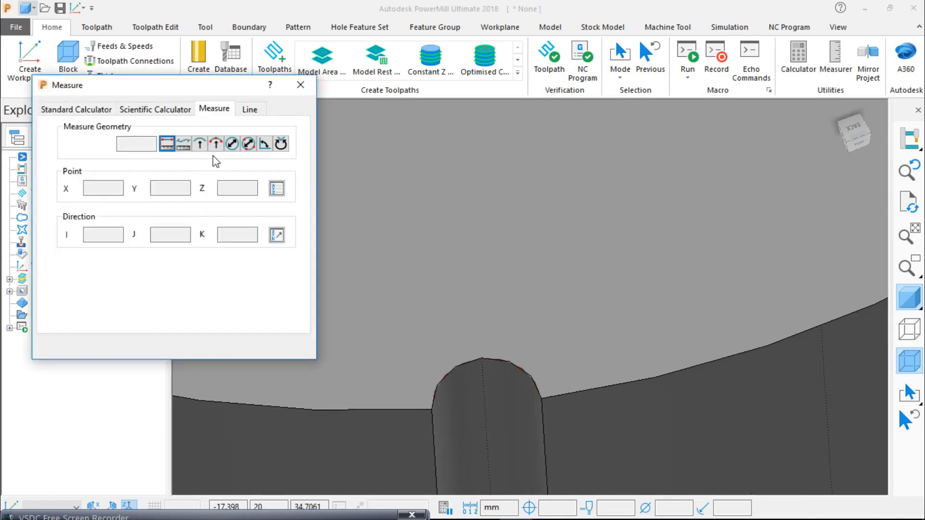
{"action": "left_click", "coordinate": [216, 144]}
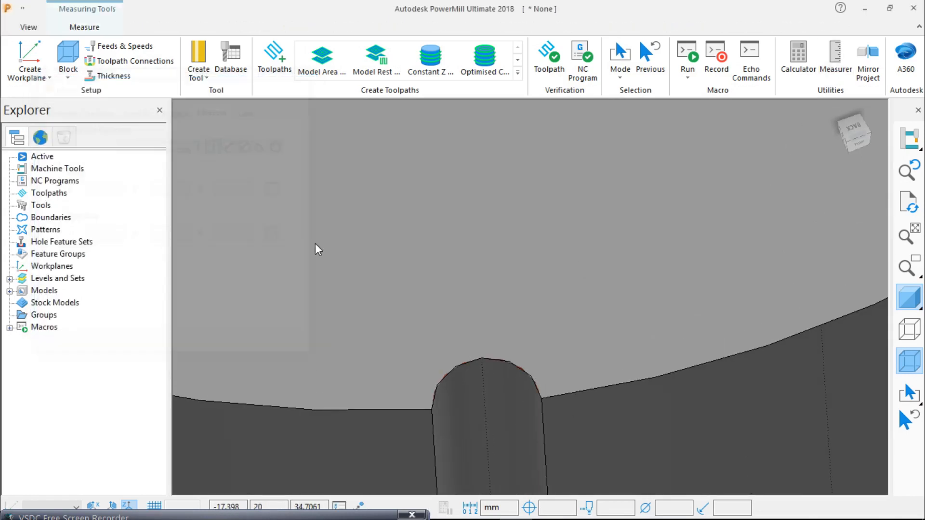
{"action": "left_click", "coordinate": [431, 409]}
{"action": "left_click", "coordinate": [482, 359]}
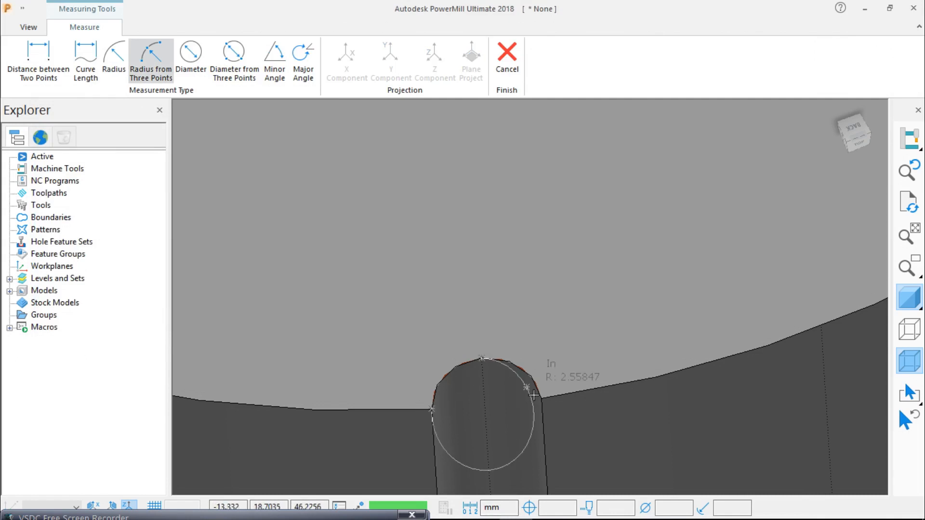
{"action": "left_click", "coordinate": [542, 401]}
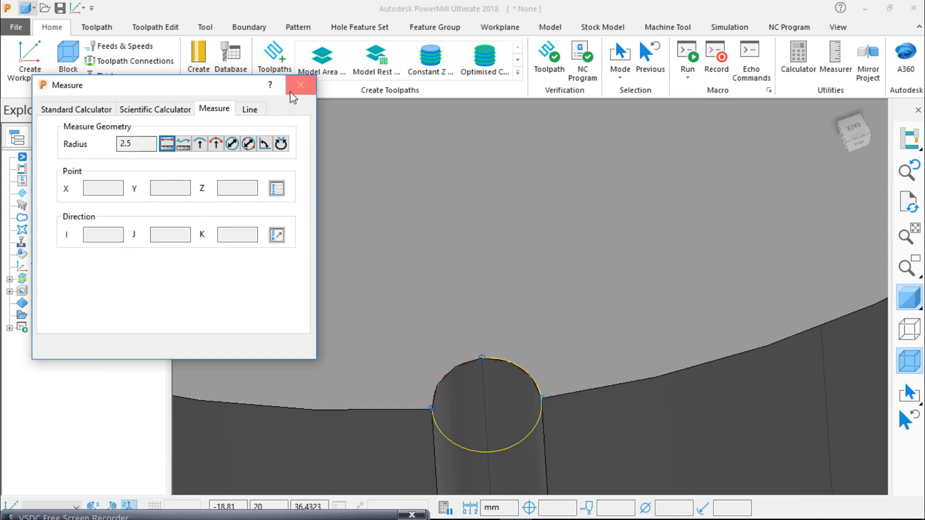
{"action": "left_click", "coordinate": [300, 85]}
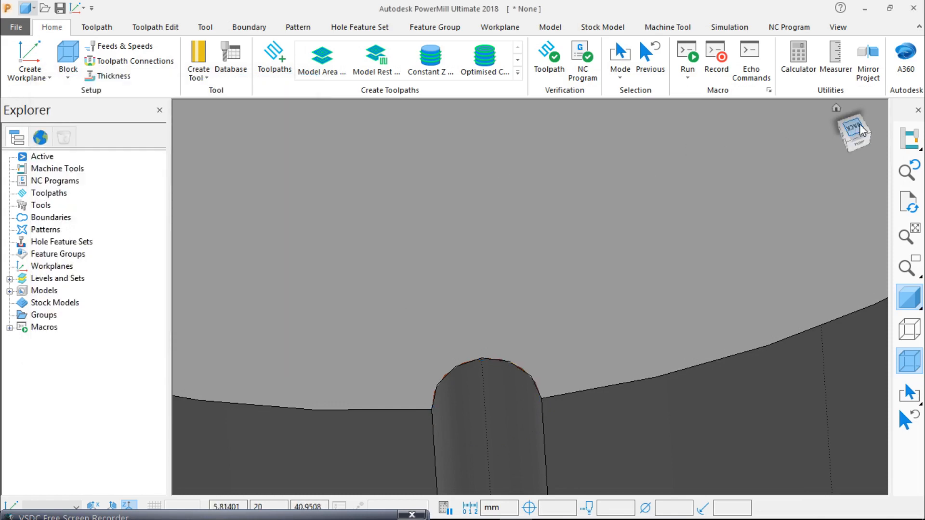
{"action": "left_click", "coordinate": [836, 108]}
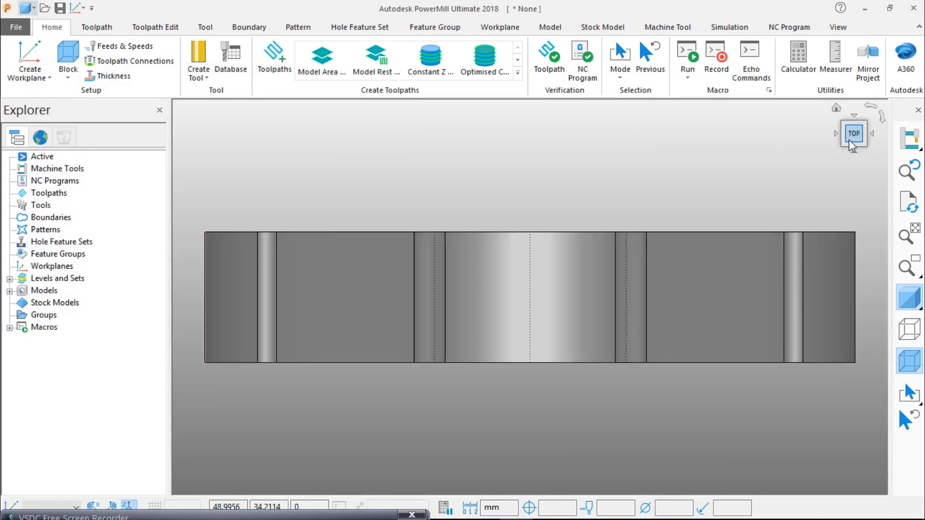
{"action": "middle_click_drag", "start_coordinate": [435, 255], "coordinate": [475, 403]}
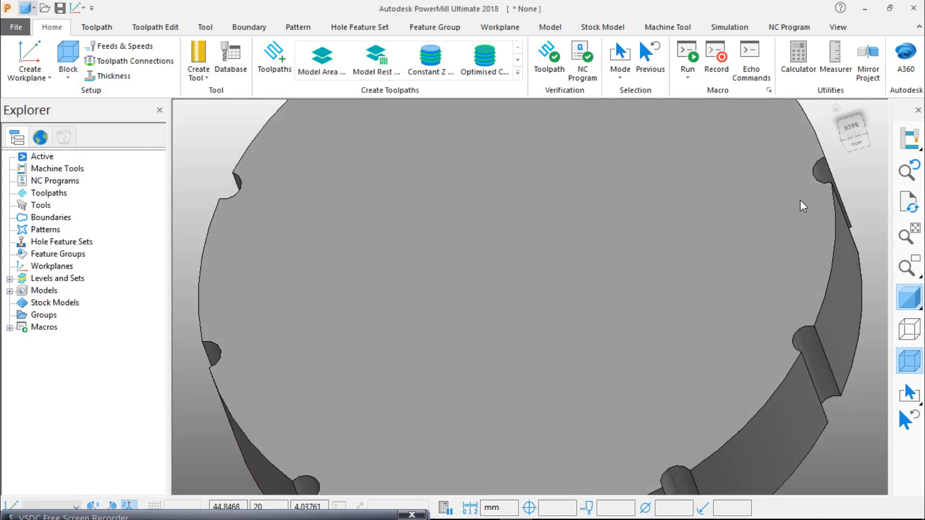
{"action": "scroll", "coordinate": [483, 279], "scroll_direction": "down", "scroll_amount": 5}
{"action": "mouse_move", "coordinate": [487, 314]}
{"action": "middle_mouse_down"}
{"action": "mouse_move", "coordinate": [520, 368]}
{"action": "mouse_move", "coordinate": [447, 253]}
{"action": "mouse_move", "coordinate": [469, 312]}
{"action": "middle_mouse_up"}
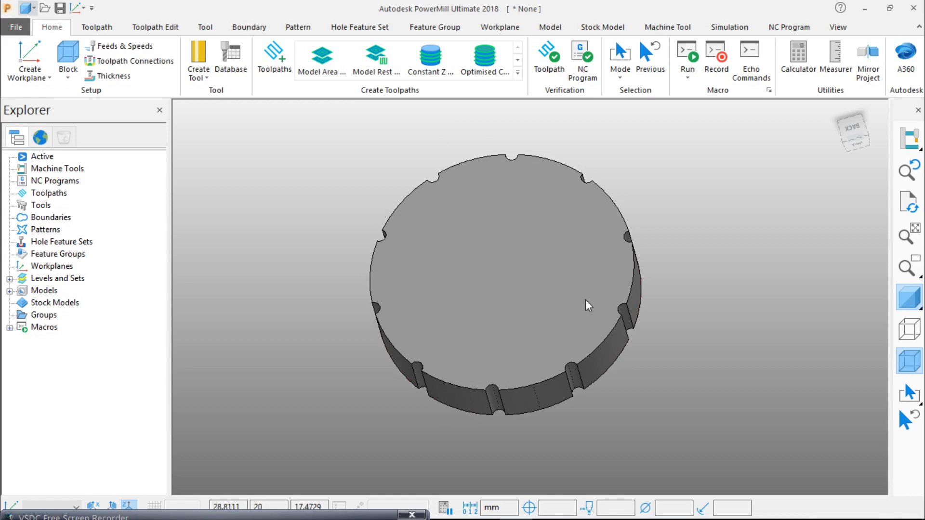
{"action": "scroll", "coordinate": [548, 372], "scroll_direction": "down", "scroll_amount": 5}
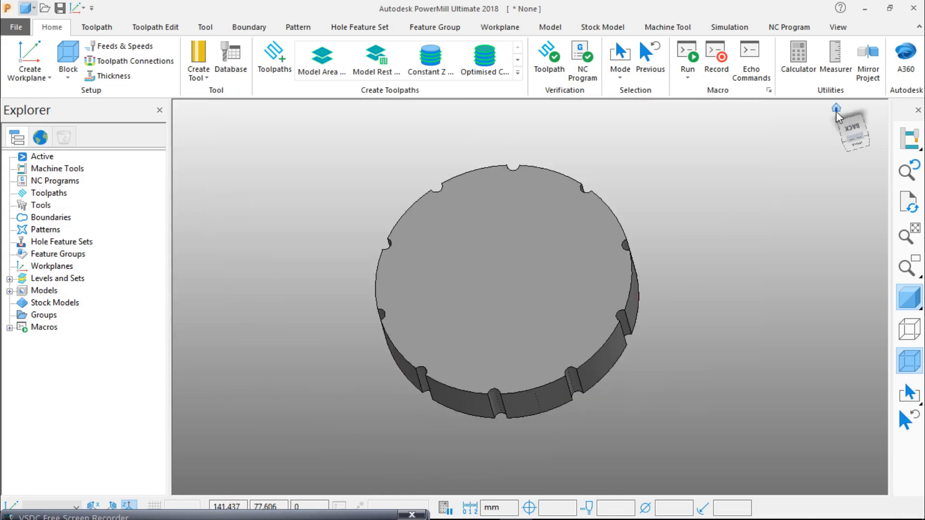
Step: Rotate the disc model 90 degrees about the X axis so that its flat face points upward along Z
{"action": "left_click", "coordinate": [836, 111]}
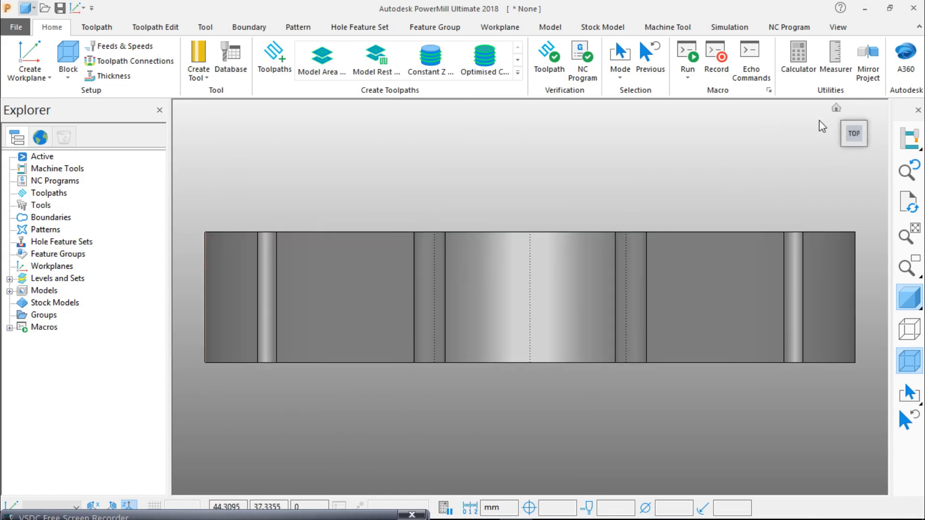
{"action": "mouse_move", "coordinate": [860, 135]}
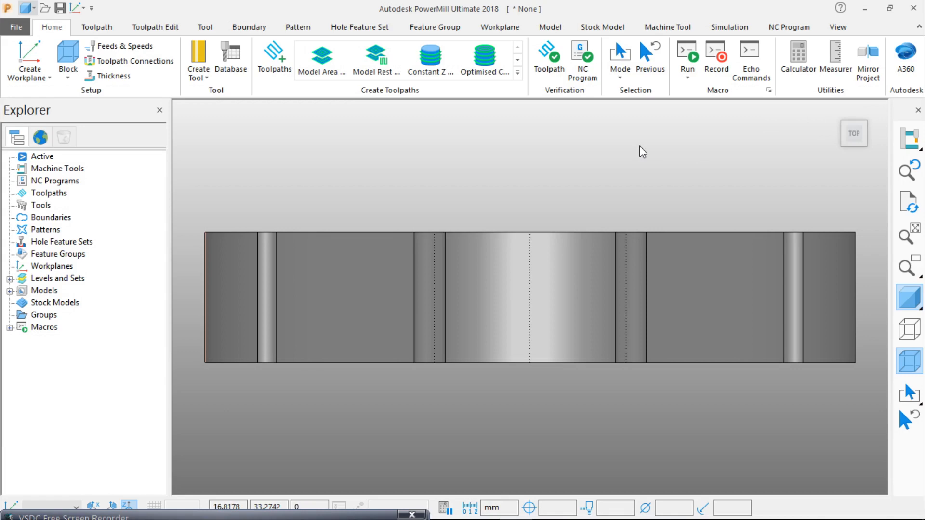
{"action": "right_click", "coordinate": [47, 294]}
{"action": "mouse_move", "coordinate": [154, 218]}
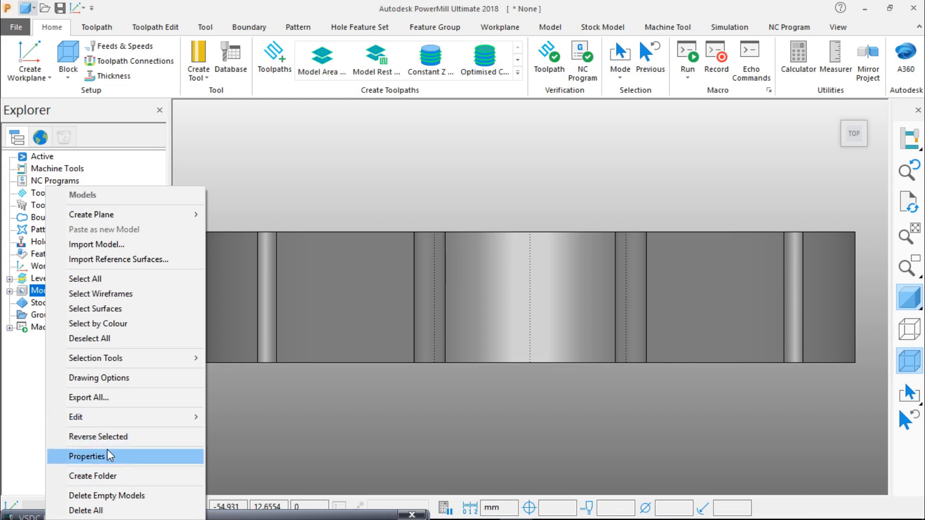
{"action": "mouse_move", "coordinate": [116, 417]}
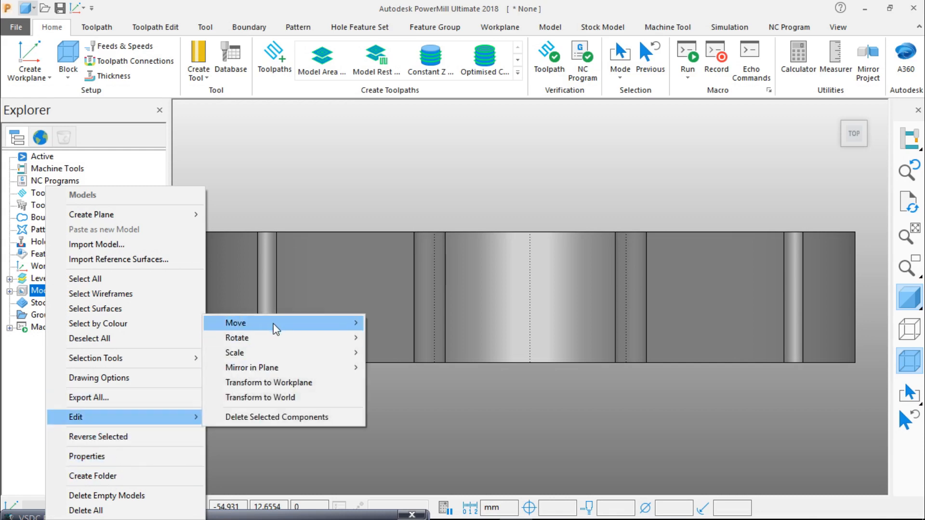
{"action": "mouse_move", "coordinate": [274, 338]}
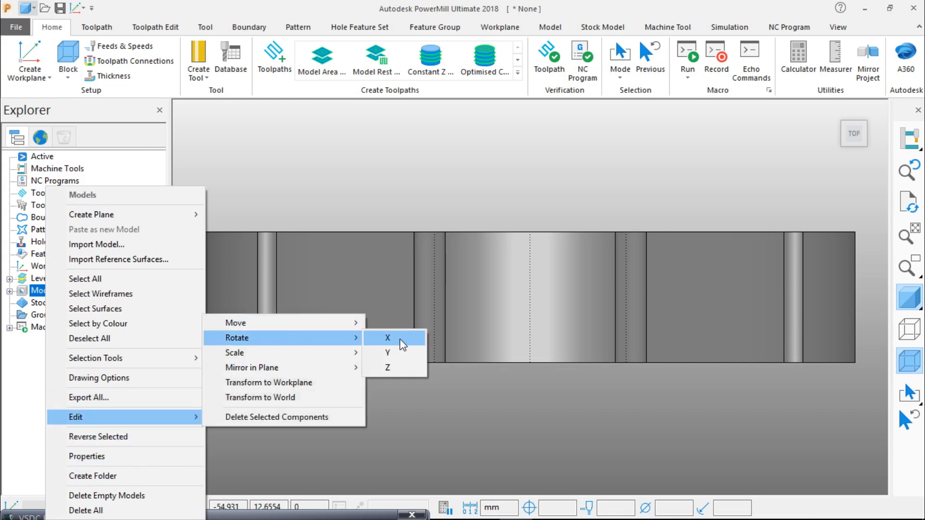
{"action": "left_click", "coordinate": [399, 354]}
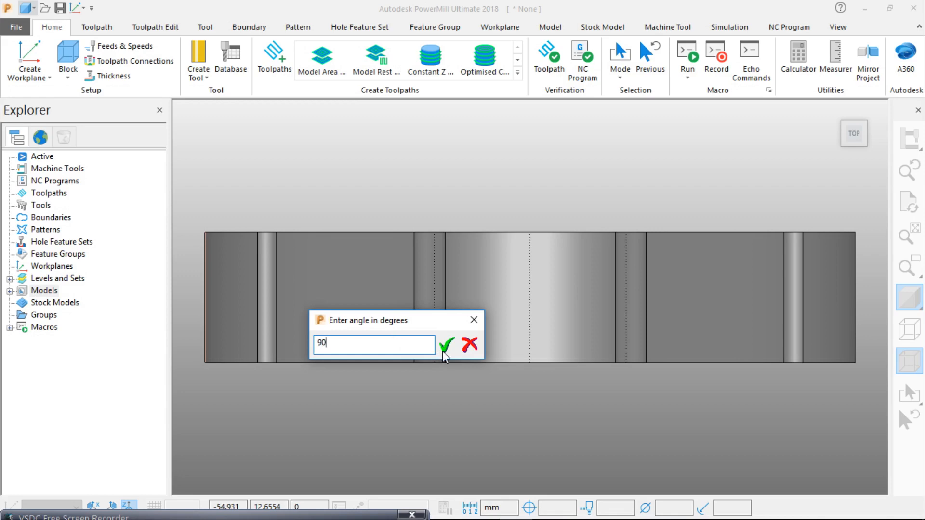
{"action": "left_click", "coordinate": [447, 345]}
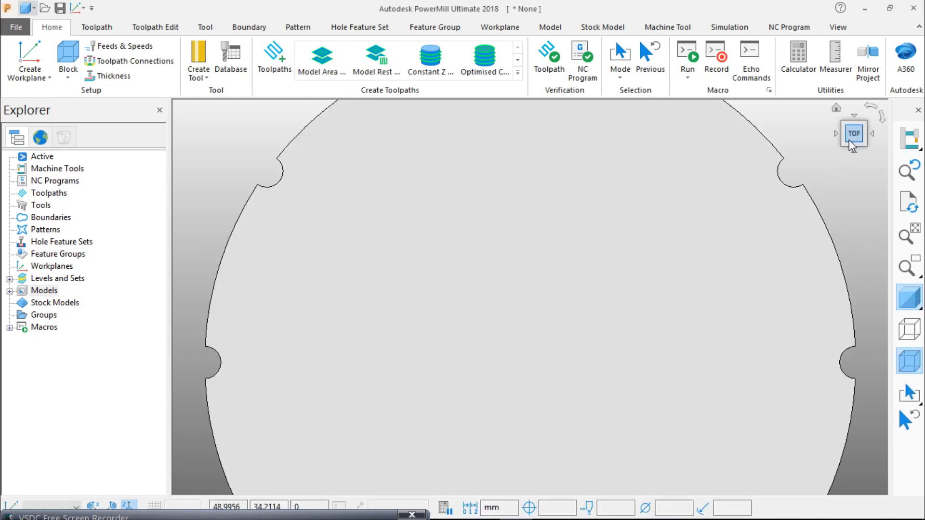
Step: Calculate a box block from the rotated model's limits with no expansion and accept it
{"action": "left_click", "coordinate": [852, 135]}
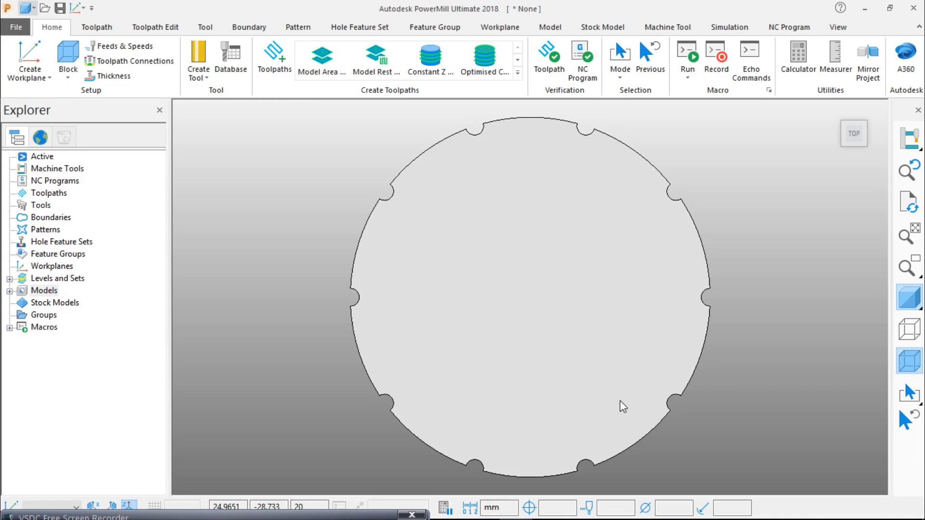
{"action": "middle_click_drag", "start_coordinate": [623, 407], "coordinate": [608, 349]}
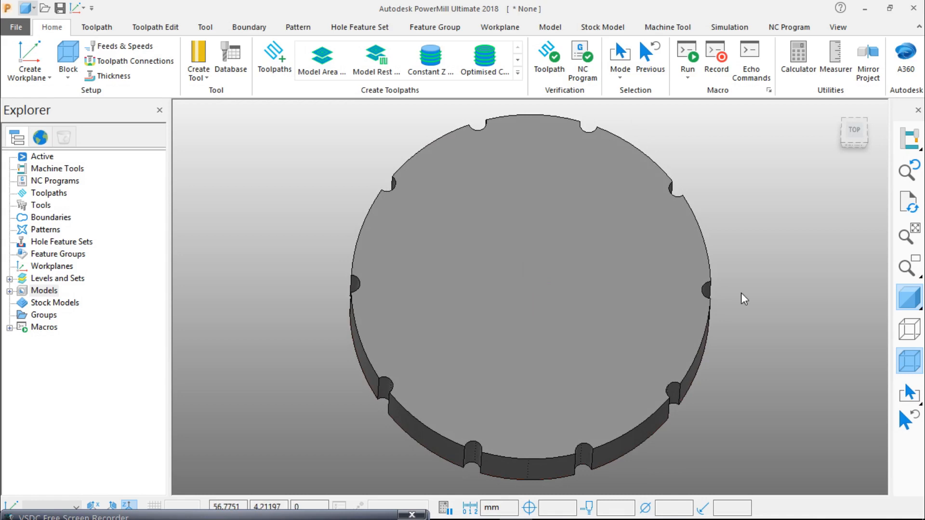
{"action": "left_click", "coordinate": [853, 132]}
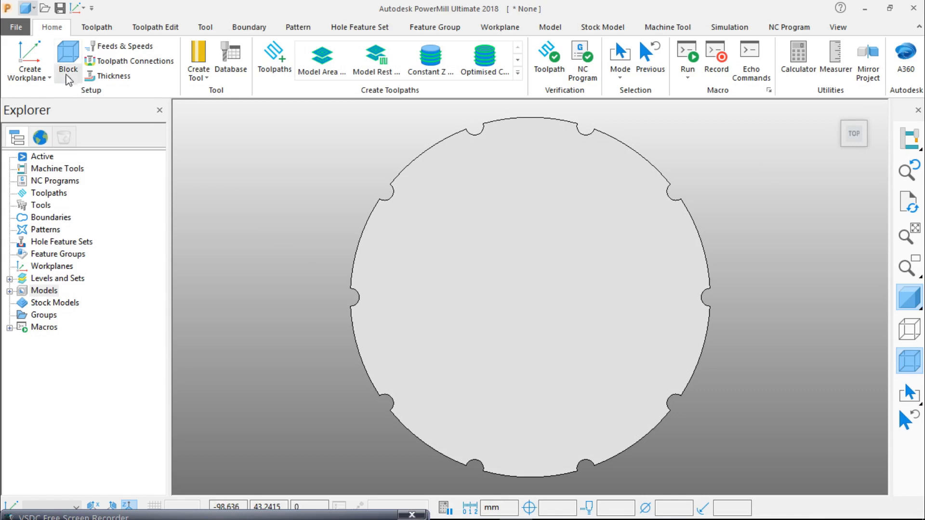
{"action": "left_click", "coordinate": [67, 73]}
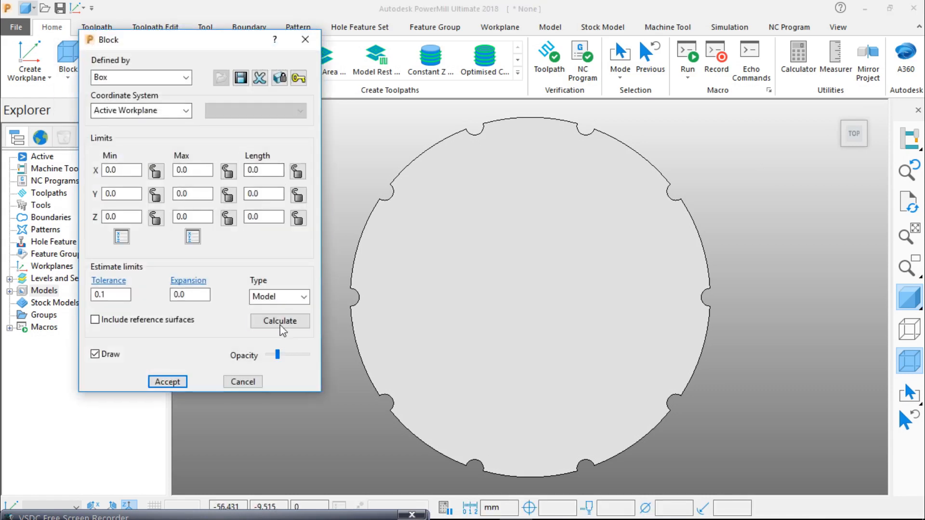
{"action": "left_click", "coordinate": [281, 322]}
{"action": "left_click", "coordinate": [168, 382]}
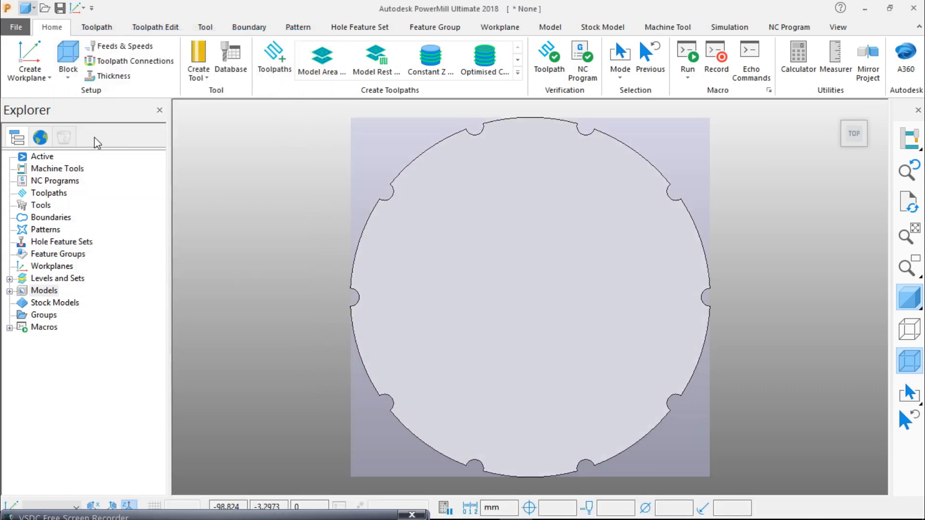
Step: Create a workplane positioned from the block at the centre of the disc's top face
{"action": "left_click", "coordinate": [52, 80]}
{"action": "left_click", "coordinate": [131, 279]}
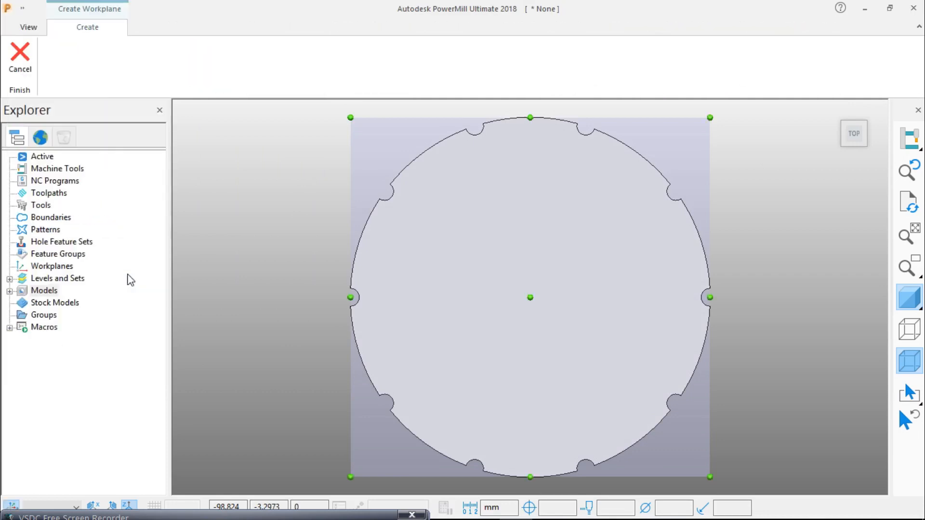
{"action": "left_click", "coordinate": [530, 297]}
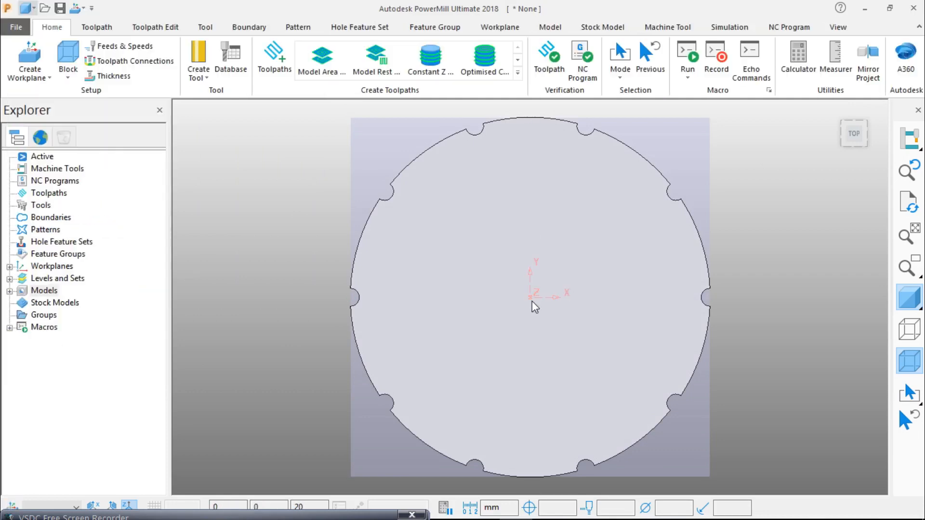
Step: Activate workplane 1 at the centre of the disc's top face
{"action": "left_click", "coordinate": [10, 267]}
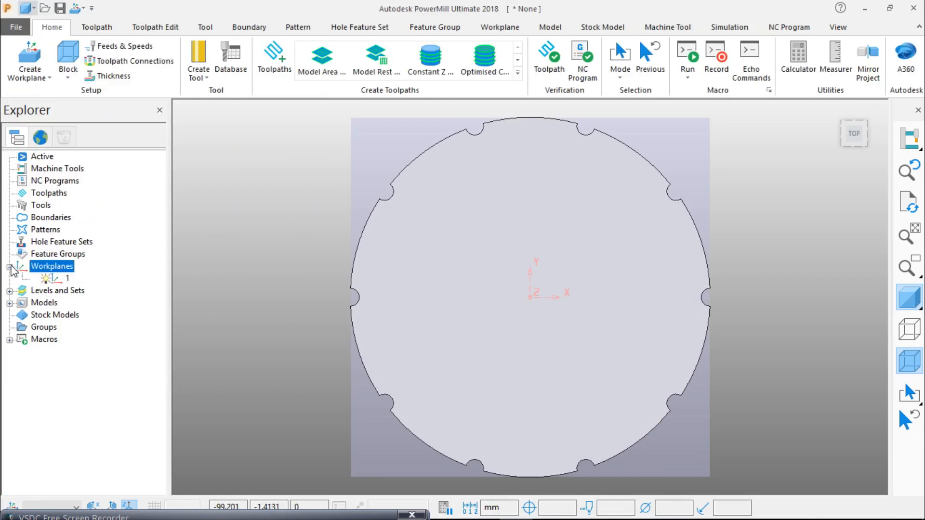
{"action": "right_click", "coordinate": [66, 283]}
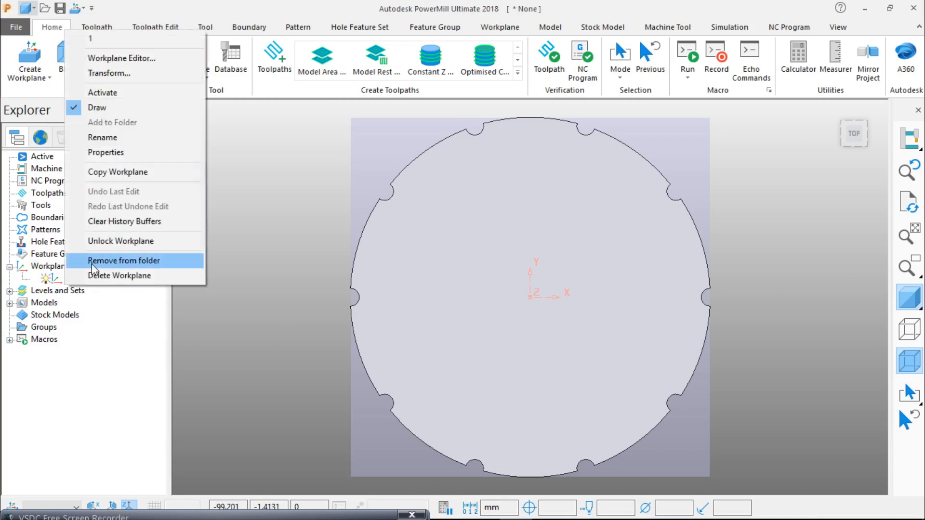
{"action": "left_click", "coordinate": [125, 102]}
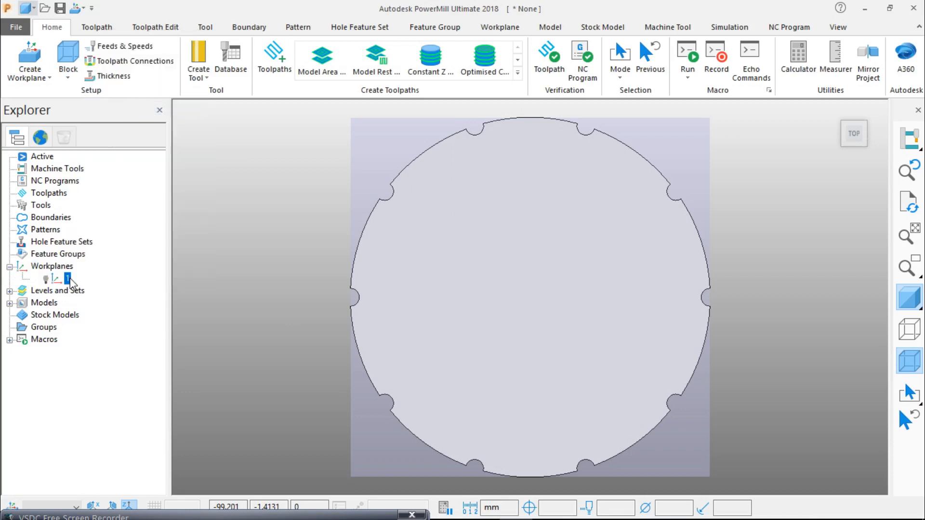
{"action": "right_click", "coordinate": [70, 279]}
{"action": "left_click", "coordinate": [140, 89]}
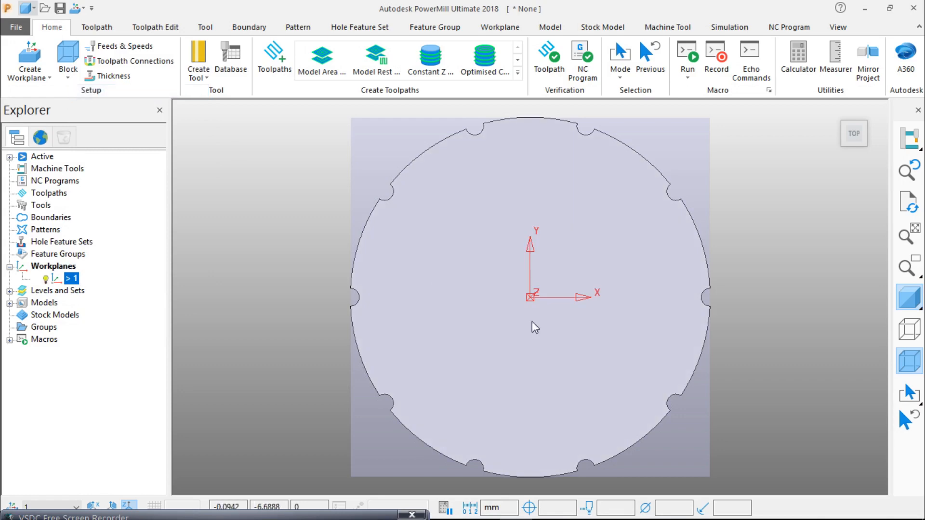
Step: Recalculate the box block from the model in the active workplane so it encloses the disc, and accept it
{"action": "middle_click_drag", "start_coordinate": [532, 321], "coordinate": [632, 219]}
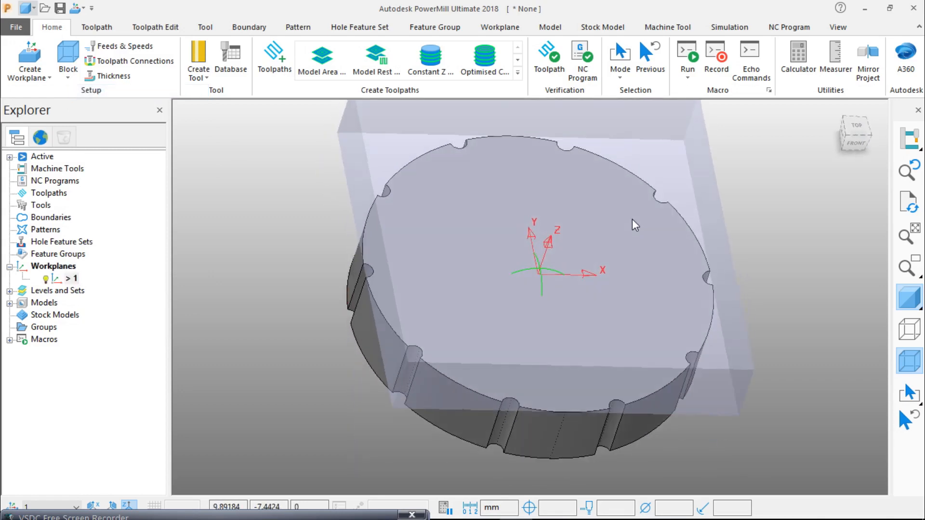
{"action": "left_click", "coordinate": [68, 73]}
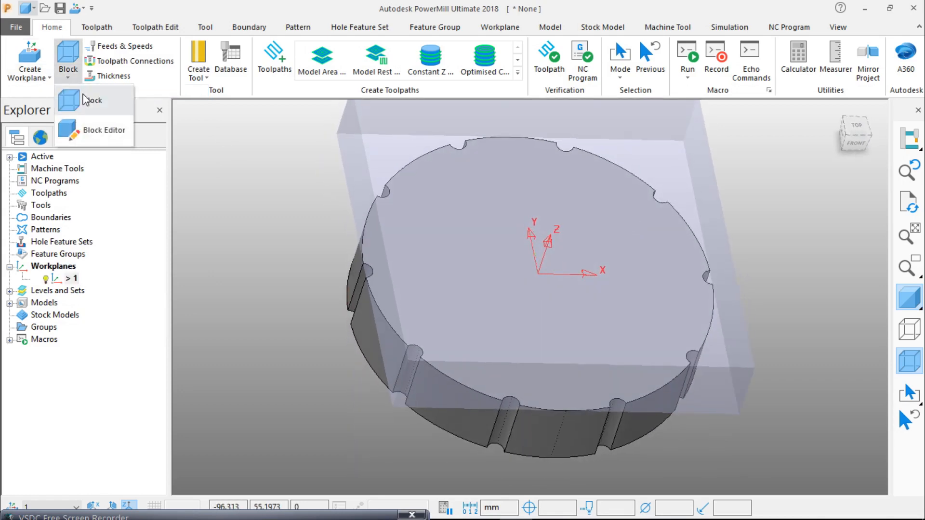
{"action": "left_click", "coordinate": [85, 100]}
{"action": "left_click", "coordinate": [280, 322]}
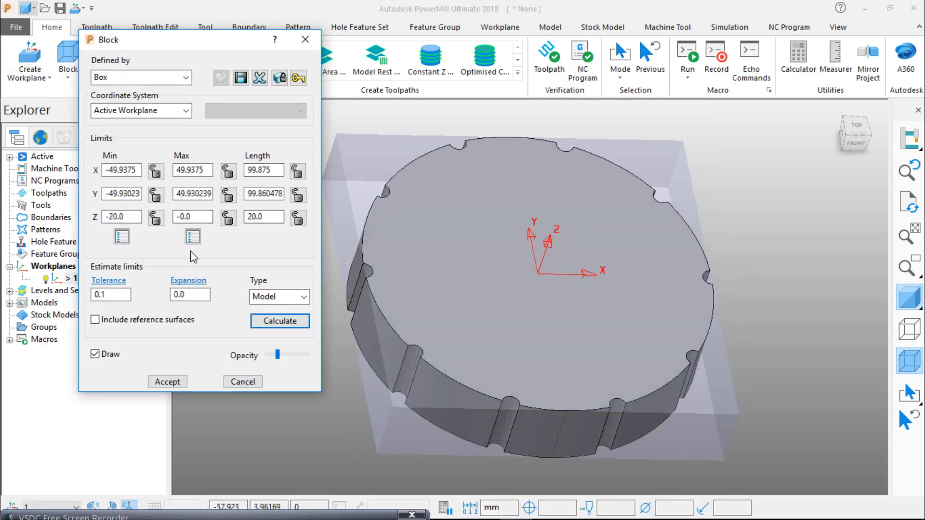
{"action": "left_click_drag", "start_coordinate": [139, 217], "coordinate": [103, 217]}
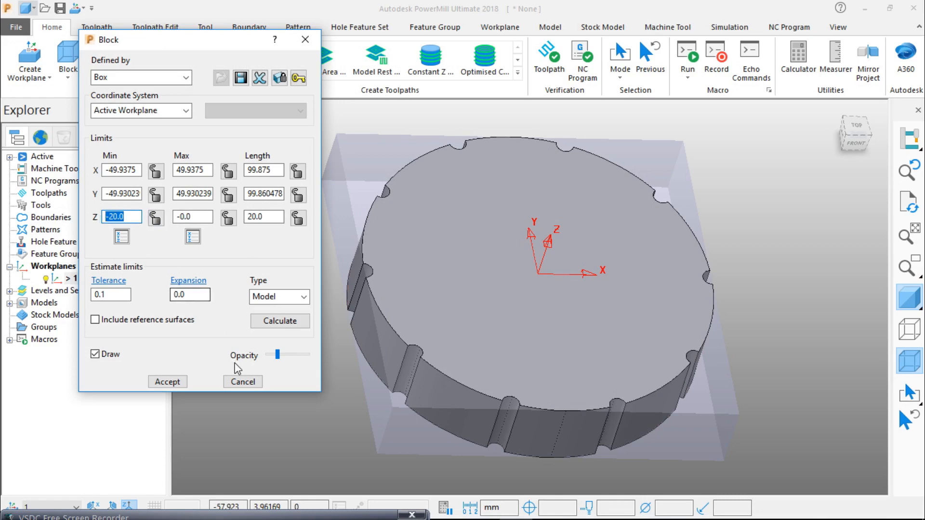
{"action": "left_click", "coordinate": [272, 322]}
{"action": "left_click", "coordinate": [184, 381]}
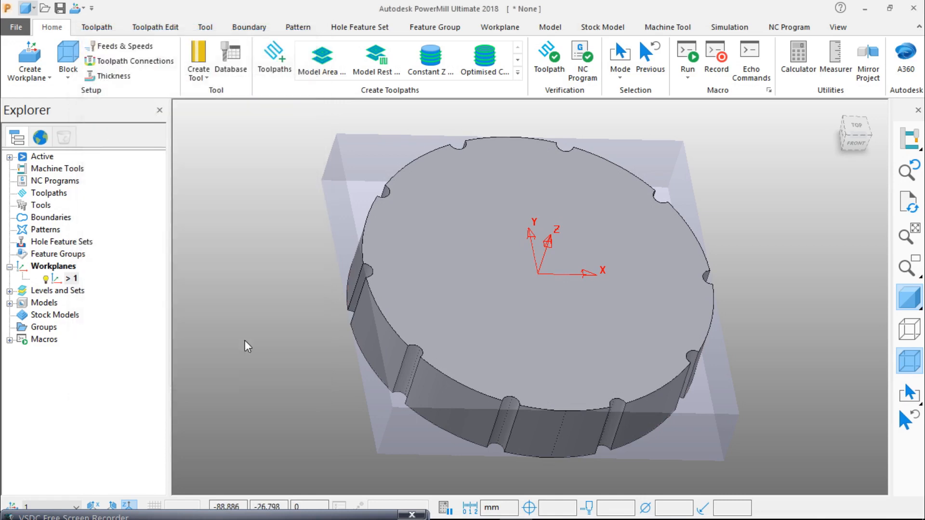
Step: Look at the disc from the top and hide the block, keeping the model plain shaded
{"action": "left_click", "coordinate": [861, 127]}
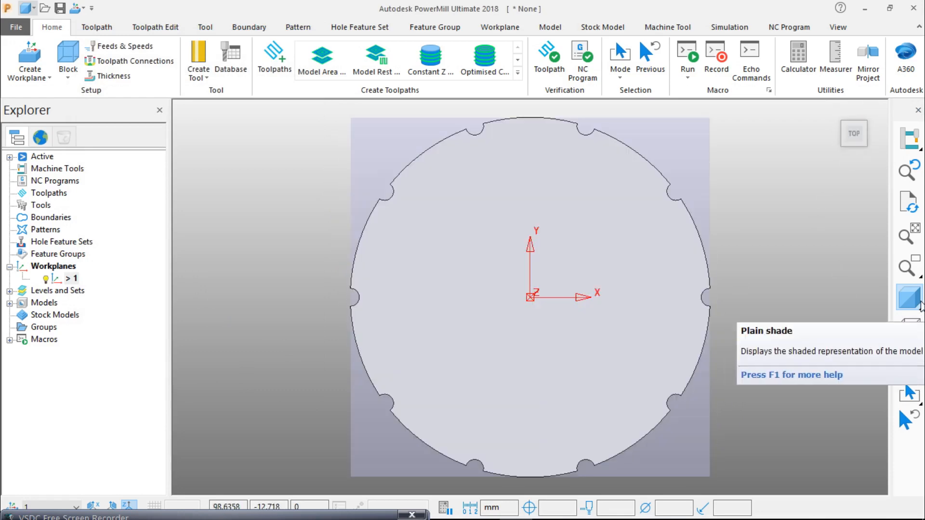
{"action": "left_click", "coordinate": [912, 301]}
{"action": "left_click", "coordinate": [913, 300]}
{"action": "left_click", "coordinate": [908, 354]}
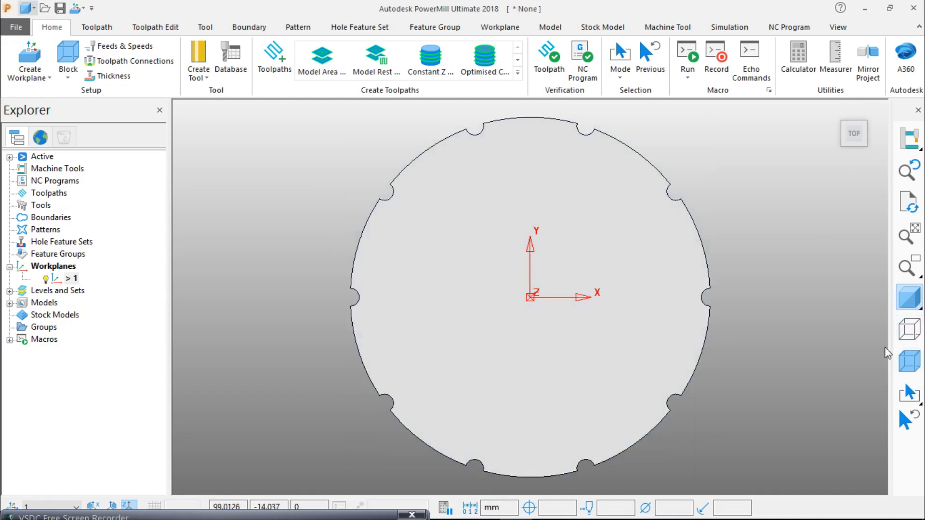
Step: Create a new boundary and open it for sketching in the curve editor, with the disc seen from the top
{"action": "middle_click_drag", "start_coordinate": [601, 376], "coordinate": [840, 148]}
{"action": "left_click", "coordinate": [848, 134]}
{"action": "left_click", "coordinate": [9, 267]}
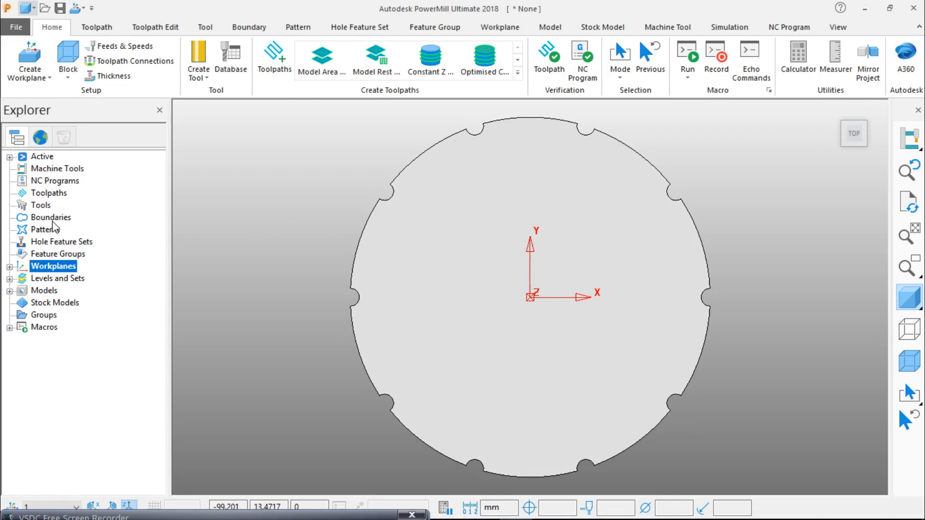
{"action": "right_click", "coordinate": [52, 219]}
{"action": "left_click", "coordinate": [103, 257]}
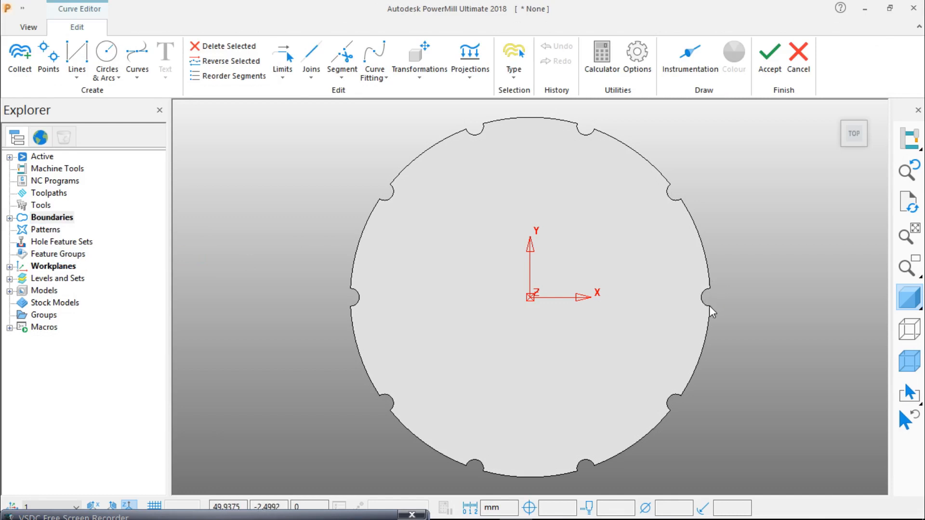
Step: Draw two circles of radius 10 in the empty area on the negative X side of the disc
{"action": "left_click", "coordinate": [121, 78]}
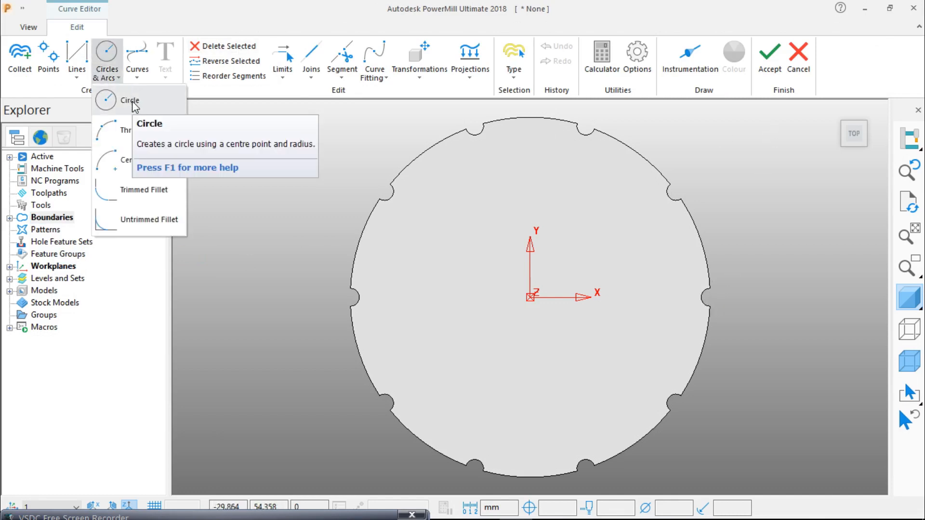
{"action": "left_click", "coordinate": [135, 101]}
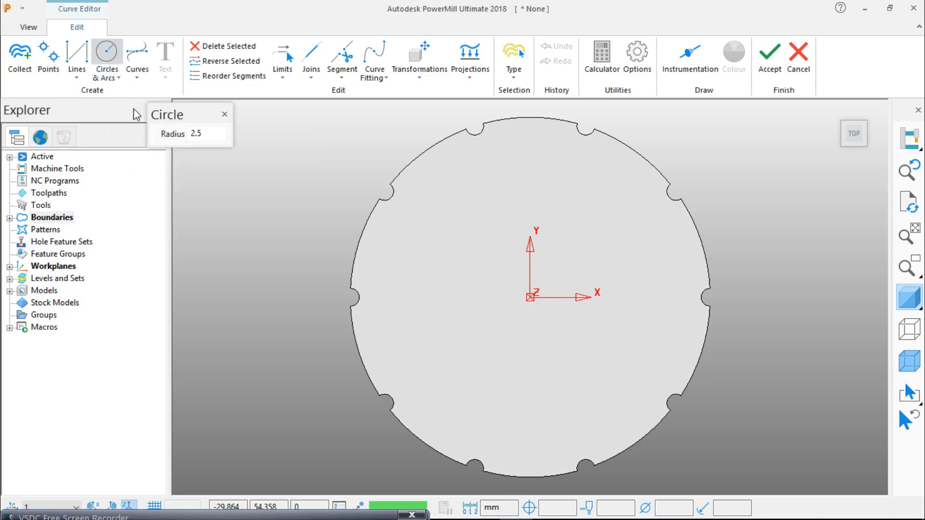
{"action": "double_click", "coordinate": [186, 134]}
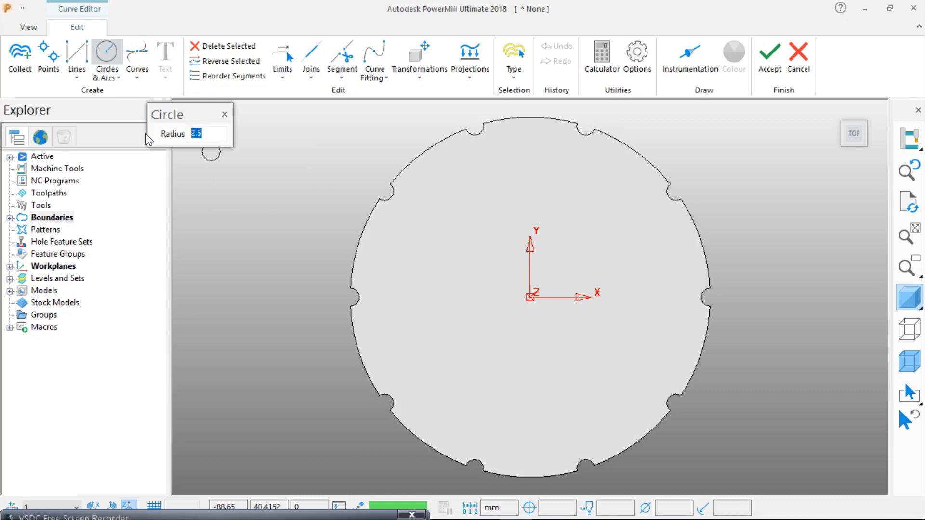
{"action": "type", "text": "10"}
{"action": "key", "text": "Return"}
{"action": "left_click", "coordinate": [215, 182]}
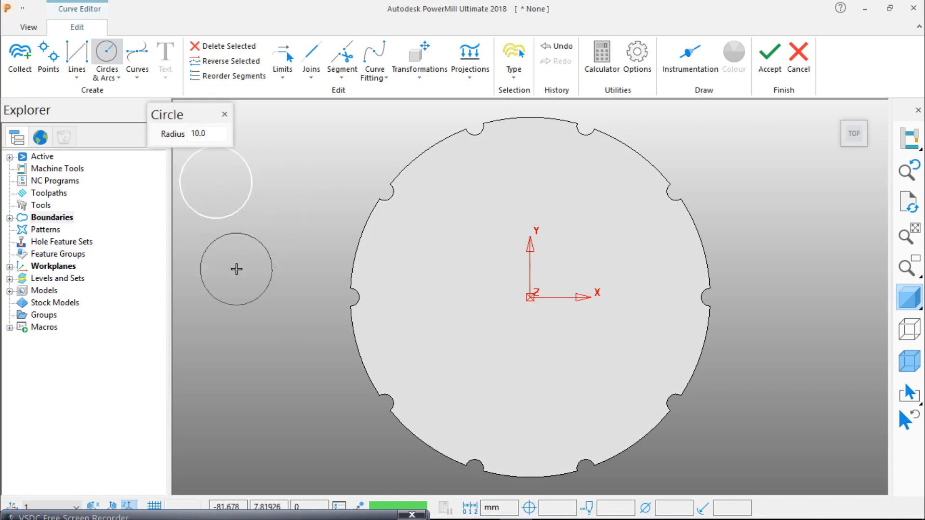
{"action": "left_click", "coordinate": [236, 269]}
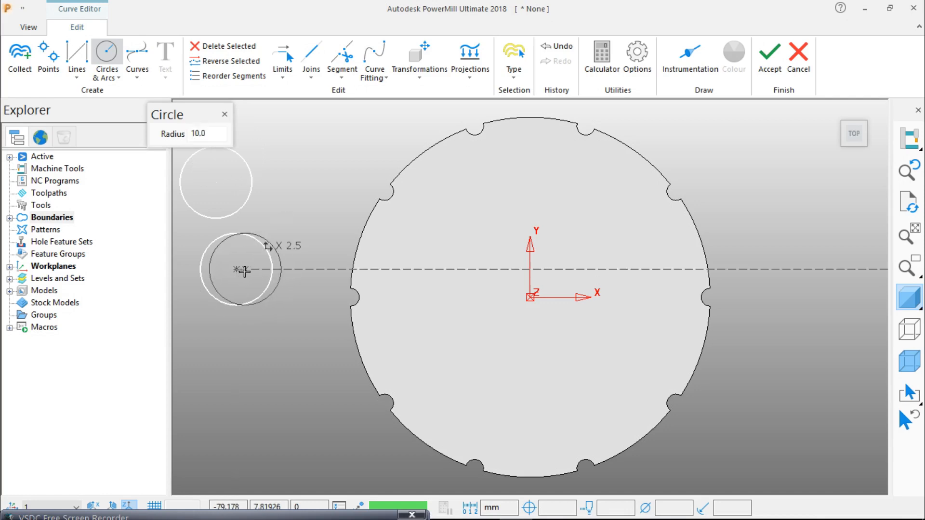
Step: Set the circle radius to 2.5 and place one circle in the empty area on the negative X side of the disc
{"action": "left_click", "coordinate": [214, 135]}
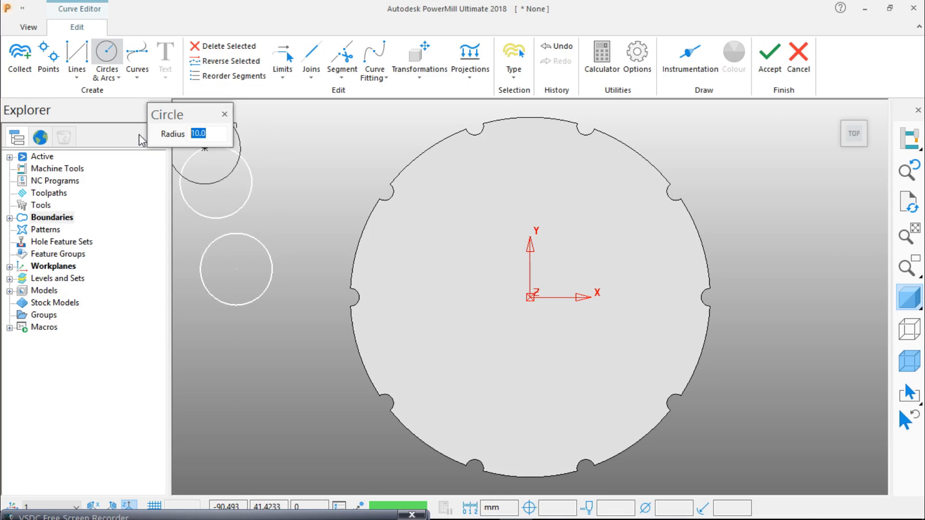
{"action": "type", "text": "2.5"}
{"action": "left_click", "coordinate": [273, 132]}
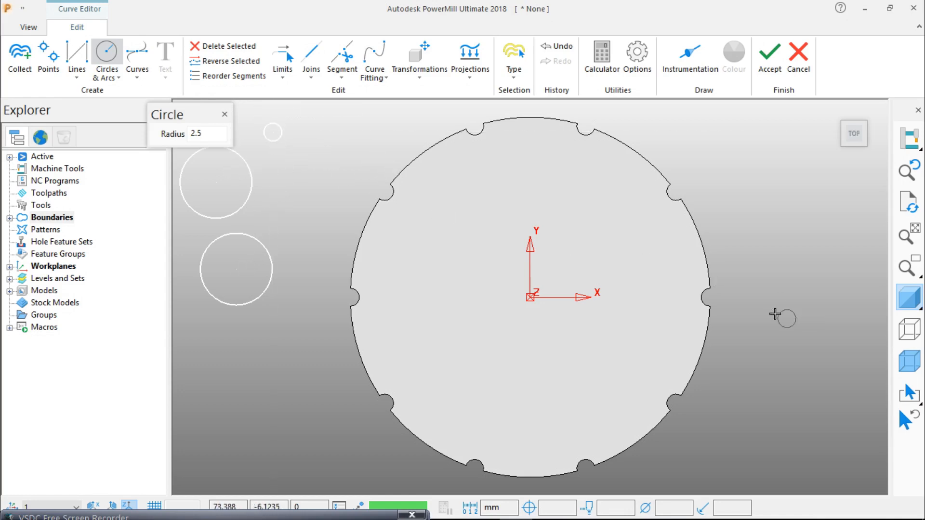
Step: Place a circle of radius 2.5 concentric with the rim notch on the positive X axis
{"action": "scroll", "coordinate": [739, 289], "scroll_direction": "up", "scroll_amount": 5}
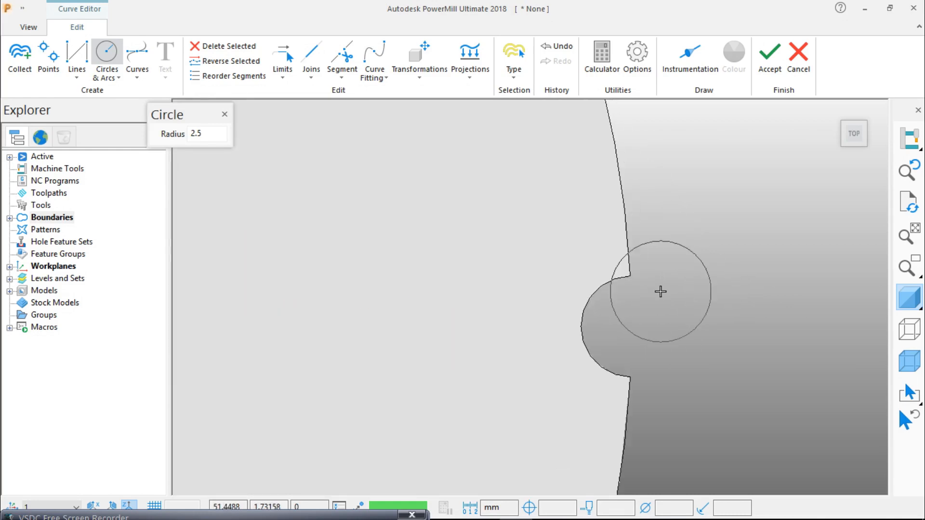
{"action": "scroll", "coordinate": [648, 303], "scroll_direction": "up", "scroll_amount": 3}
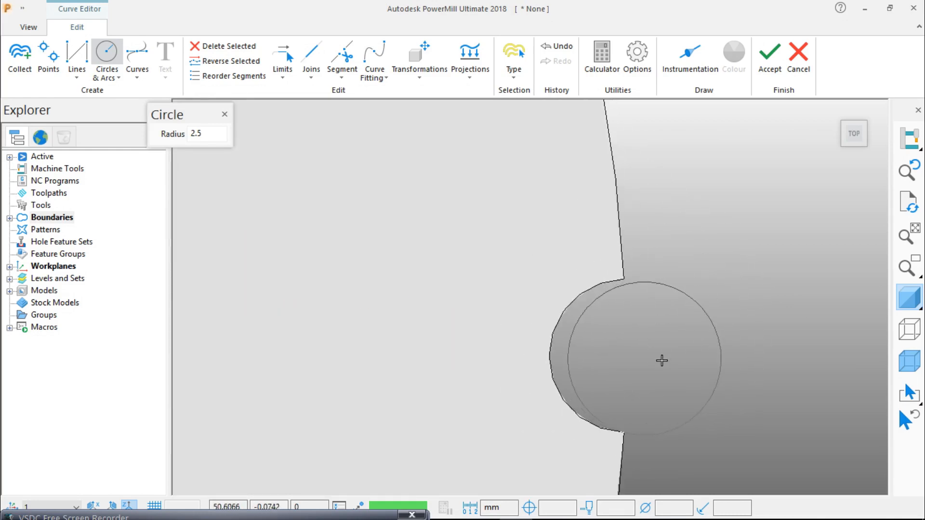
{"action": "scroll", "coordinate": [662, 360], "scroll_direction": "up", "scroll_amount": 2}
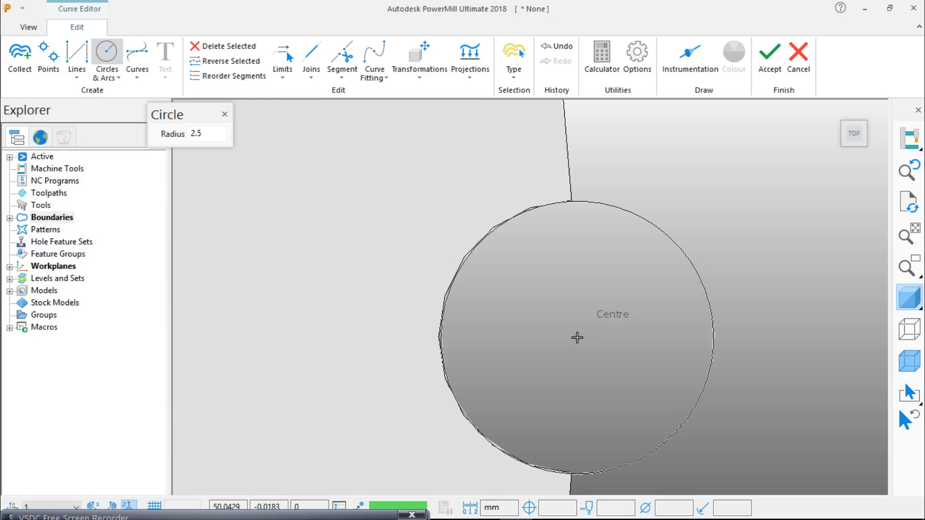
{"action": "left_click", "coordinate": [577, 337]}
Step: Place another circle of radius 2.5 on the next rim notch below the positive X axis notch
{"action": "scroll", "coordinate": [657, 316], "scroll_direction": "down", "scroll_amount": 6}
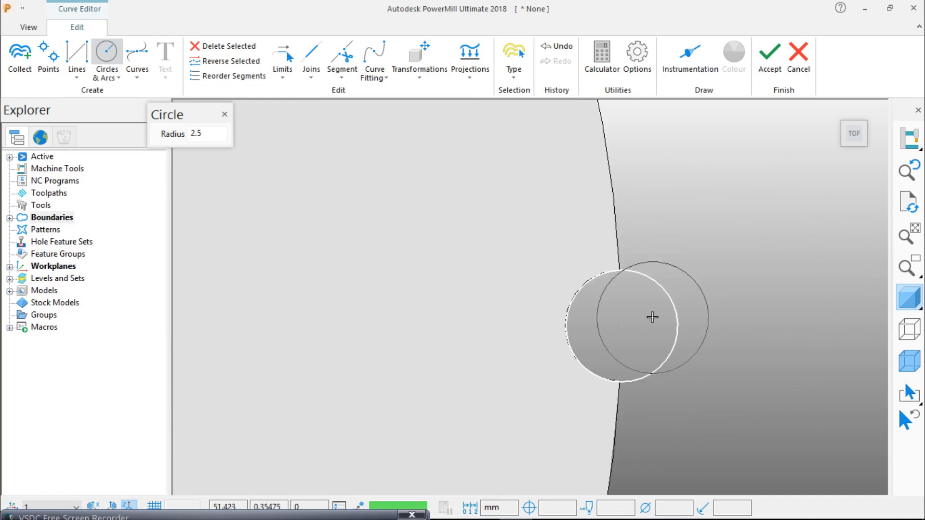
{"action": "scroll", "coordinate": [654, 328], "scroll_direction": "down", "scroll_amount": 2}
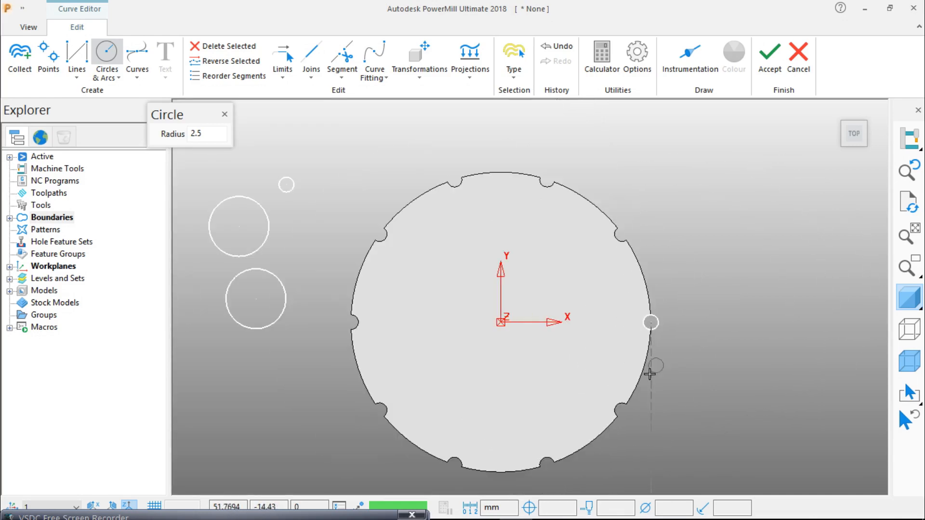
{"action": "scroll", "coordinate": [631, 424], "scroll_direction": "up", "scroll_amount": 4}
{"action": "scroll", "coordinate": [628, 352], "scroll_direction": "up", "scroll_amount": 4}
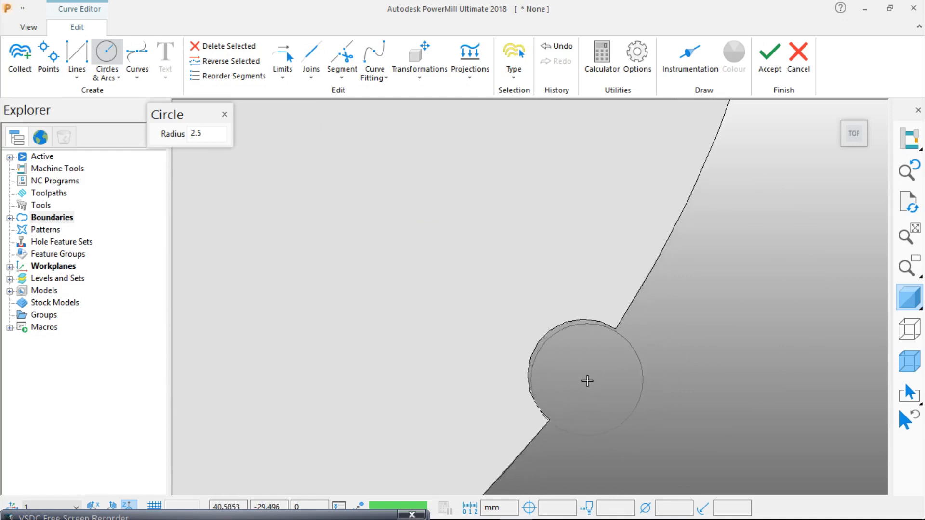
{"action": "scroll", "coordinate": [589, 377], "scroll_direction": "up", "scroll_amount": 3}
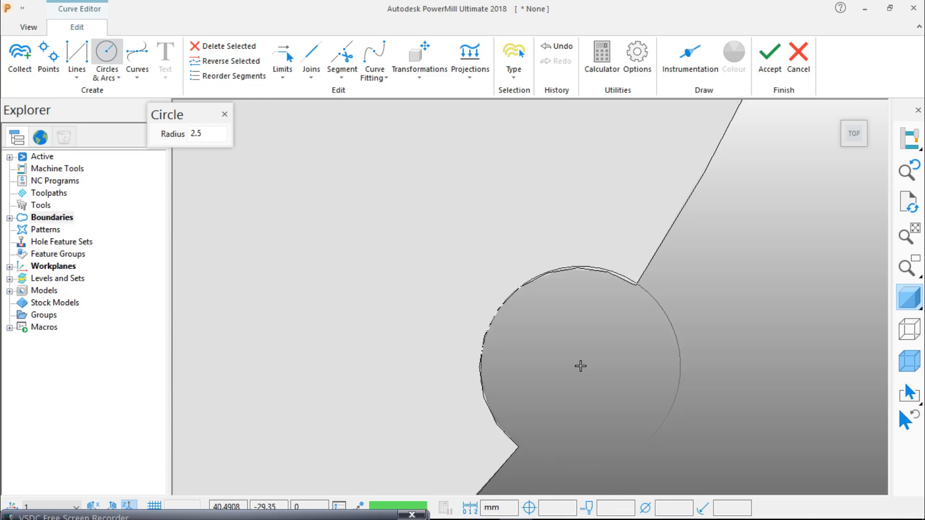
{"action": "left_click", "coordinate": [580, 366]}
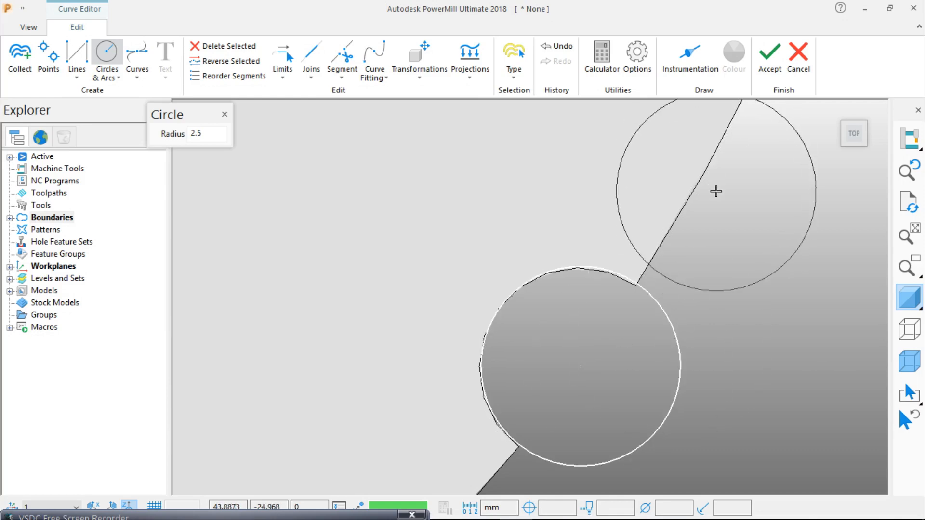
Step: Accept the sketched circles and finish the curve editing session
{"action": "scroll", "coordinate": [674, 315], "scroll_direction": "down", "scroll_amount": 6}
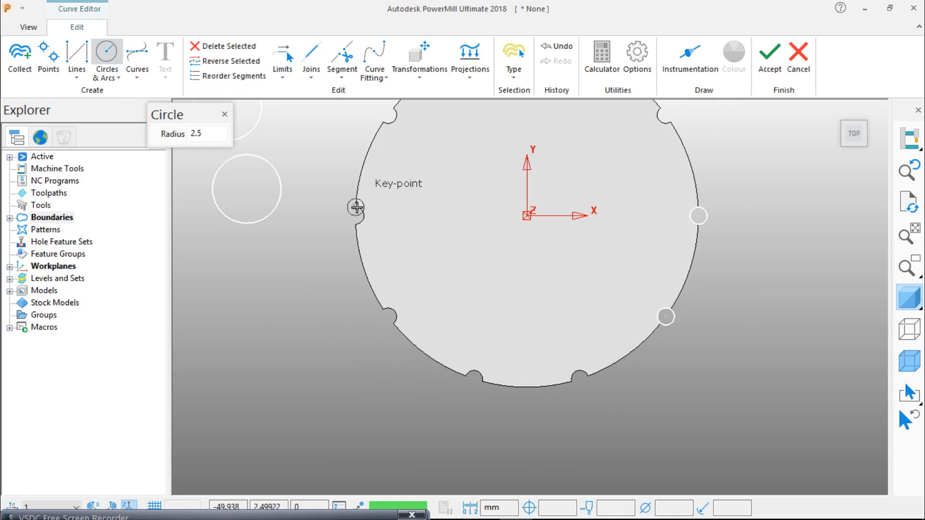
{"action": "scroll", "coordinate": [501, 217], "scroll_direction": "down", "scroll_amount": 3}
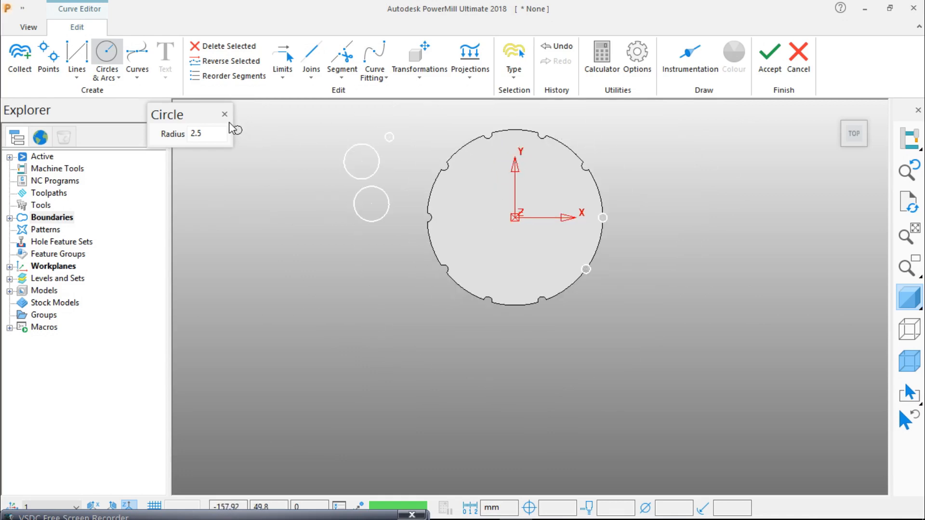
{"action": "left_click", "coordinate": [770, 72]}
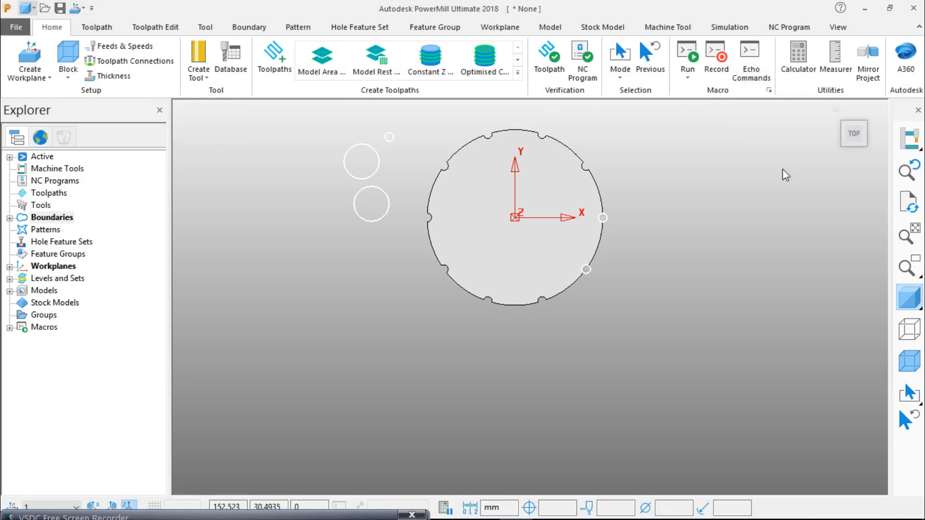
Step: Hide the shaded model and delete every circle except the one at the positive X axis notch
{"action": "left_click", "coordinate": [909, 298]}
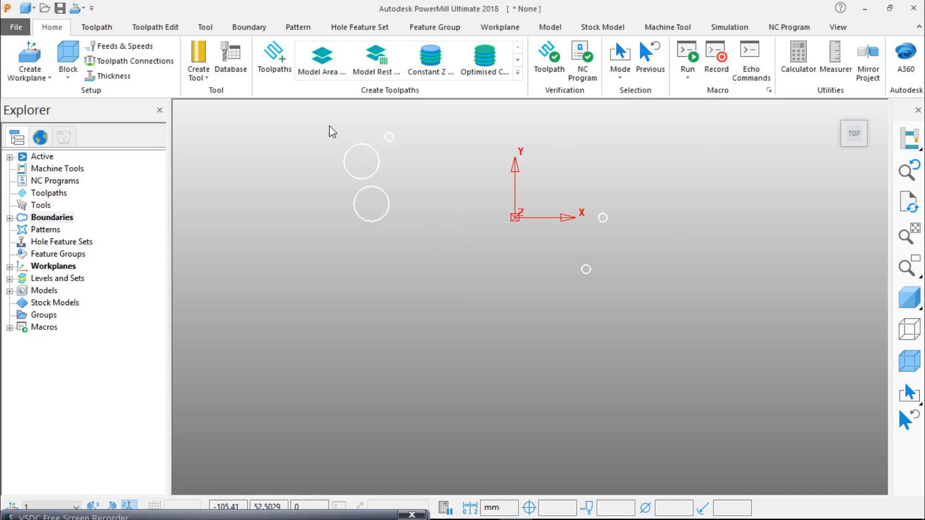
{"action": "left_click_drag", "start_coordinate": [319, 120], "coordinate": [410, 242]}
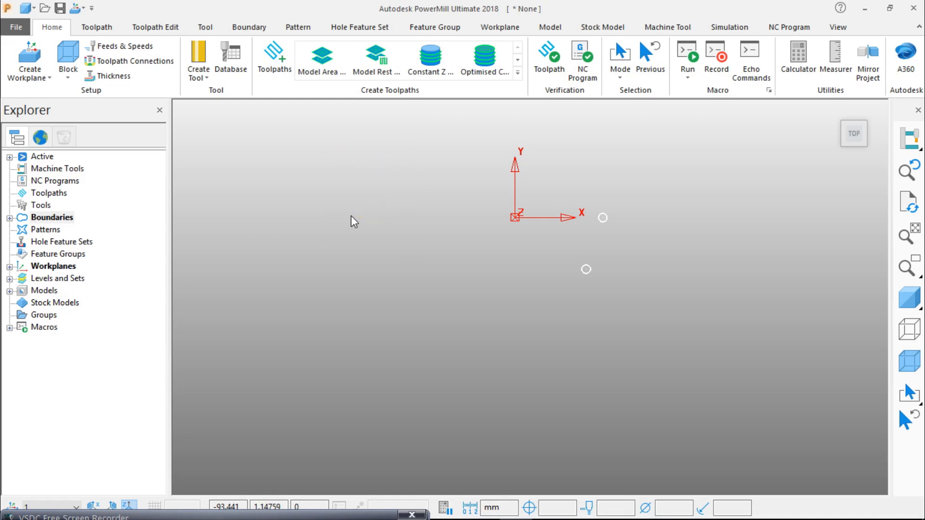
{"action": "left_click_drag", "start_coordinate": [562, 254], "coordinate": [622, 305]}
{"action": "key", "text": "Delete"}
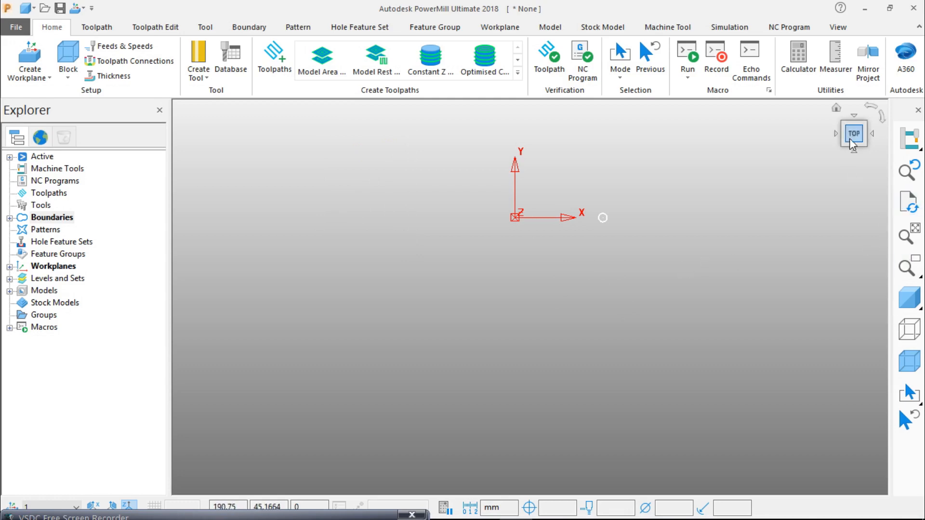
Step: Show the shaded disc again and check the remaining circle against its notch from the top
{"action": "left_click", "coordinate": [910, 298]}
{"action": "middle_click_drag", "start_coordinate": [615, 351], "coordinate": [511, 293]}
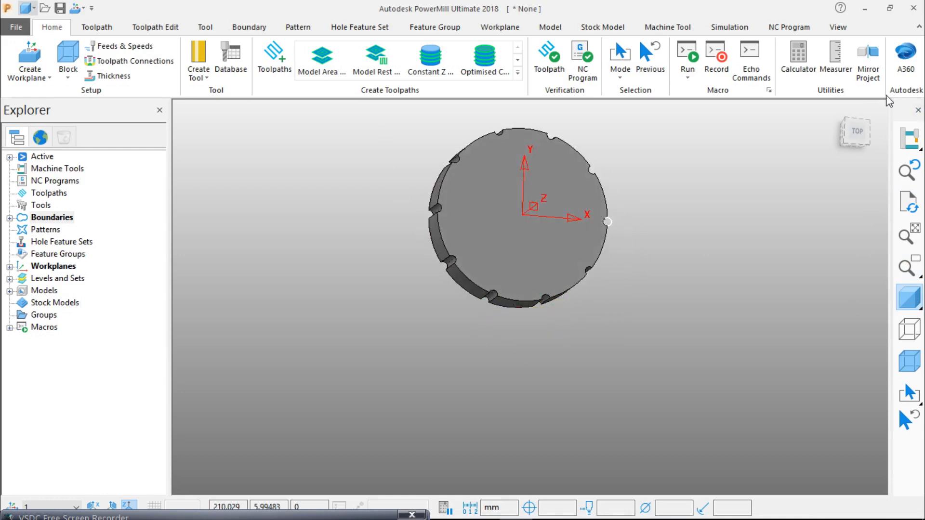
{"action": "left_click", "coordinate": [854, 131]}
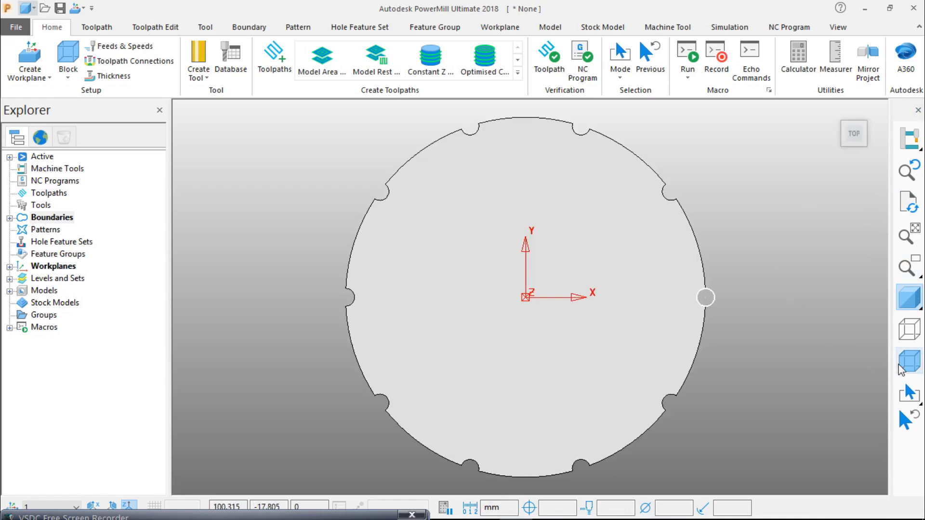
Step: Hide the model shading, select the remaining circle and open the boundary in the curve editor
{"action": "left_click", "coordinate": [903, 302]}
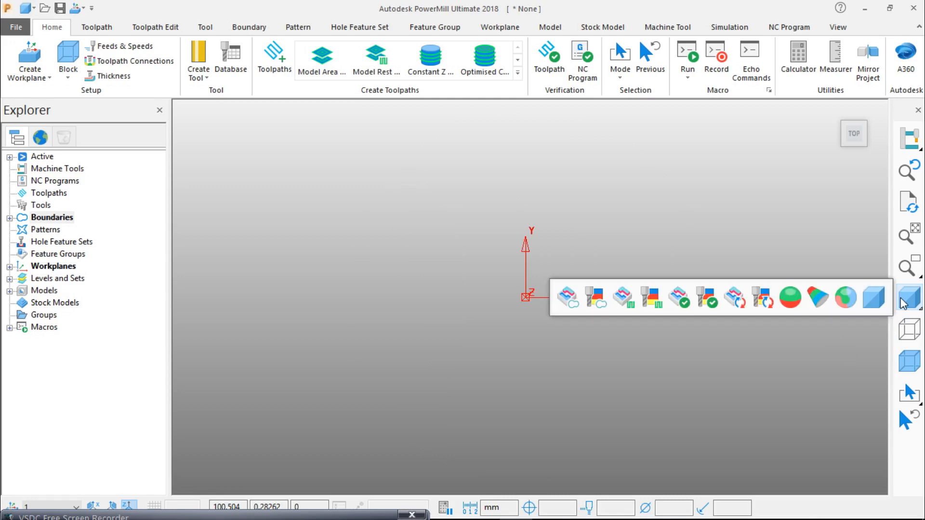
{"action": "left_click_drag", "start_coordinate": [682, 259], "coordinate": [755, 348]}
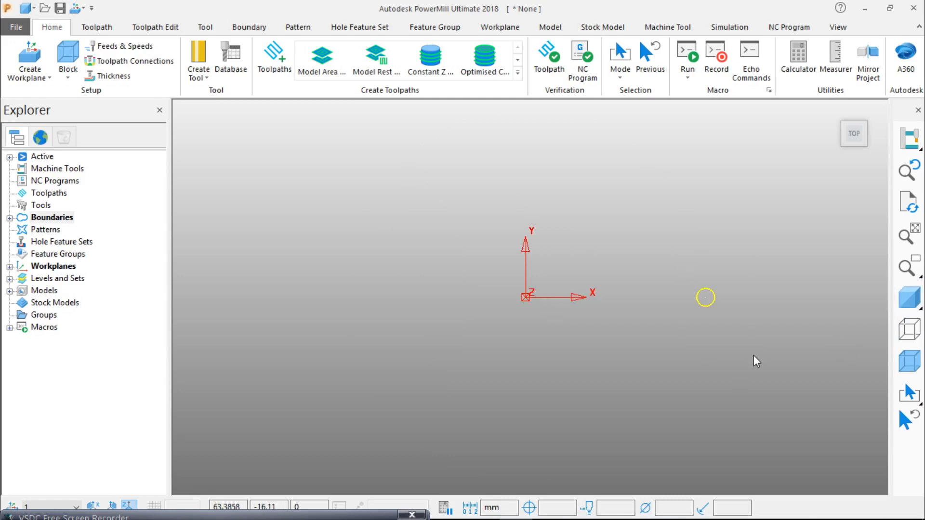
{"action": "right_click", "coordinate": [60, 217]}
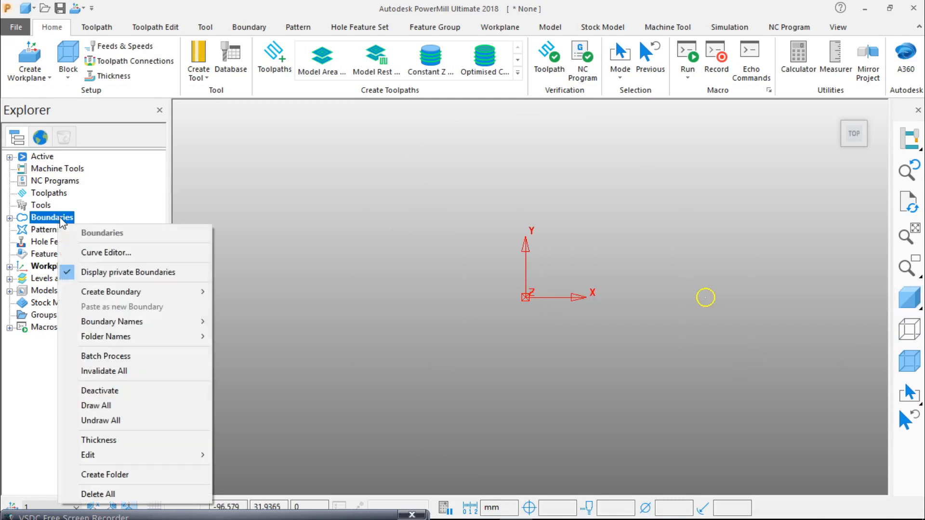
{"action": "left_click", "coordinate": [101, 252]}
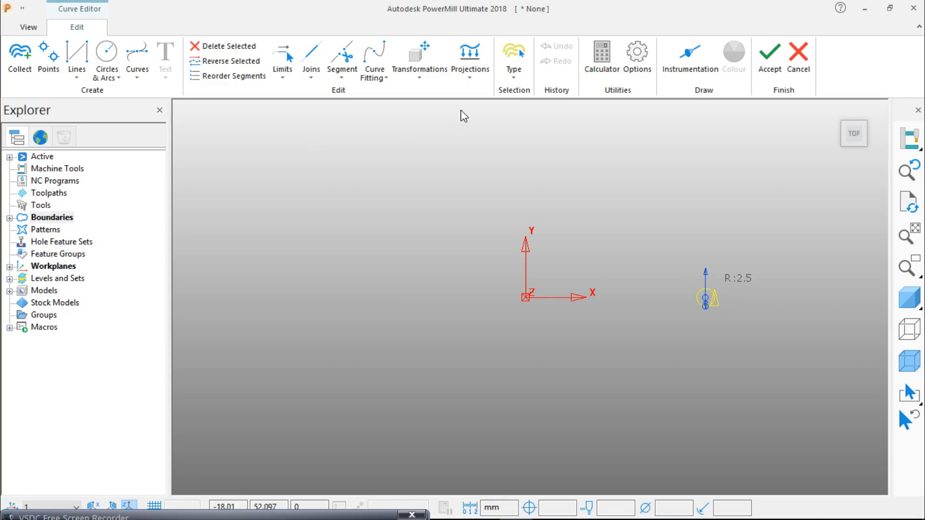
Step: Start a circular Multiple Transform of the selected circle, centred on the active workplane origin
{"action": "left_click", "coordinate": [417, 80]}
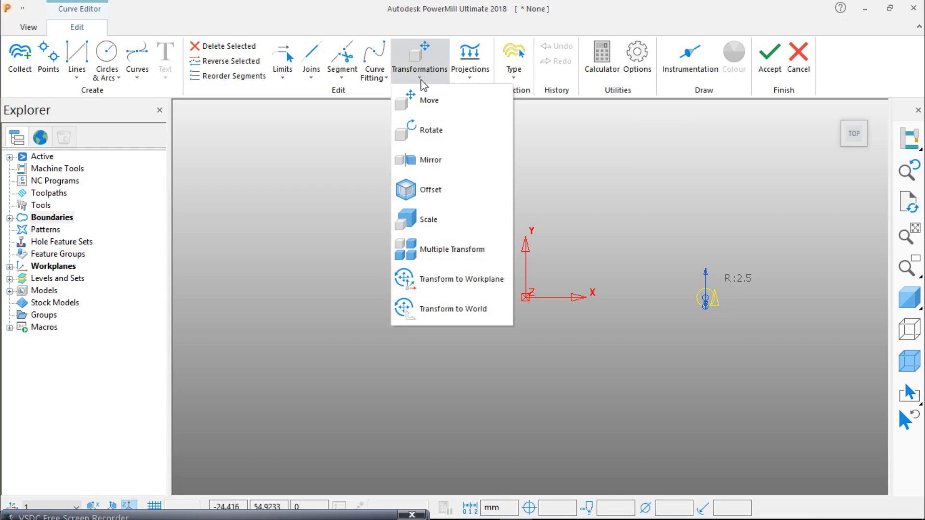
{"action": "left_click", "coordinate": [471, 253]}
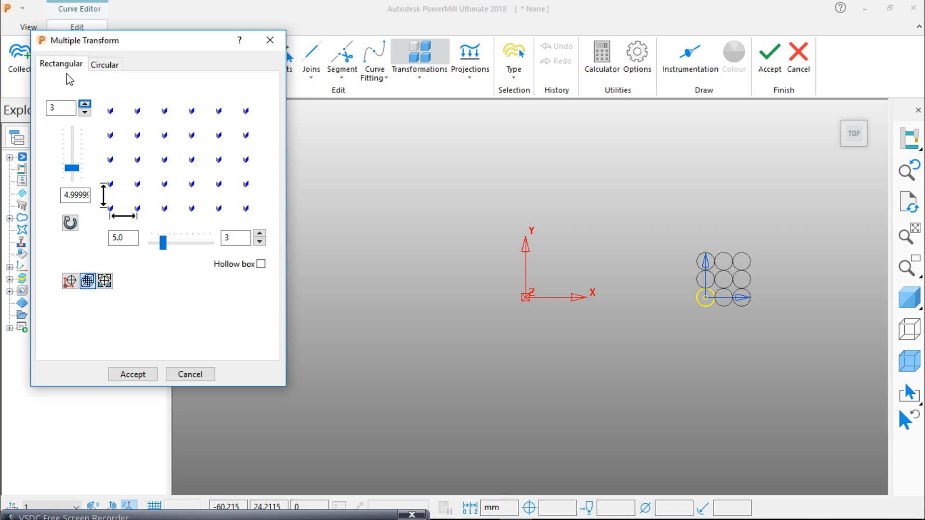
{"action": "left_click", "coordinate": [105, 68]}
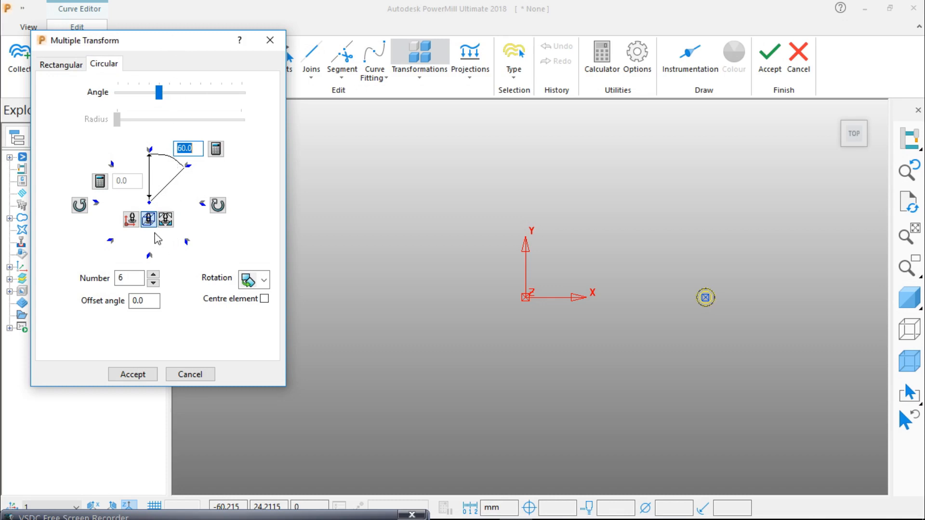
{"action": "left_click", "coordinate": [128, 221]}
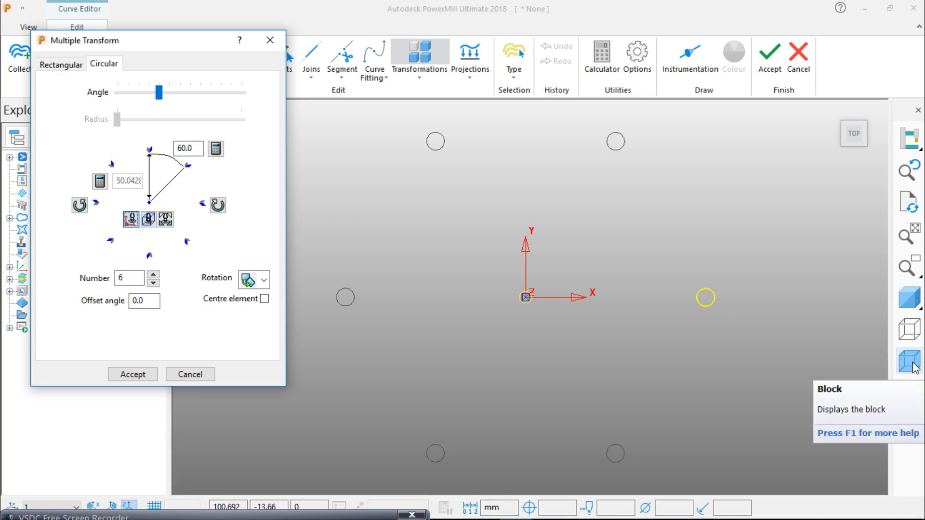
Step: Display the shaded model behind the circular pattern preview to compare the copies with the notches
{"action": "left_click", "coordinate": [913, 370]}
{"action": "left_click", "coordinate": [914, 368]}
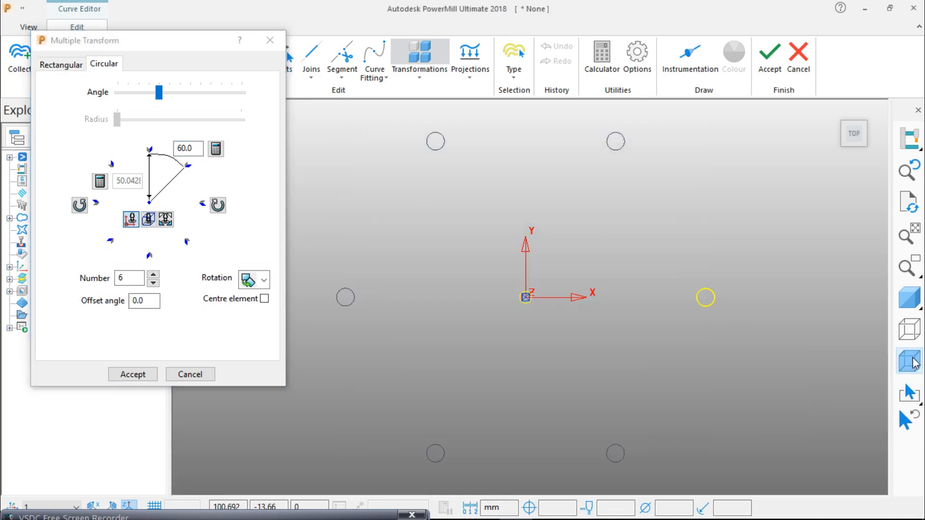
{"action": "left_click", "coordinate": [912, 297]}
{"action": "mouse_move", "coordinate": [914, 299]}
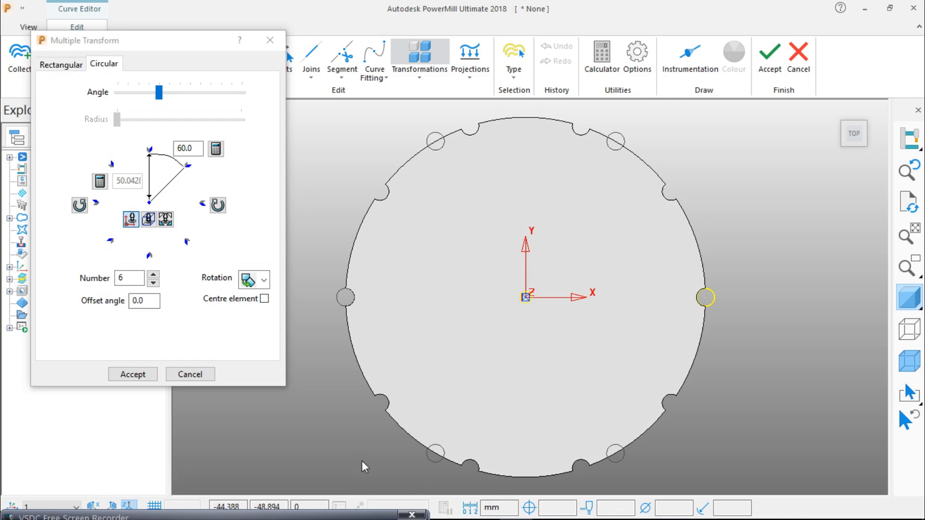
Step: Switch to the Windows Calculator and divide 360 by 10 to find the angular spacing of the notches
{"action": "left_click", "coordinate": [859, 11]}
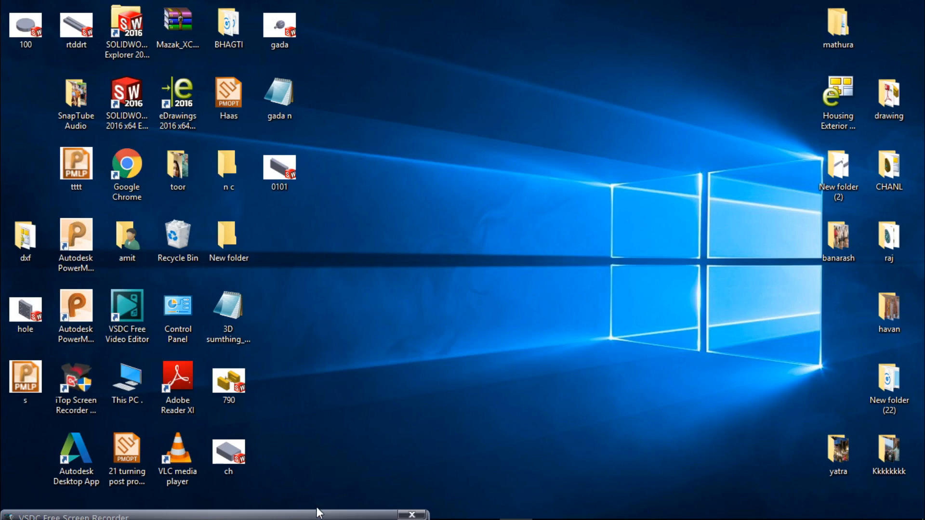
{"action": "left_click_drag", "start_coordinate": [317, 515], "coordinate": [138, 515]}
{"action": "mouse_move", "coordinate": [366, 519]}
{"action": "left_click", "coordinate": [416, 507]}
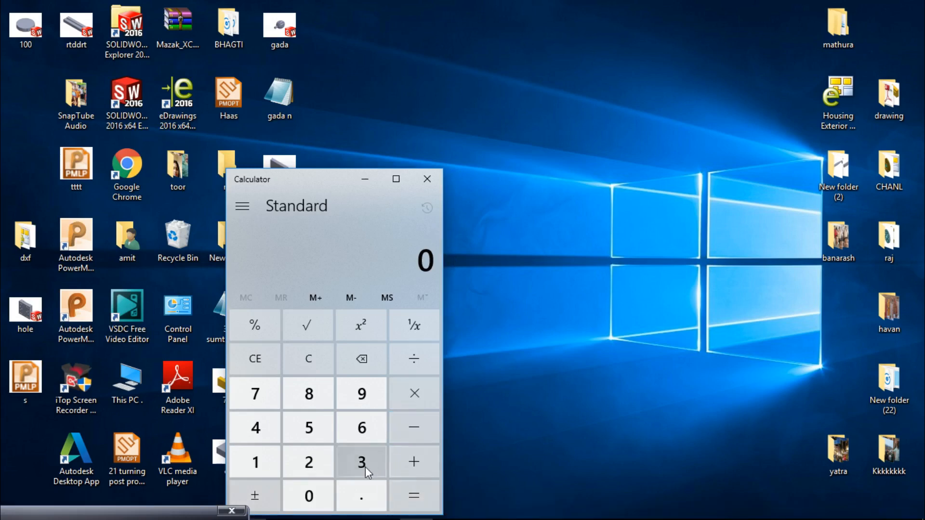
{"action": "left_click", "coordinate": [365, 466]}
{"action": "left_click", "coordinate": [363, 427]}
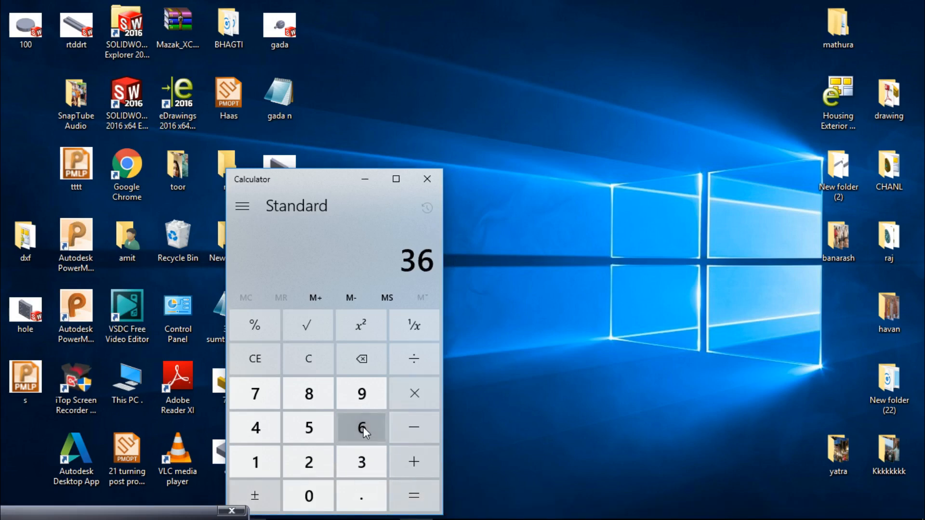
{"action": "left_click", "coordinate": [325, 486]}
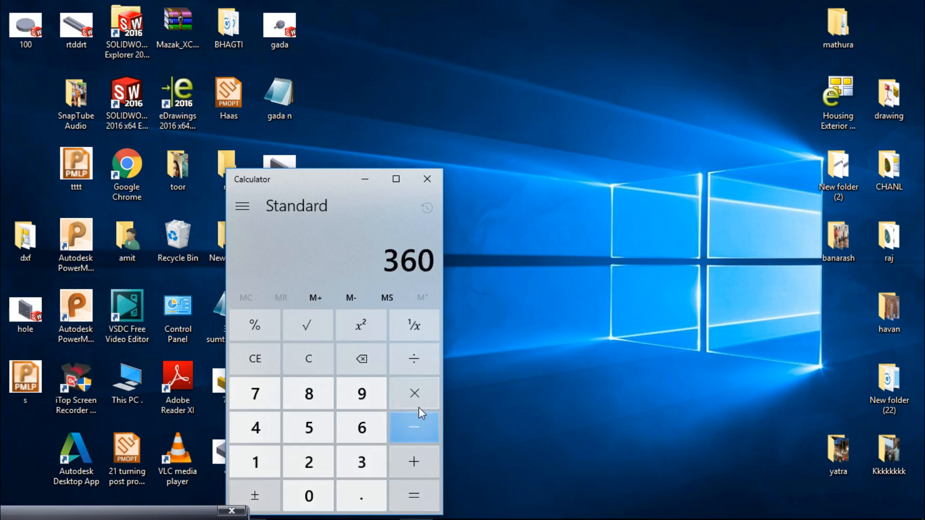
{"action": "left_click", "coordinate": [416, 366]}
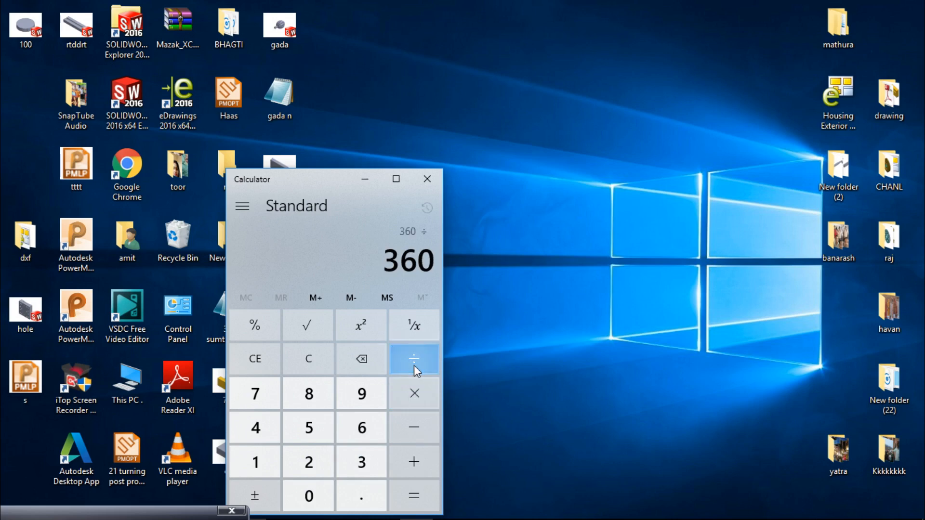
{"action": "left_click", "coordinate": [276, 459]}
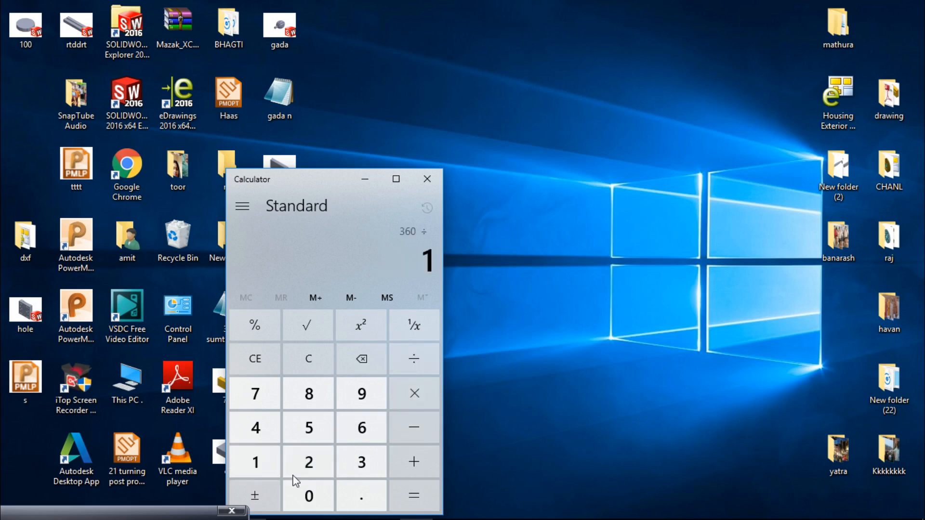
{"action": "left_click", "coordinate": [315, 498]}
{"action": "left_click", "coordinate": [413, 496]}
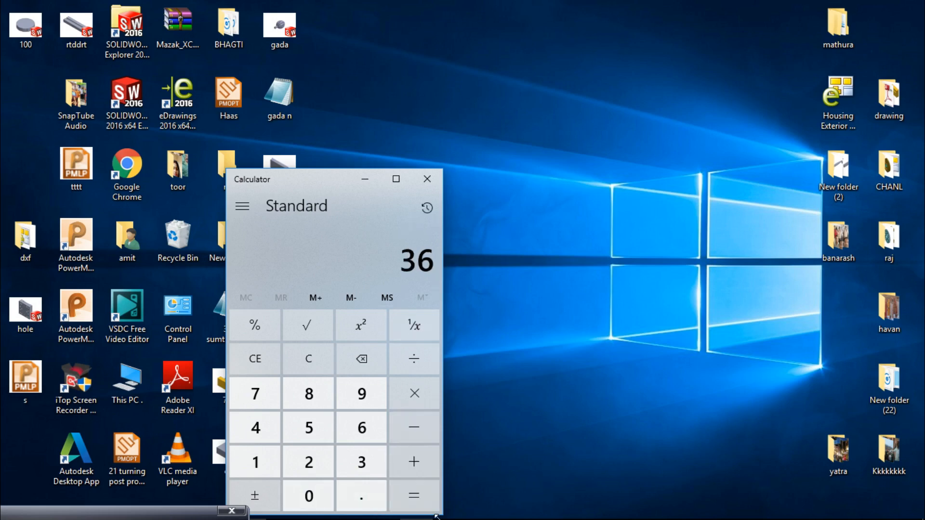
Step: Close the calculator and switch back to PowerMill
{"action": "left_click", "coordinate": [427, 180]}
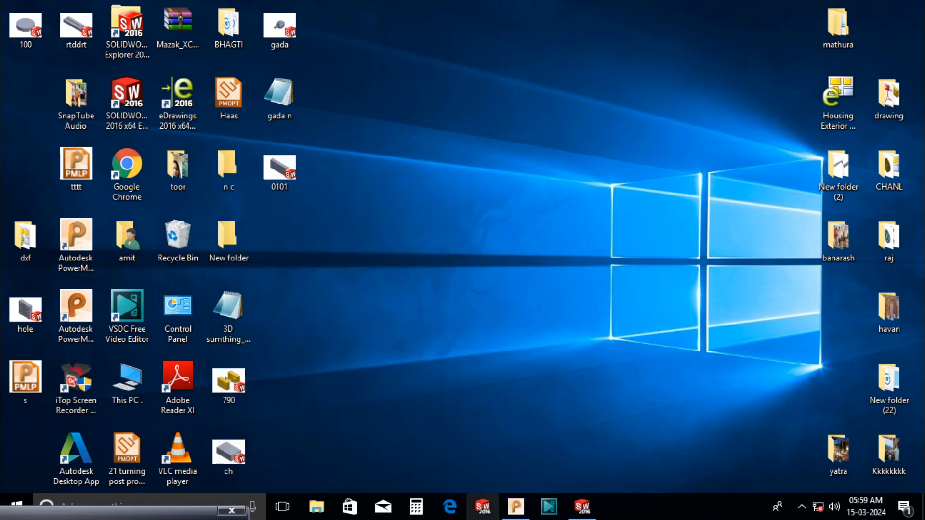
{"action": "left_click", "coordinate": [519, 510]}
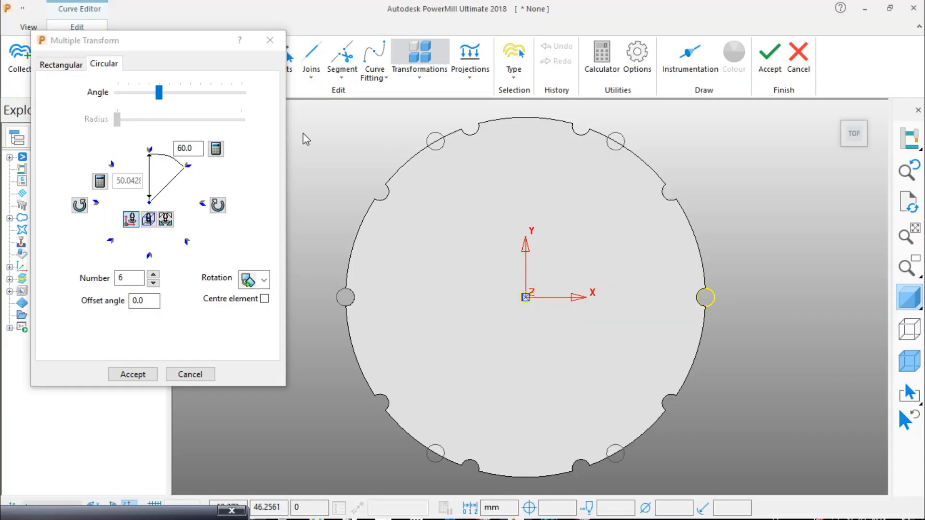
{"action": "left_click", "coordinate": [161, 151]}
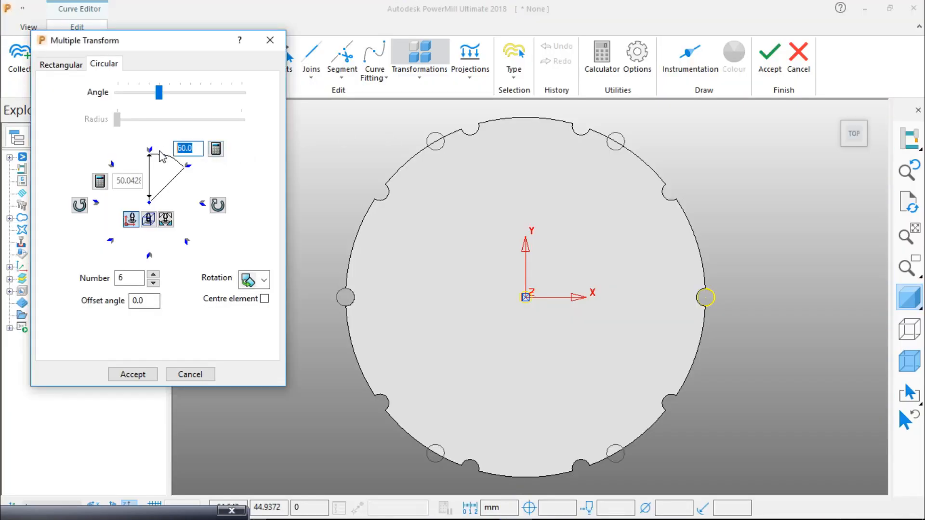
{"action": "type", "text": "36"}
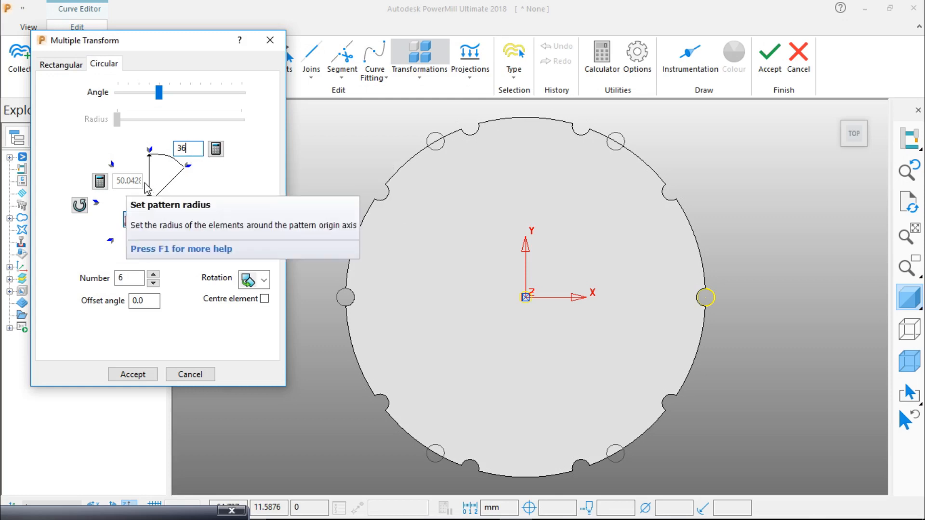
{"action": "left_click_drag", "start_coordinate": [162, 42], "coordinate": [159, 254]}
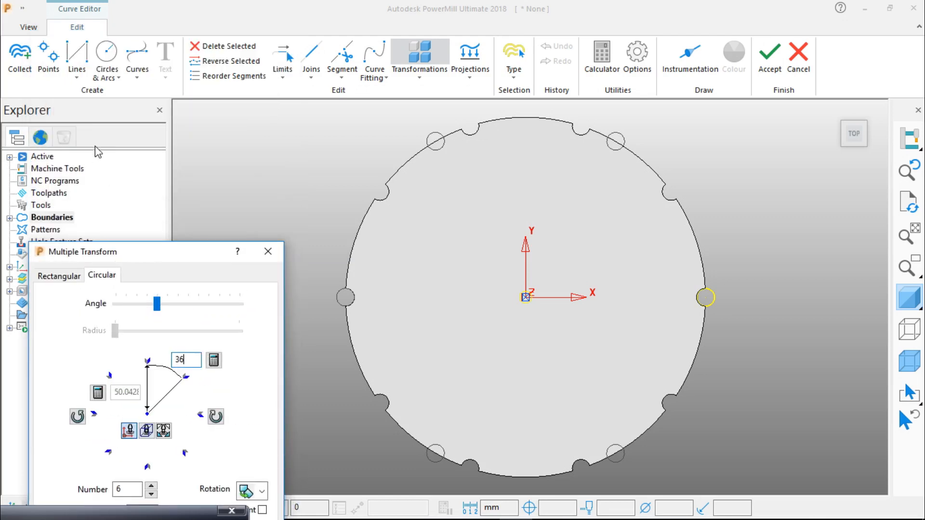
{"action": "left_click_drag", "start_coordinate": [192, 256], "coordinate": [194, 95]}
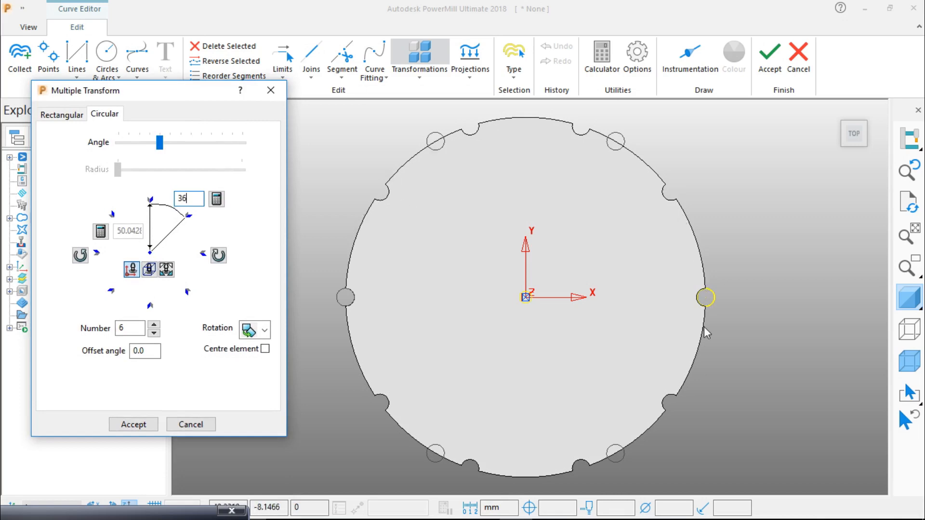
{"action": "left_click_drag", "start_coordinate": [179, 96], "coordinate": [187, 148]}
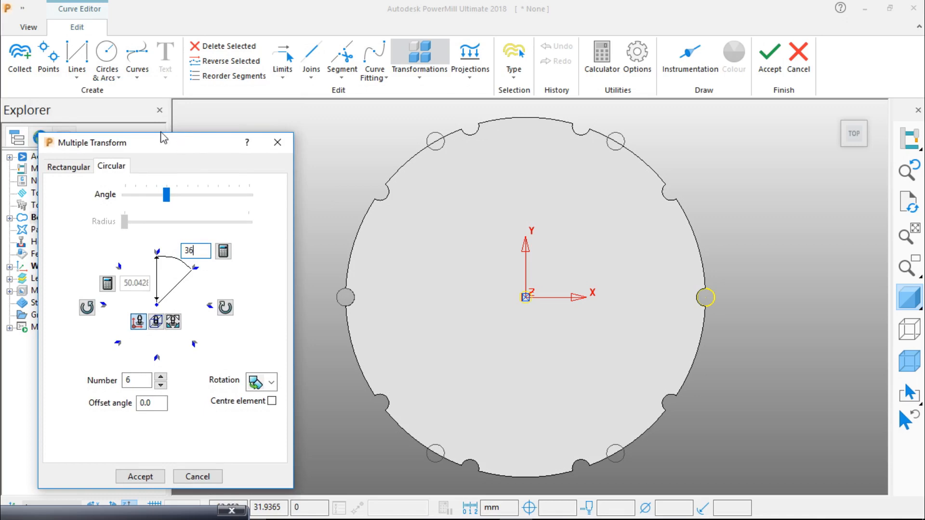
{"action": "left_click_drag", "start_coordinate": [169, 147], "coordinate": [192, 332]}
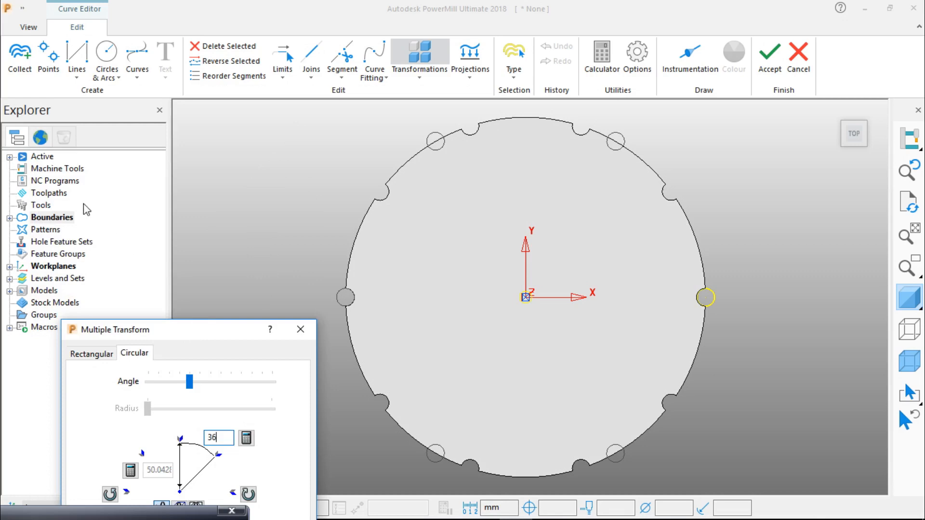
{"action": "left_click", "coordinate": [30, 24]}
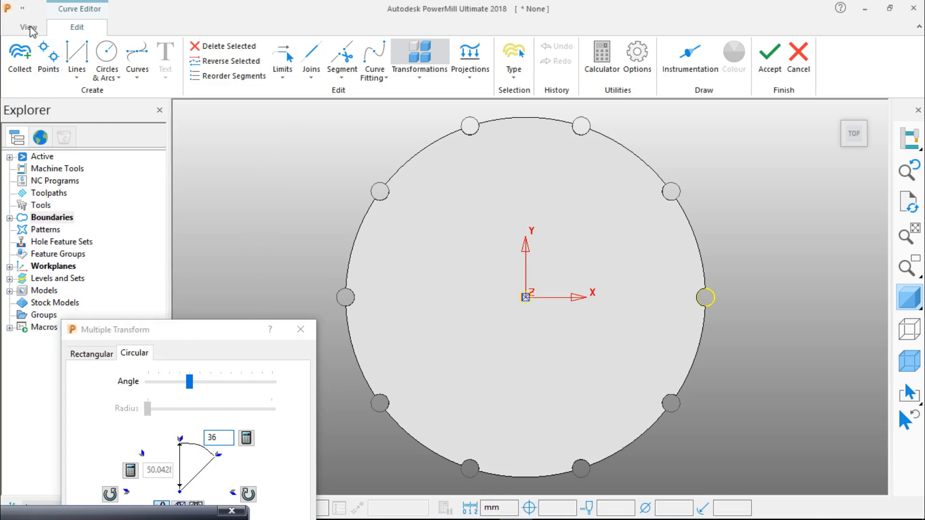
{"action": "left_click", "coordinate": [30, 28]}
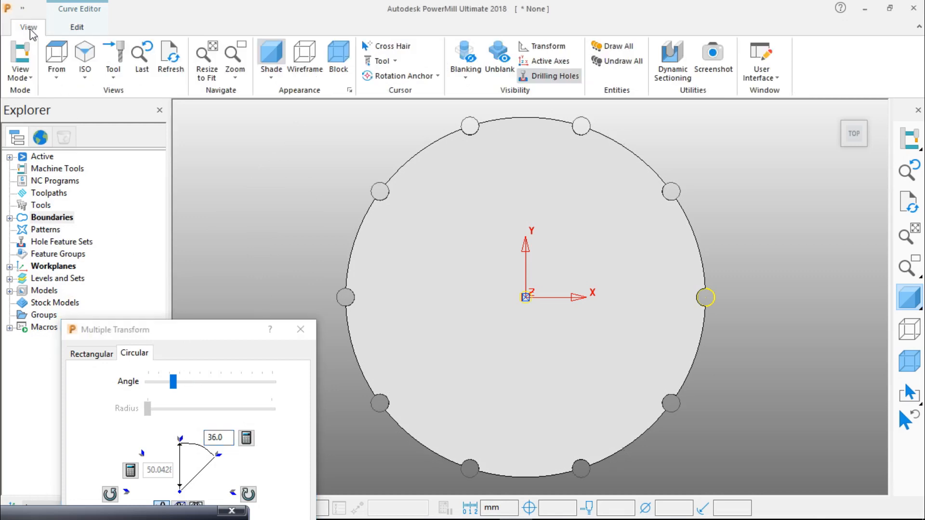
{"action": "left_click", "coordinate": [78, 29]}
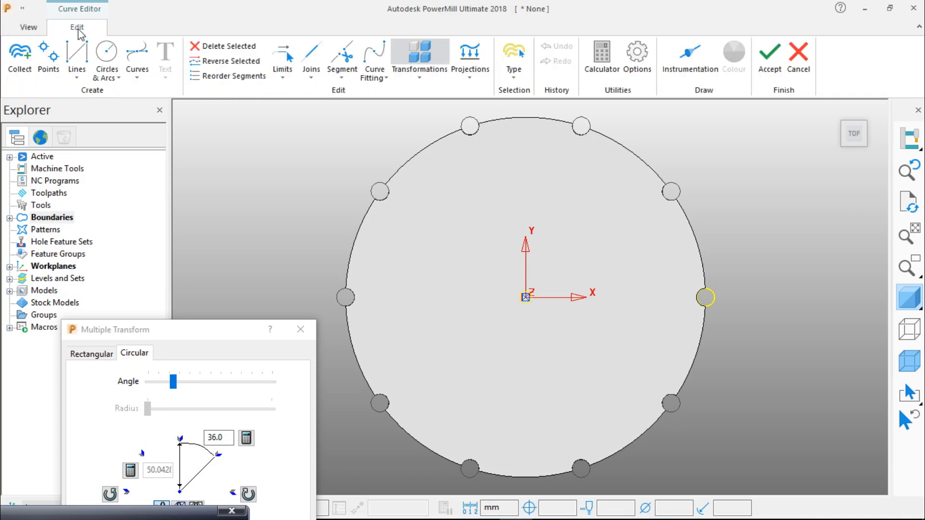
{"action": "left_click", "coordinate": [301, 329]}
{"action": "left_click", "coordinate": [799, 53]}
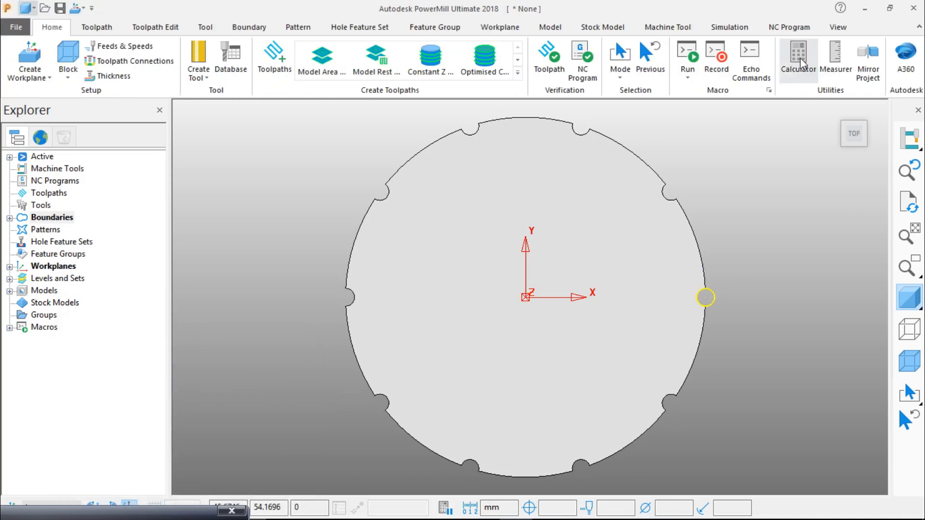
{"action": "left_click", "coordinate": [67, 73]}
{"action": "left_click", "coordinate": [94, 109]}
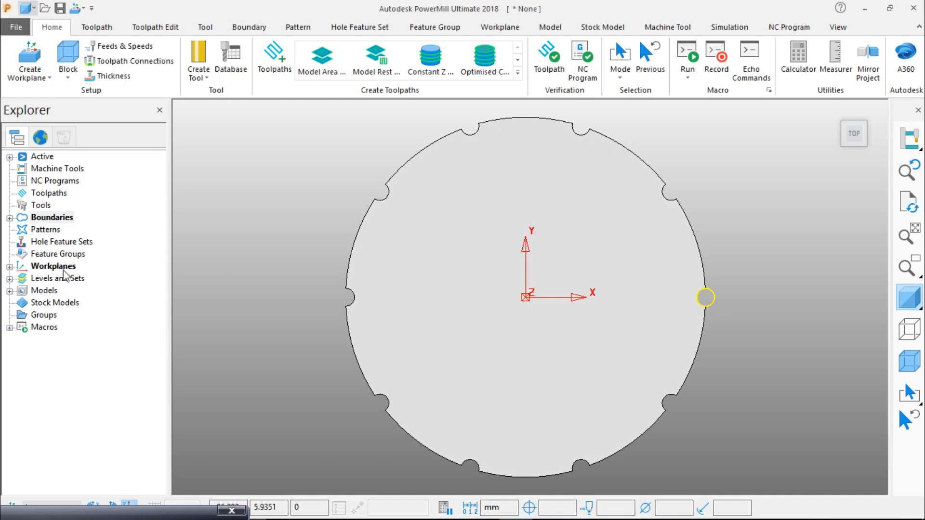
Step: Reopen the boundary circle in the curve editor and start a circular Multiple Transform of it
{"action": "right_click", "coordinate": [54, 217]}
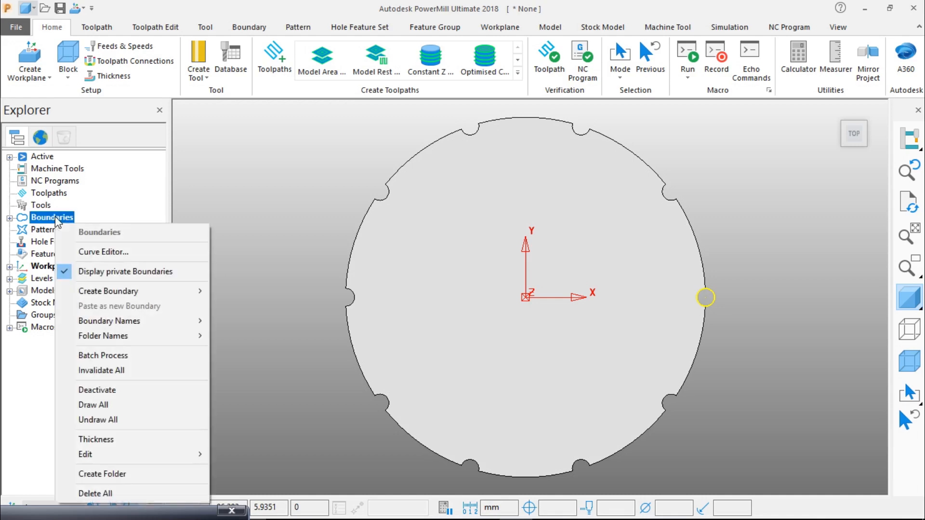
{"action": "left_click", "coordinate": [115, 251]}
{"action": "left_click", "coordinate": [415, 77]}
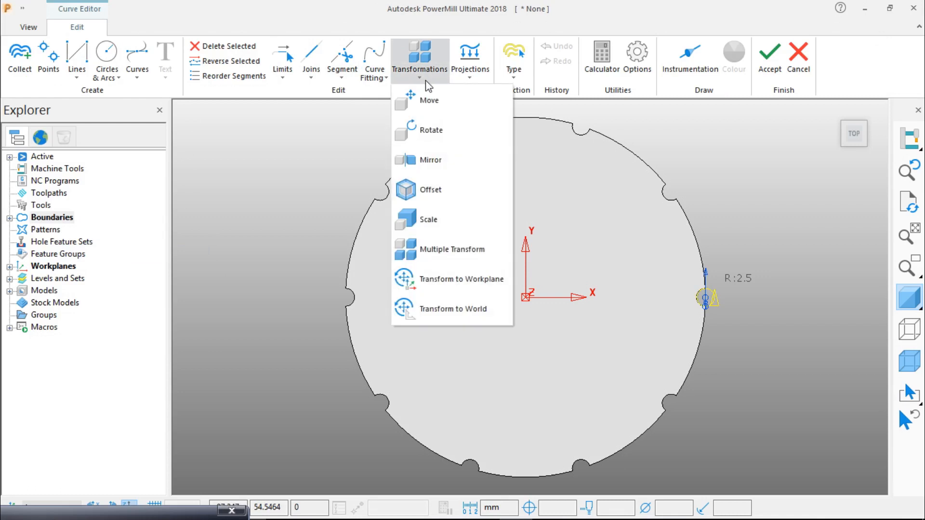
{"action": "left_click", "coordinate": [458, 252]}
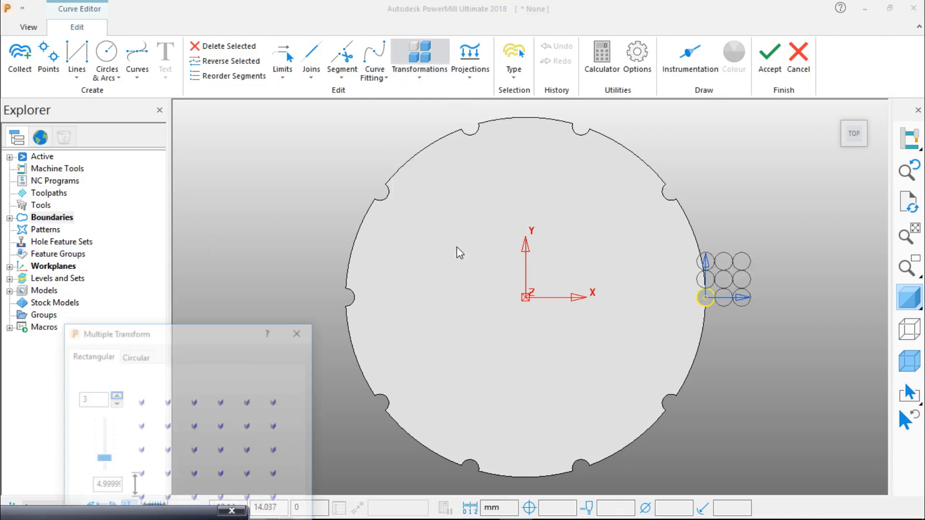
{"action": "left_click_drag", "start_coordinate": [210, 326], "coordinate": [232, 89]}
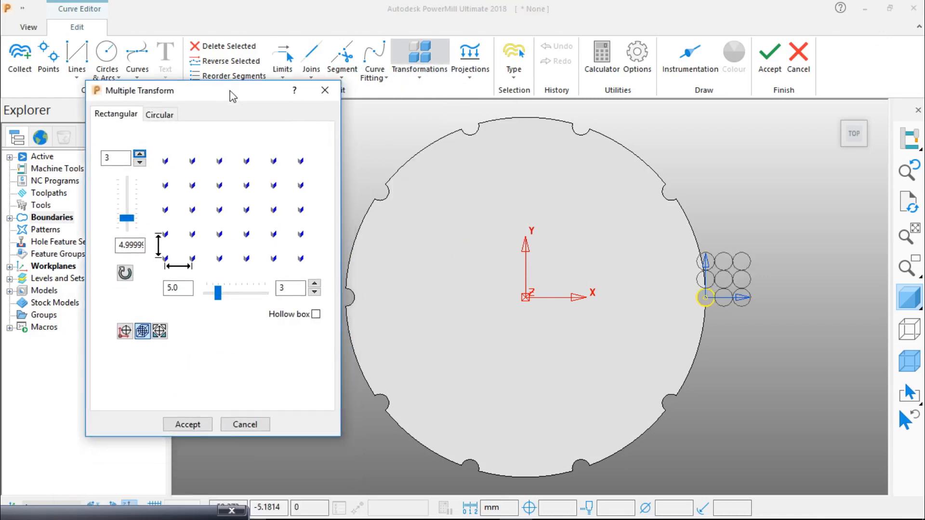
{"action": "left_click", "coordinate": [163, 114]}
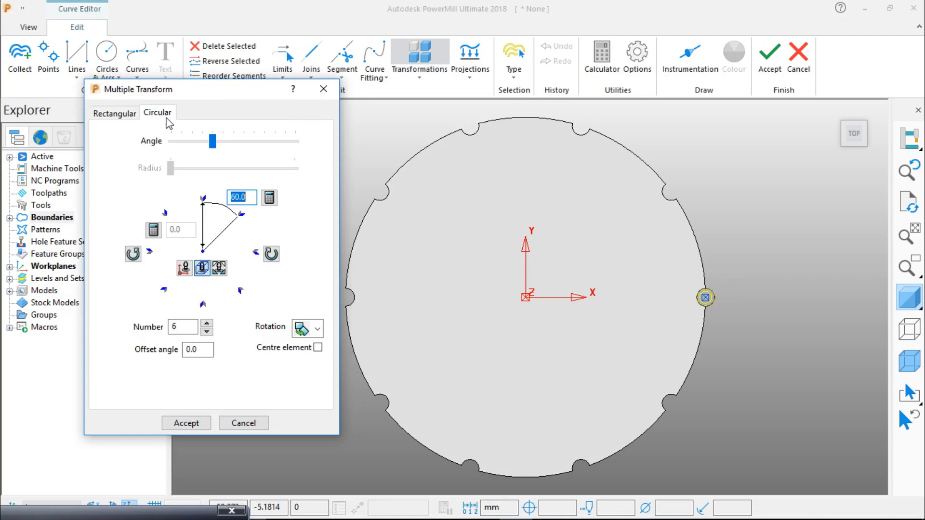
Step: Set the circular pattern's angle to 36 degrees and its manually defined radius to 49.936 mm
{"action": "left_click", "coordinate": [253, 200]}
{"action": "double_click", "coordinate": [254, 200]}
{"action": "type", "text": "36"}
{"action": "left_click", "coordinate": [153, 231]}
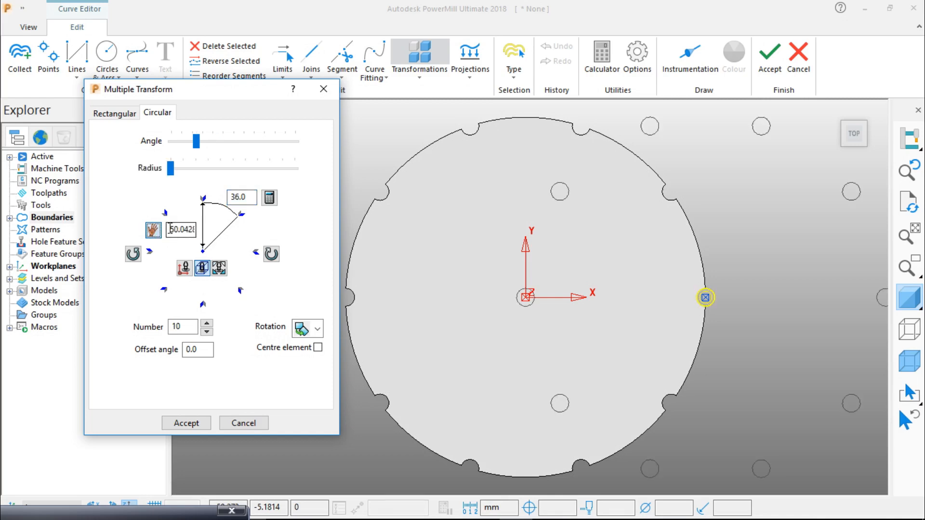
{"action": "left_click_drag", "start_coordinate": [170, 229], "coordinate": [199, 232]}
{"action": "type", "text": "49.936"}
{"action": "left_click", "coordinate": [190, 332]}
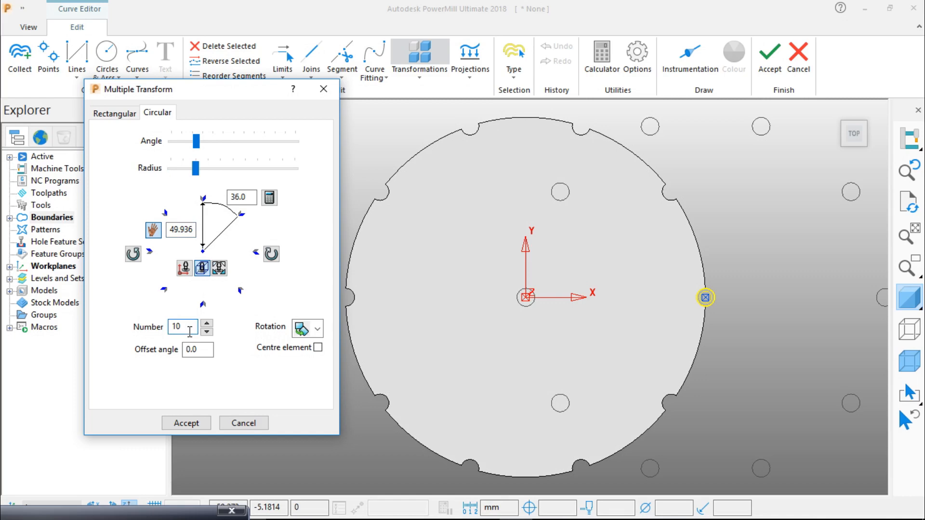
{"action": "left_click_drag", "start_coordinate": [189, 329], "coordinate": [168, 322]}
Step: Centre the pattern on the active workplane origin, check the preview against the notches and accept the ten circles
{"action": "left_click", "coordinate": [186, 271]}
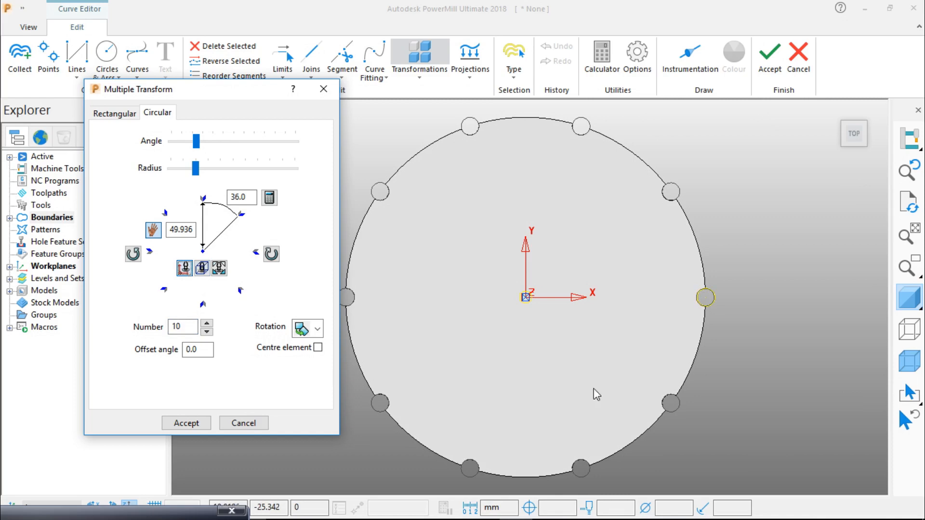
{"action": "middle_click_drag", "start_coordinate": [593, 388], "coordinate": [502, 354]}
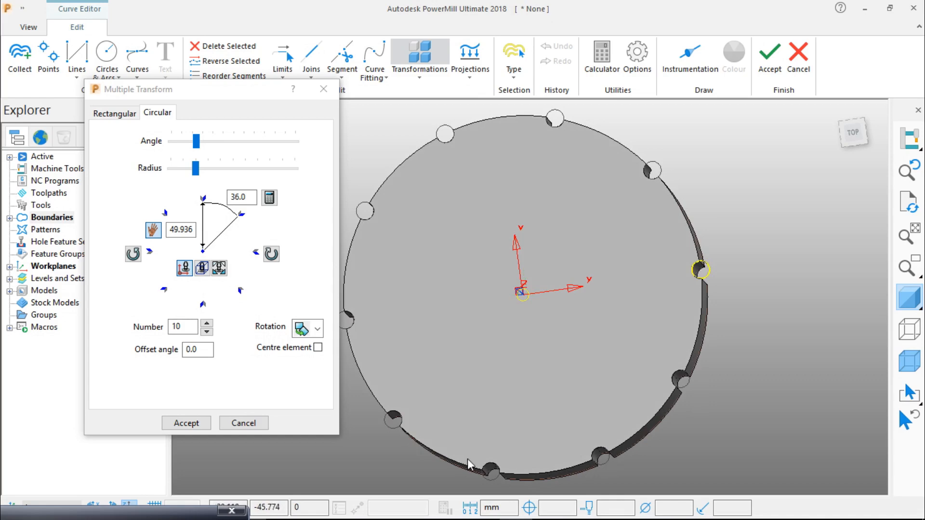
{"action": "middle_click_drag", "start_coordinate": [586, 370], "coordinate": [579, 319]}
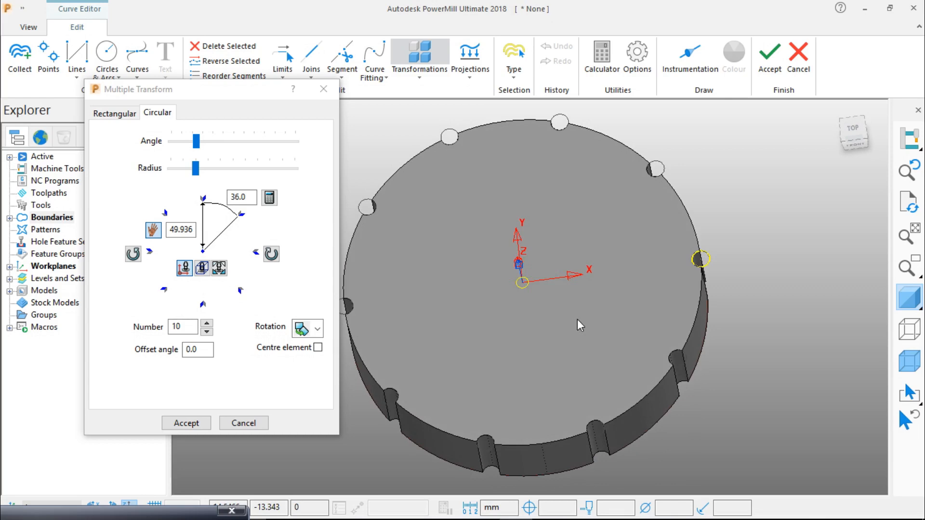
{"action": "left_click", "coordinate": [186, 423]}
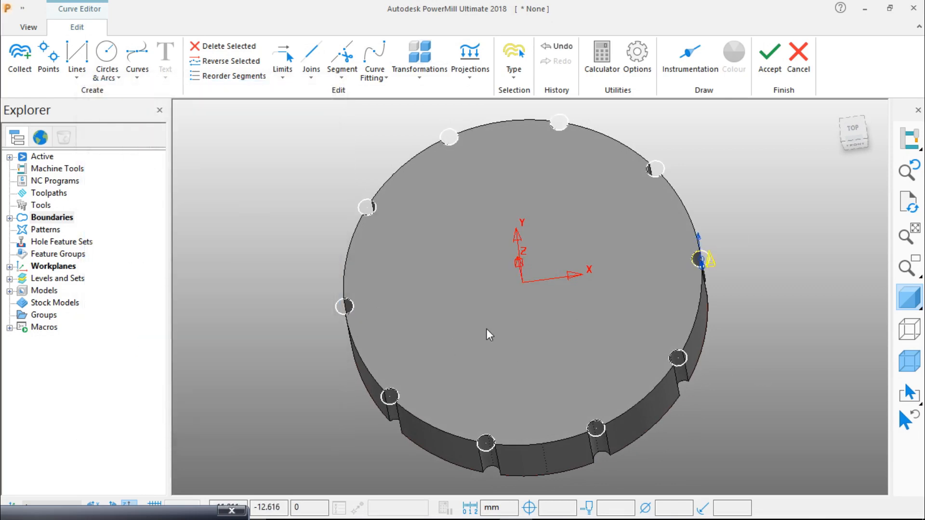
Step: Accept the curve editor changes to the boundary and inspect the patterned circles around the rim from an angle and from above
{"action": "middle_click_drag", "start_coordinate": [486, 328], "coordinate": [536, 372]}
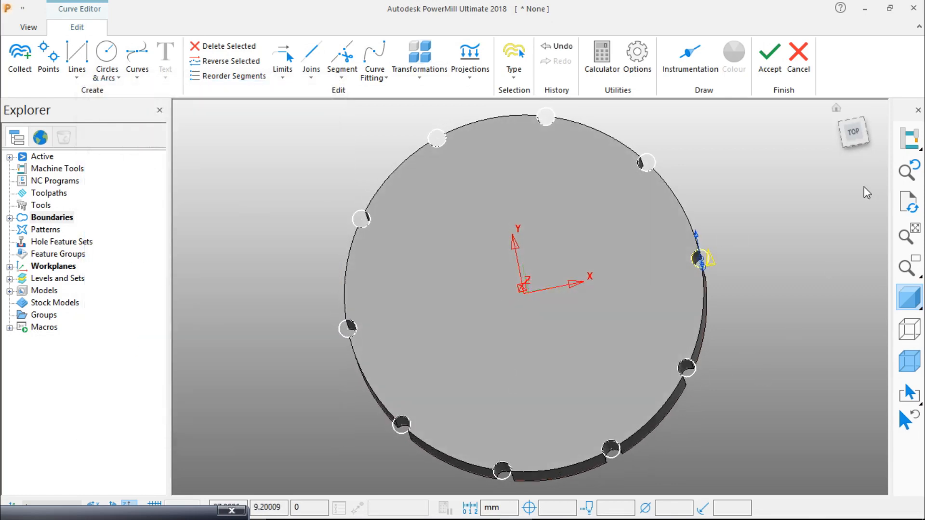
{"action": "left_click", "coordinate": [853, 132]}
{"action": "middle_click_drag", "start_coordinate": [602, 400], "coordinate": [529, 363]}
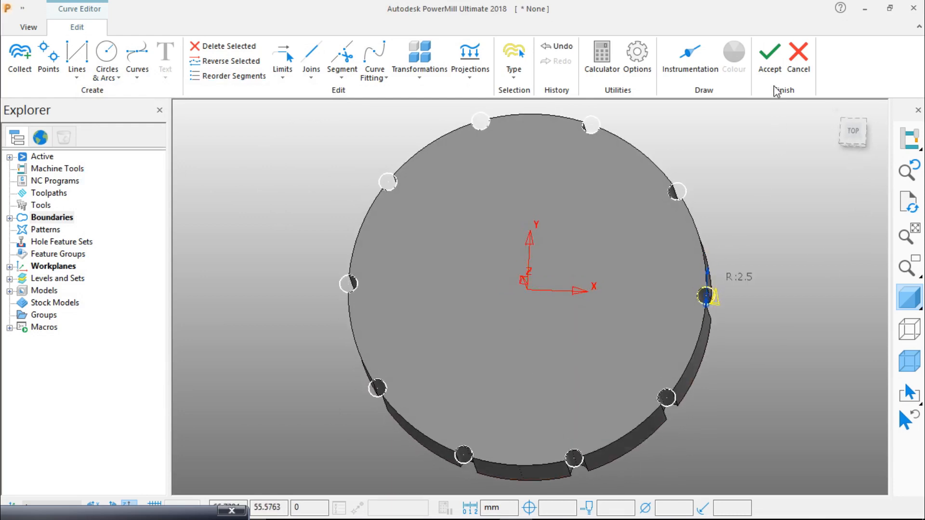
{"action": "left_click", "coordinate": [769, 56]}
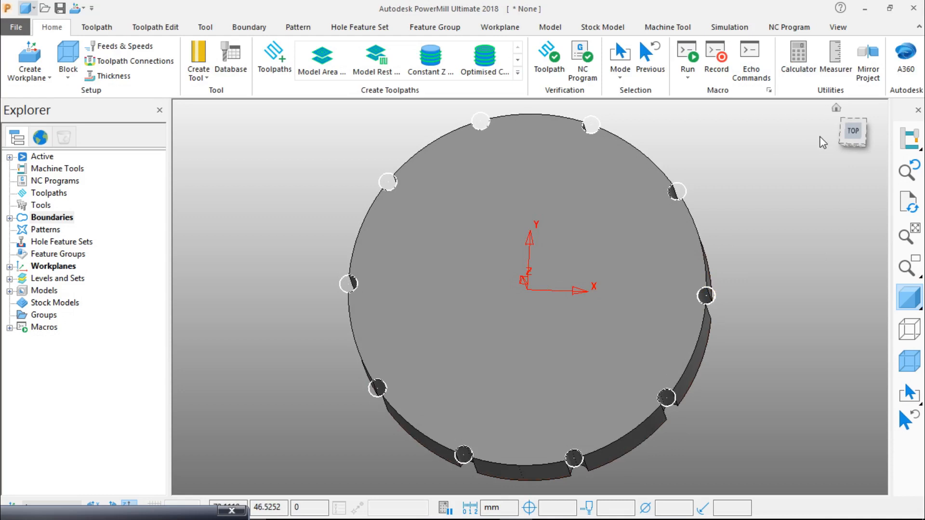
{"action": "left_click", "coordinate": [853, 131]}
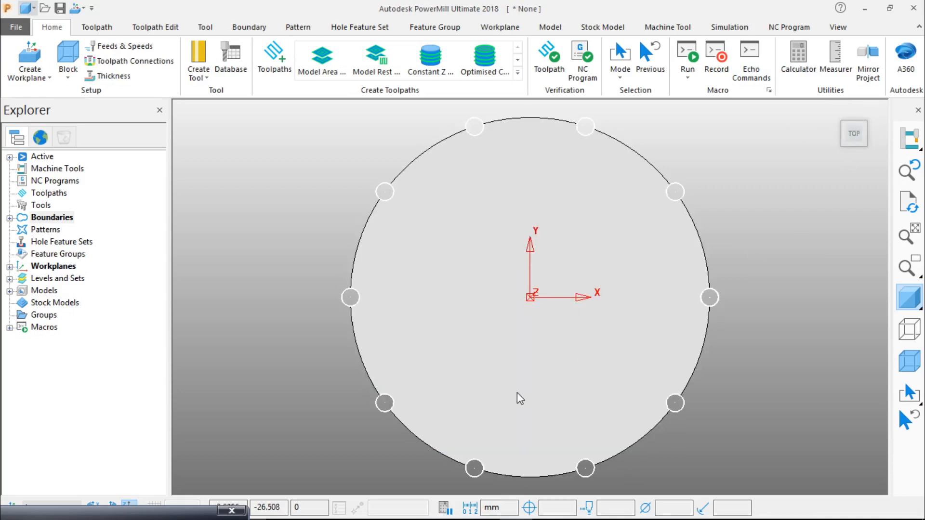
{"action": "middle_click_drag", "start_coordinate": [516, 392], "coordinate": [522, 342]}
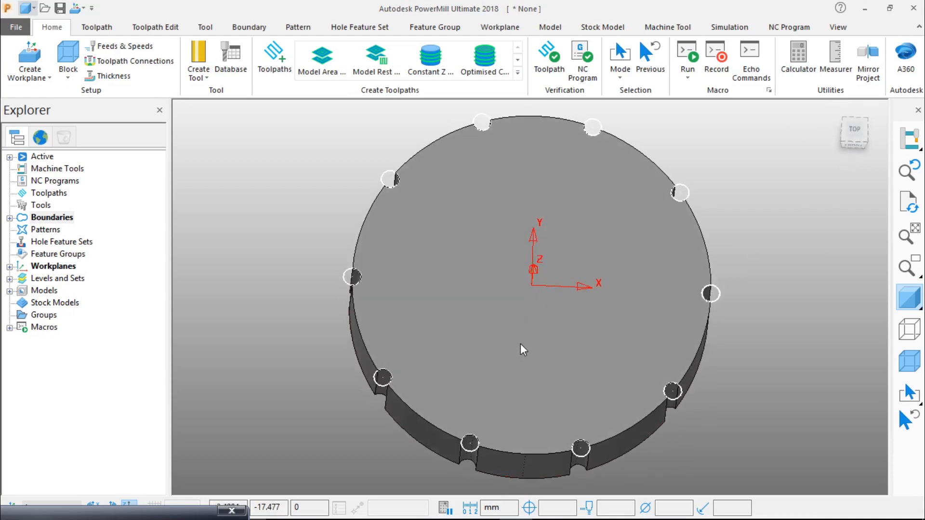
{"action": "left_click", "coordinate": [855, 133]}
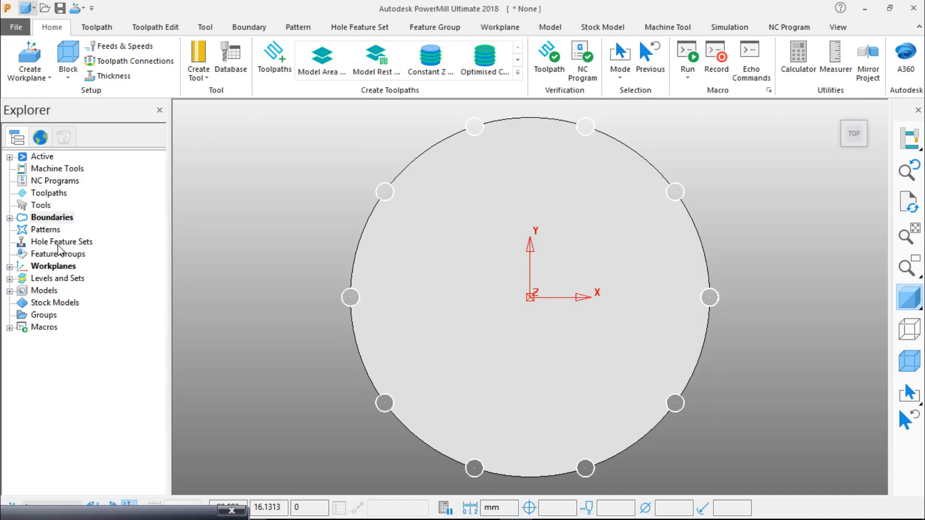
Step: Set up hole creation from curves with the absolute bottom at -23 mm and try to create the holes
{"action": "right_click", "coordinate": [98, 244]}
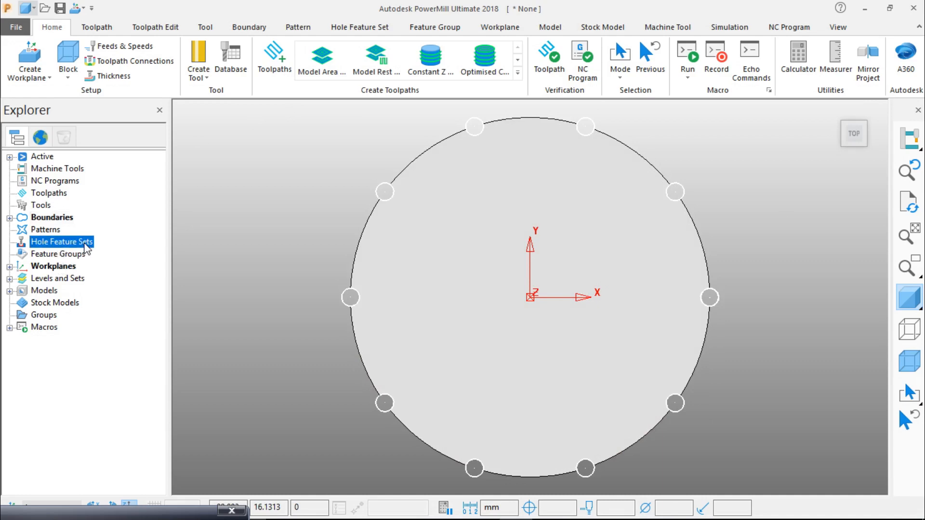
{"action": "left_click", "coordinate": [147, 289]}
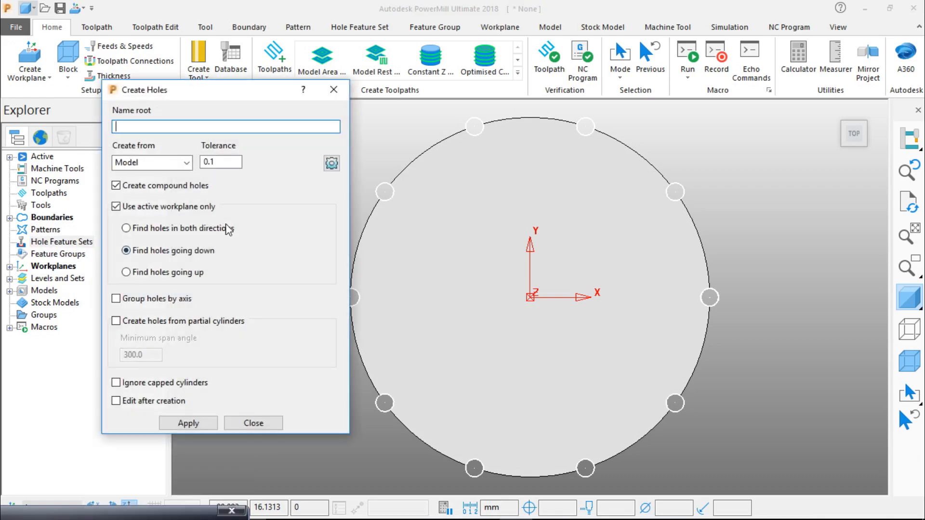
{"action": "left_click", "coordinate": [163, 164]}
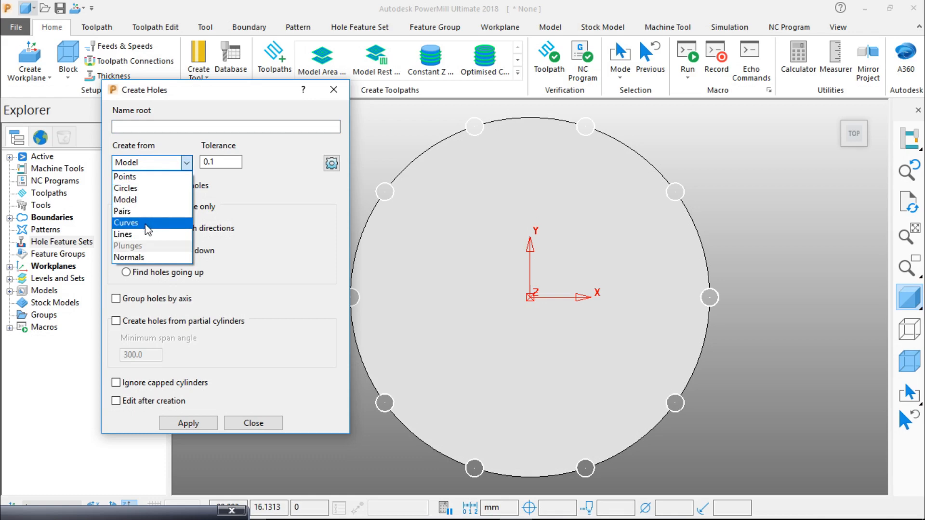
{"action": "left_click", "coordinate": [154, 223]}
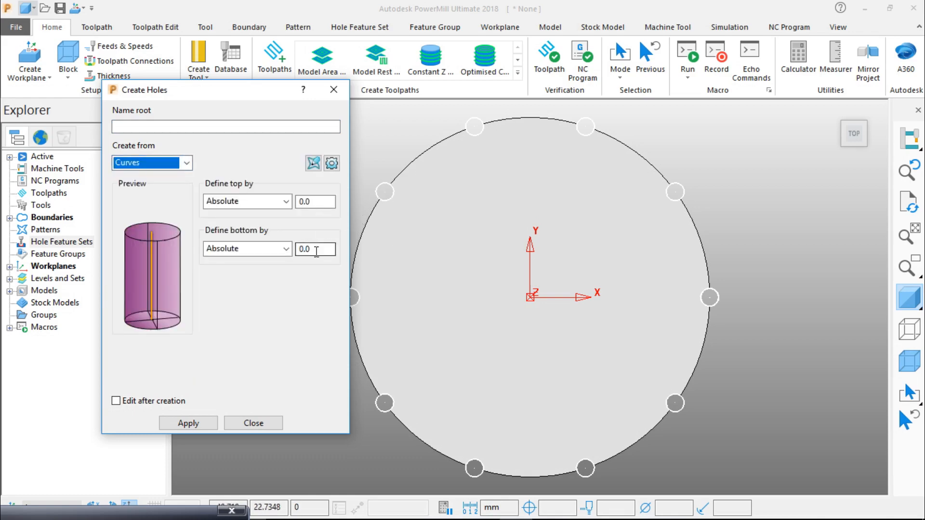
{"action": "double_click", "coordinate": [316, 250]}
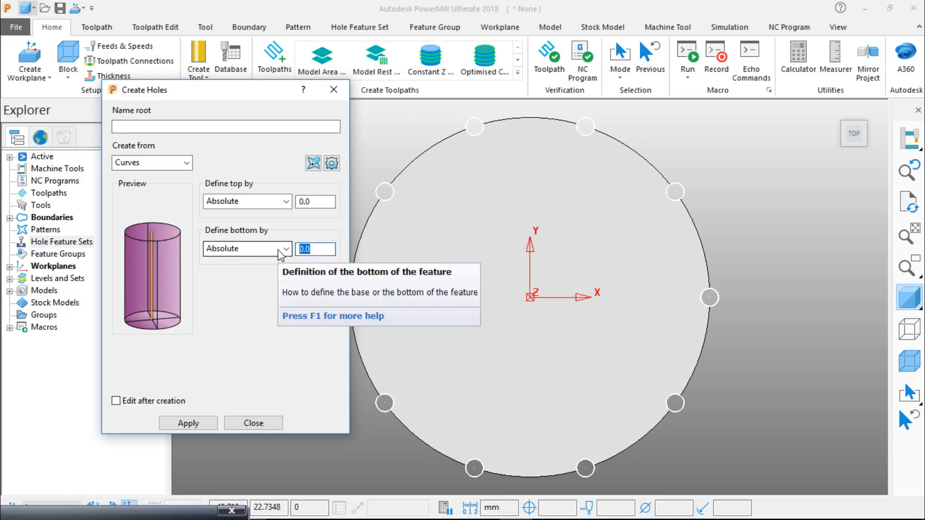
{"action": "type", "text": "-23"}
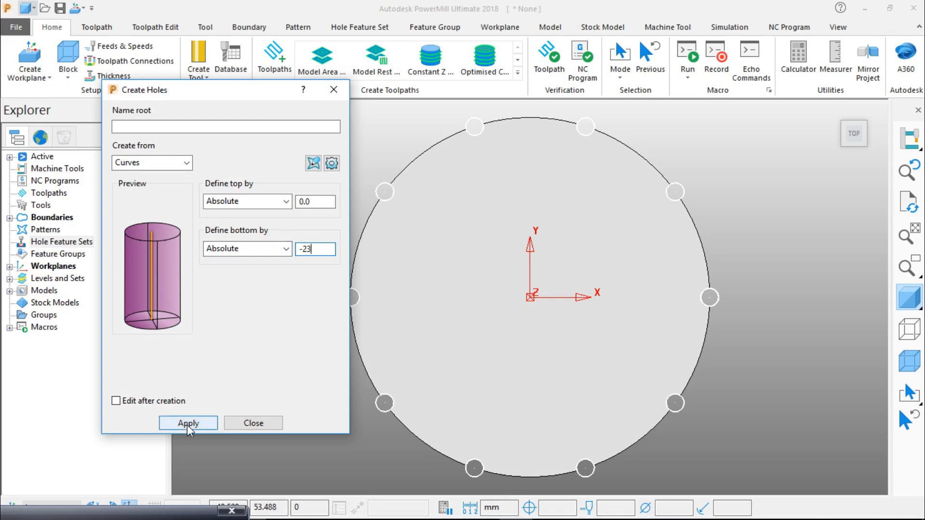
{"action": "left_click", "coordinate": [207, 425]}
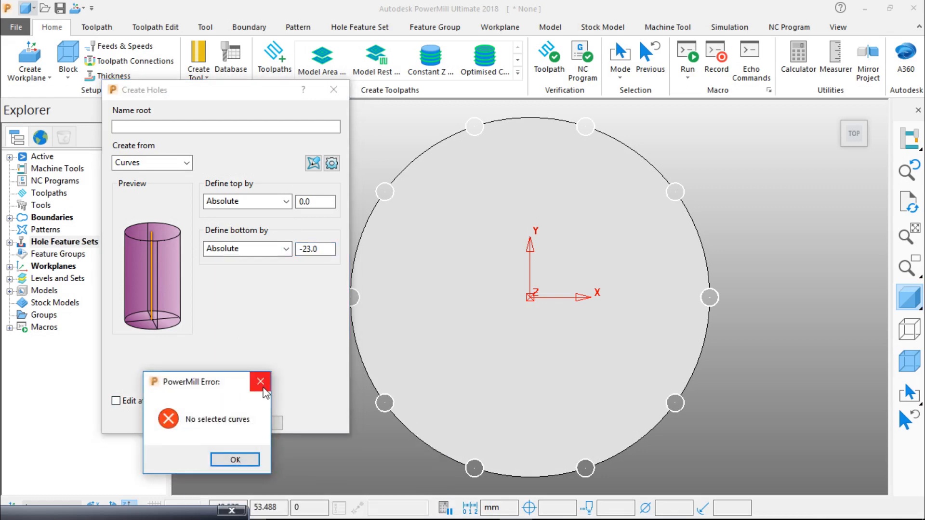
{"action": "left_click", "coordinate": [261, 382]}
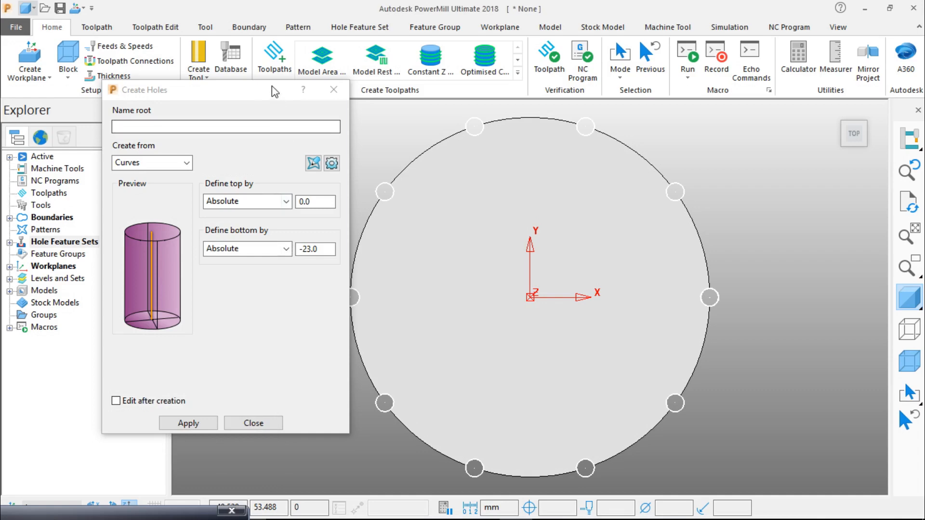
Step: Hide the shaded model, select all ten boundary circles and create the hole features from them
{"action": "left_click_drag", "start_coordinate": [273, 92], "coordinate": [158, 76]}
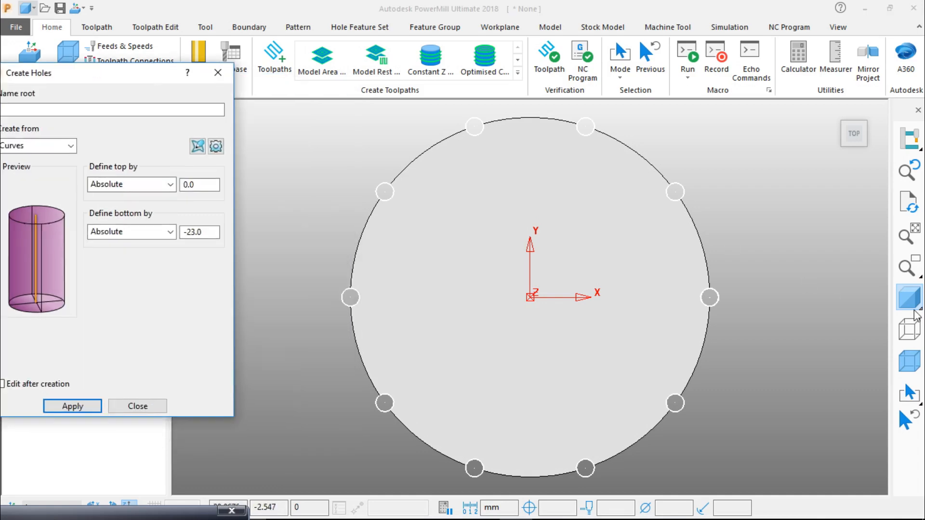
{"action": "left_click", "coordinate": [909, 297]}
{"action": "scroll", "coordinate": [545, 224], "scroll_direction": "down", "scroll_amount": 3}
{"action": "left_click_drag", "start_coordinate": [395, 134], "coordinate": [699, 410]}
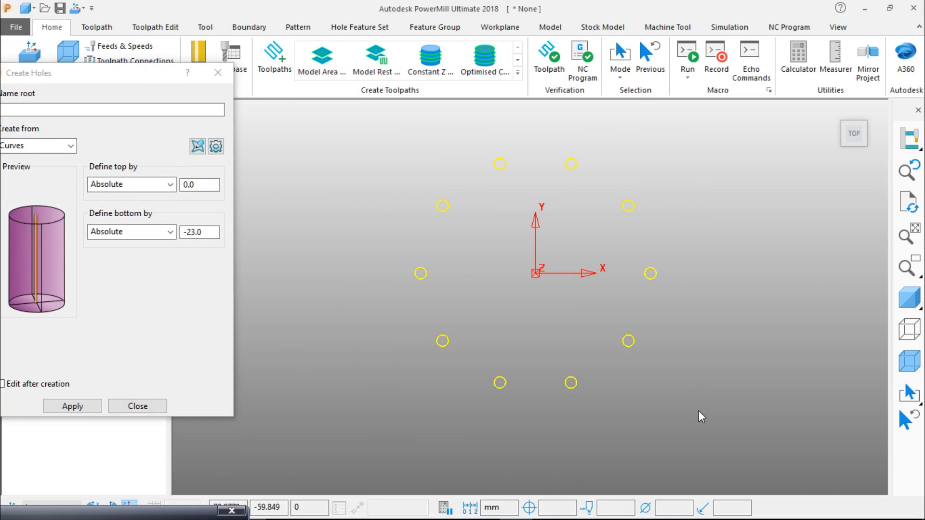
{"action": "left_click", "coordinate": [88, 406]}
{"action": "middle_click_drag", "start_coordinate": [584, 403], "coordinate": [618, 304]}
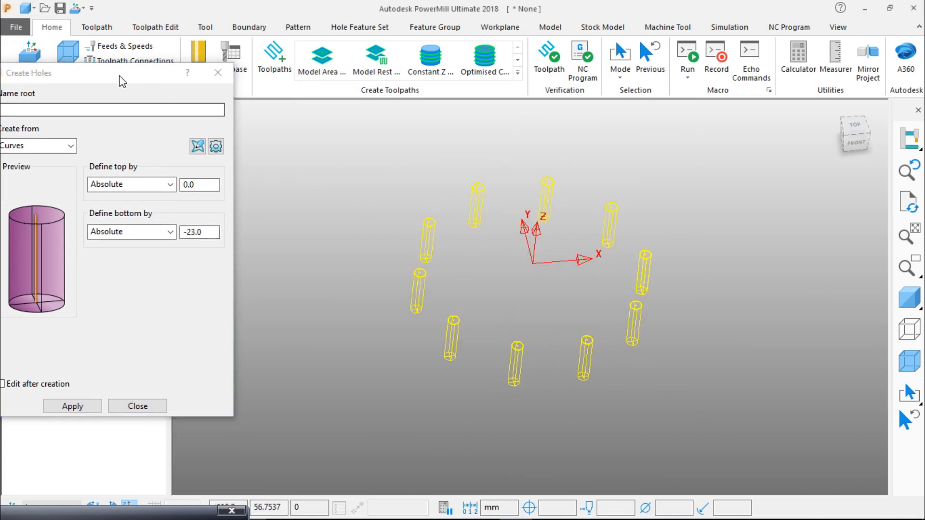
{"action": "left_click_drag", "start_coordinate": [116, 72], "coordinate": [99, 409]}
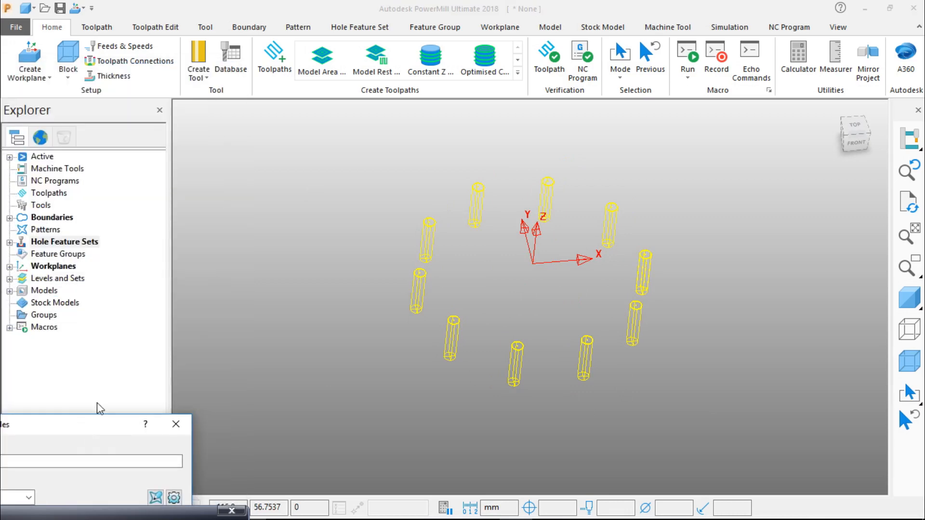
Step: Start a Deep Drill toolpath from the drilling strategies and review its workplane and block settings
{"action": "left_click", "coordinate": [275, 69]}
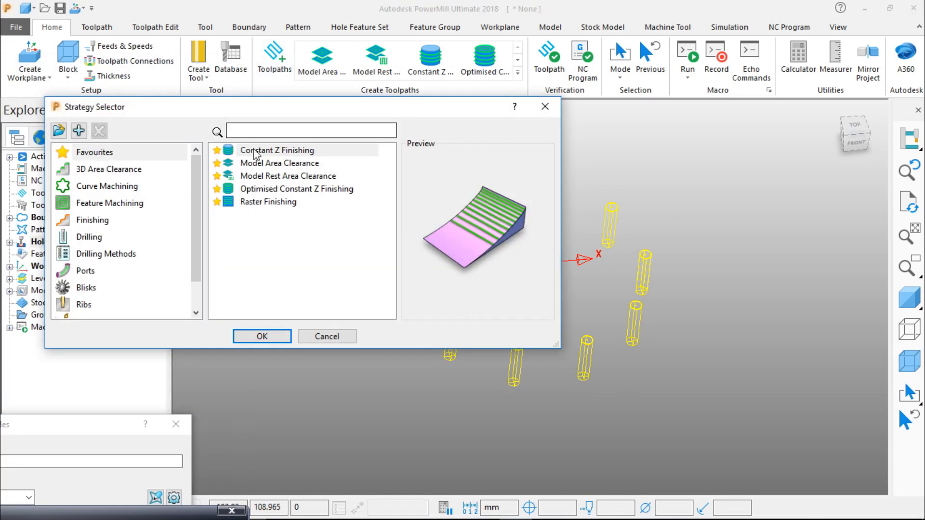
{"action": "left_click", "coordinate": [92, 237]}
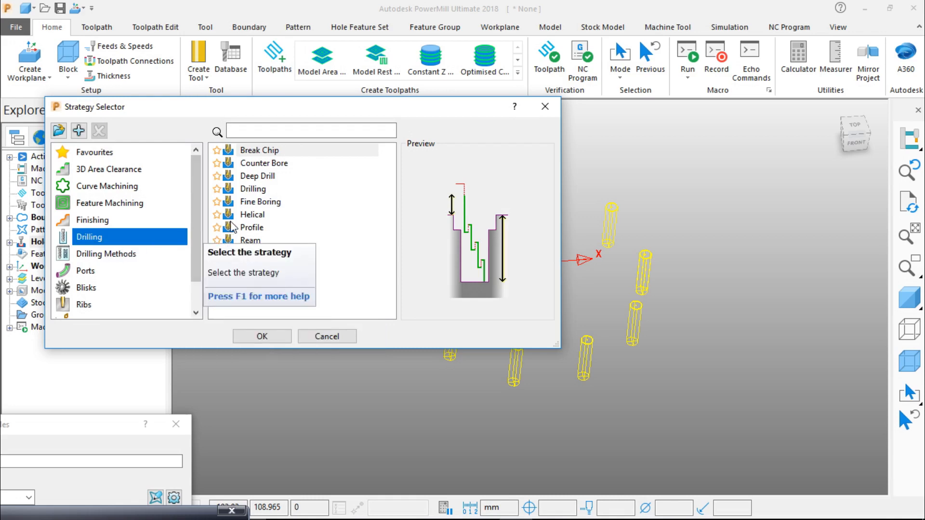
{"action": "left_click", "coordinate": [268, 179]}
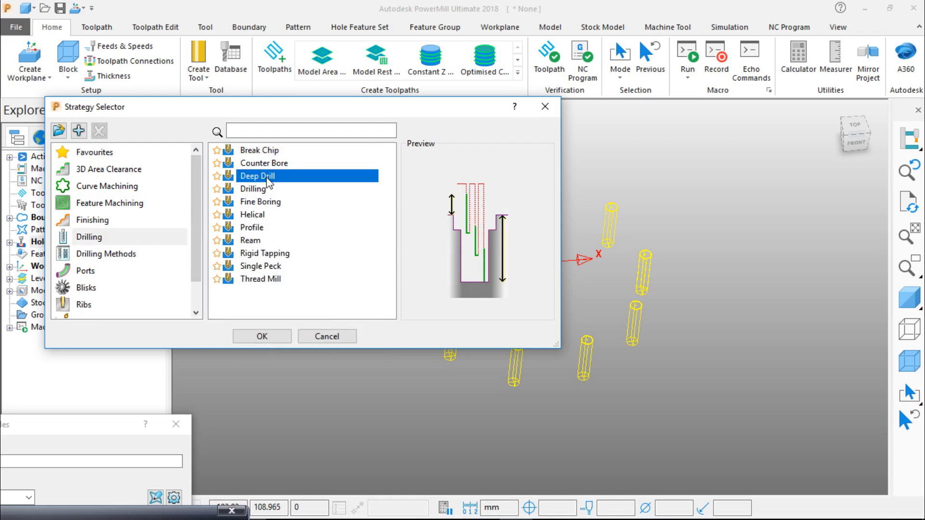
{"action": "left_click", "coordinate": [273, 334]}
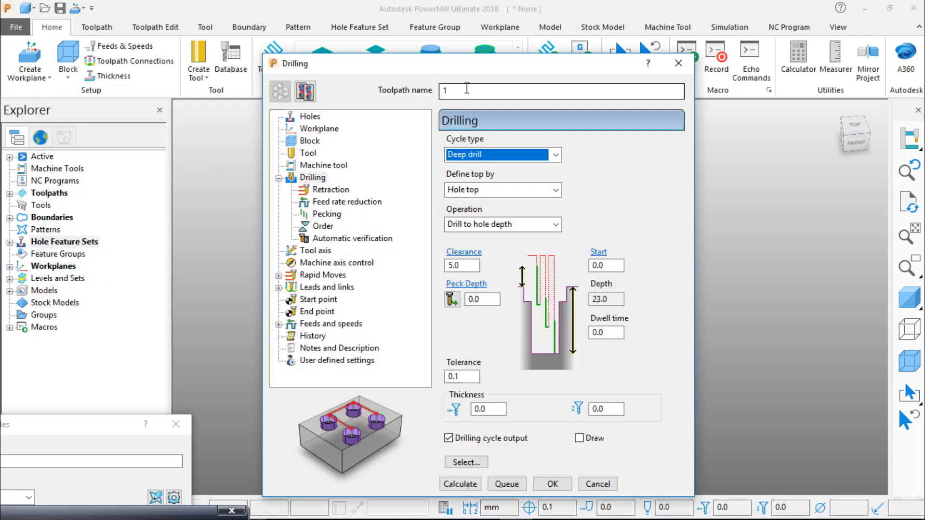
{"action": "left_click", "coordinate": [323, 132]}
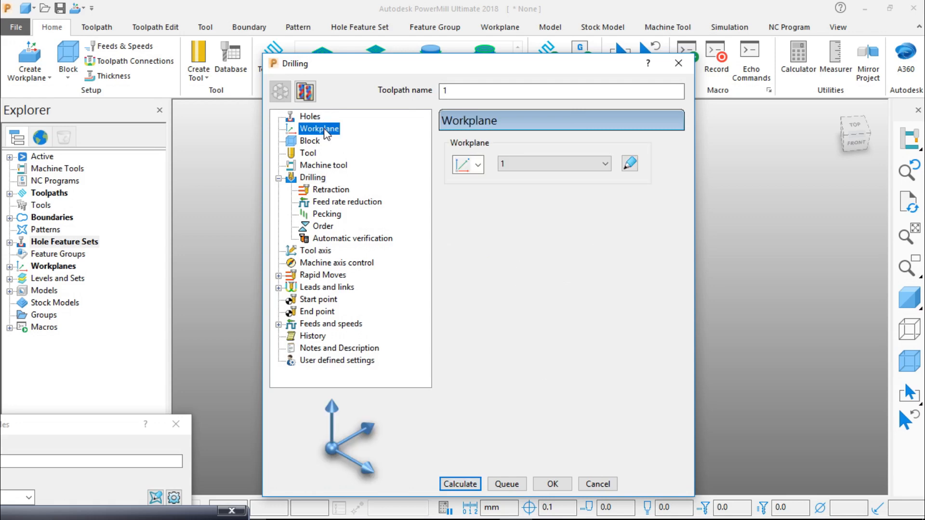
{"action": "left_click", "coordinate": [311, 143]}
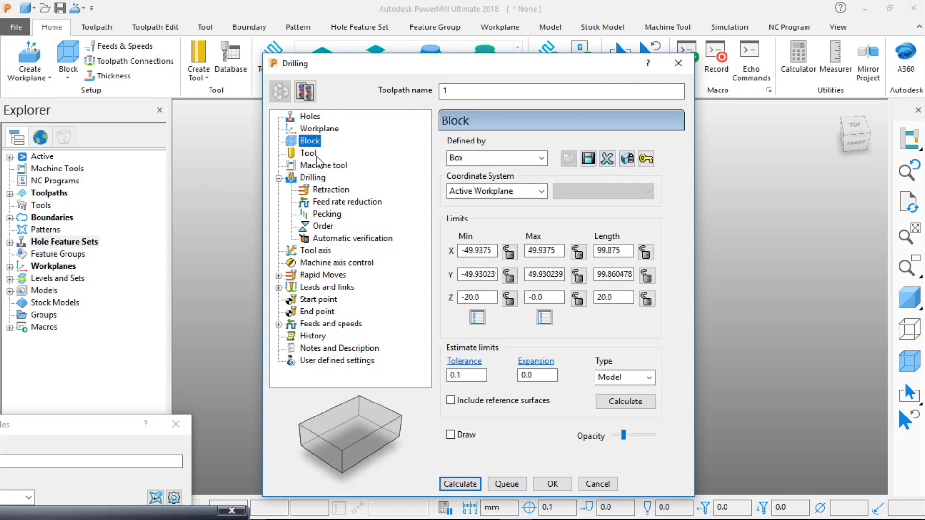
Step: Create a drill tool with a 5 mm diameter for the drilling toolpath
{"action": "left_click", "coordinate": [313, 154]}
{"action": "left_click", "coordinate": [500, 150]}
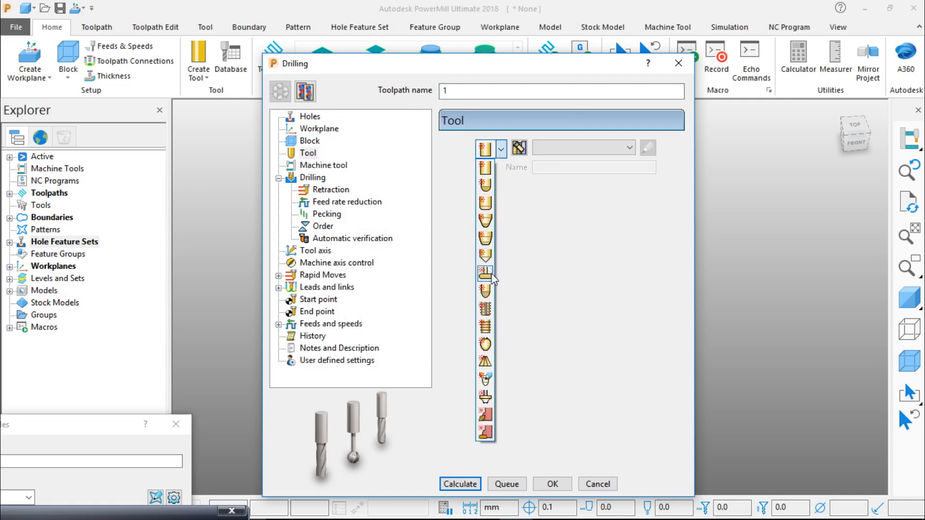
{"action": "left_click", "coordinate": [490, 260]}
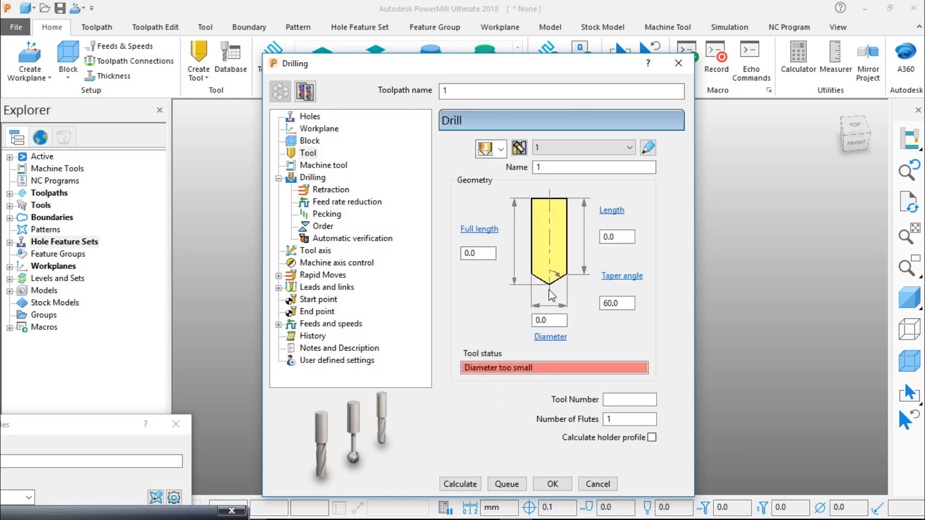
{"action": "left_click", "coordinate": [549, 320]}
{"action": "type", "text": "5"}
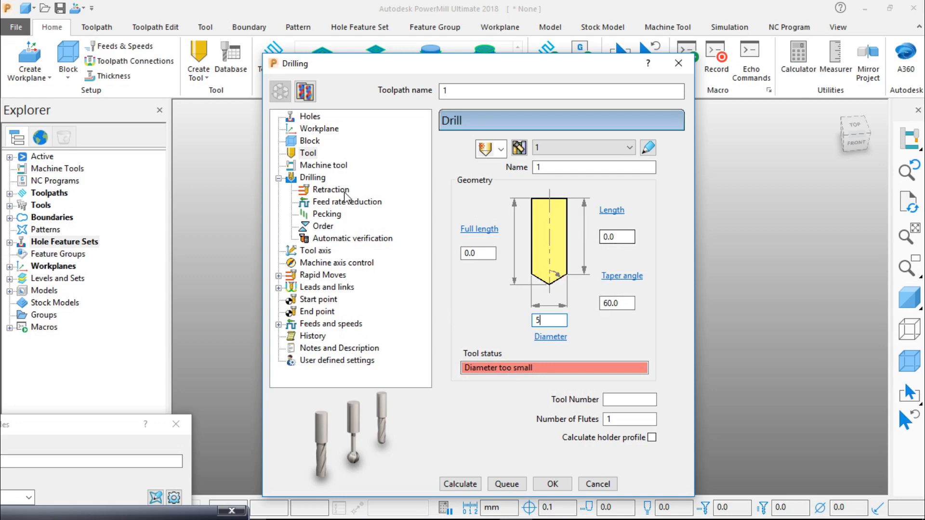
{"action": "left_click", "coordinate": [323, 166]}
Step: Set the deep drill cycle's operation to Pre drill and its peck depth to 5 mm
{"action": "left_click", "coordinate": [318, 179]}
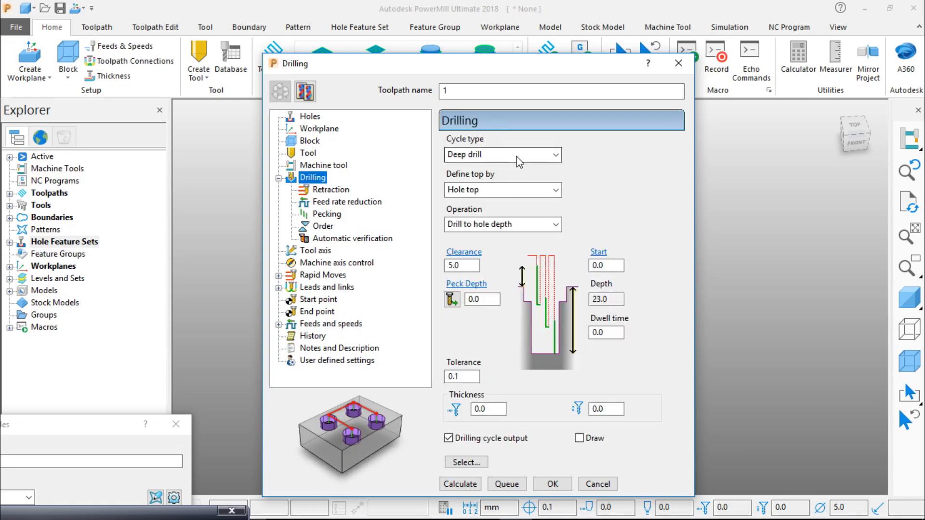
{"action": "left_click", "coordinate": [499, 226]}
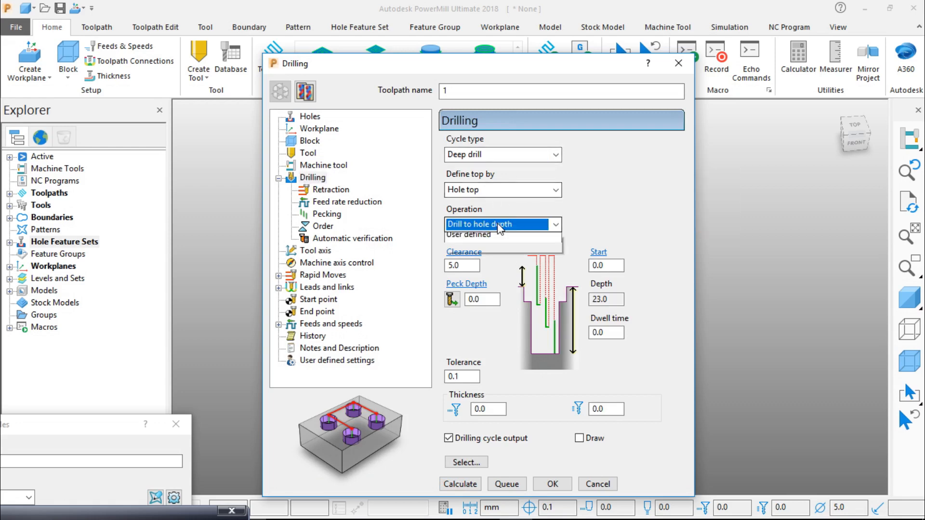
{"action": "left_click", "coordinate": [477, 285]}
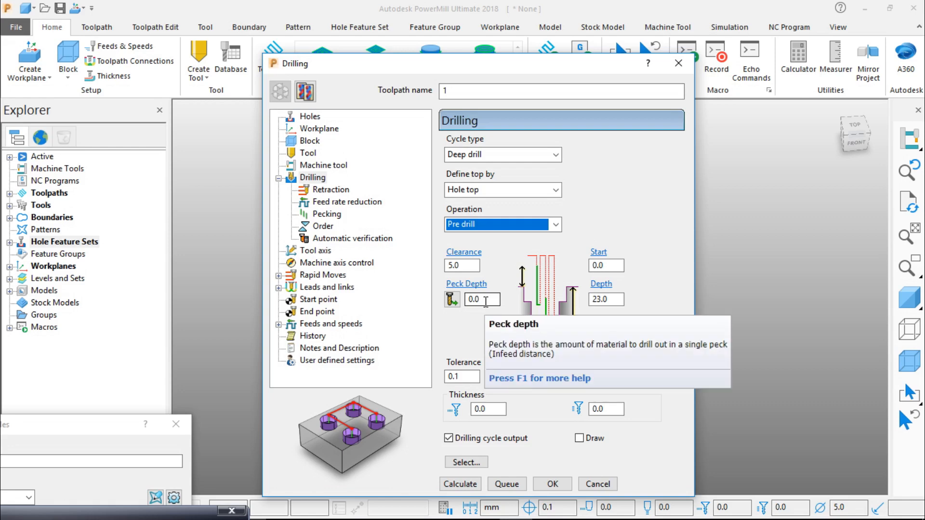
{"action": "left_click", "coordinate": [485, 300]}
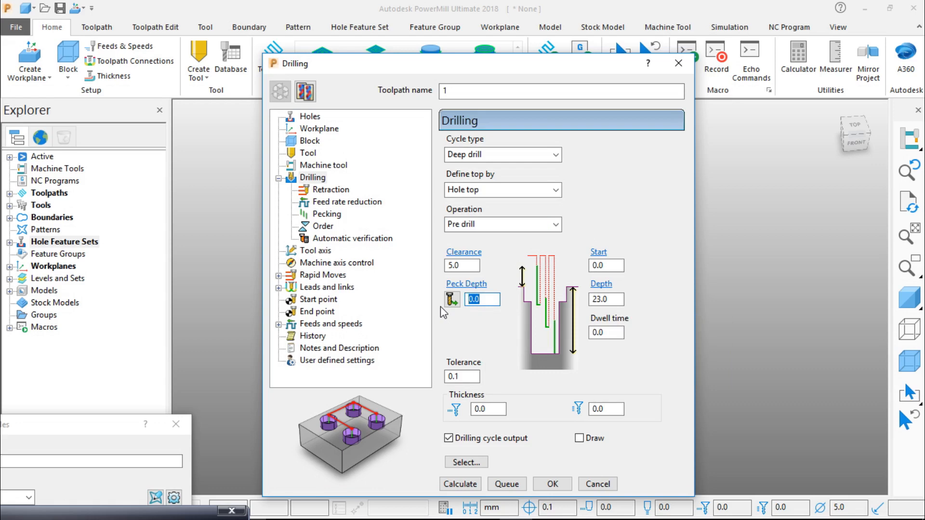
{"action": "type", "text": "5"}
{"action": "key", "text": "Tab"}
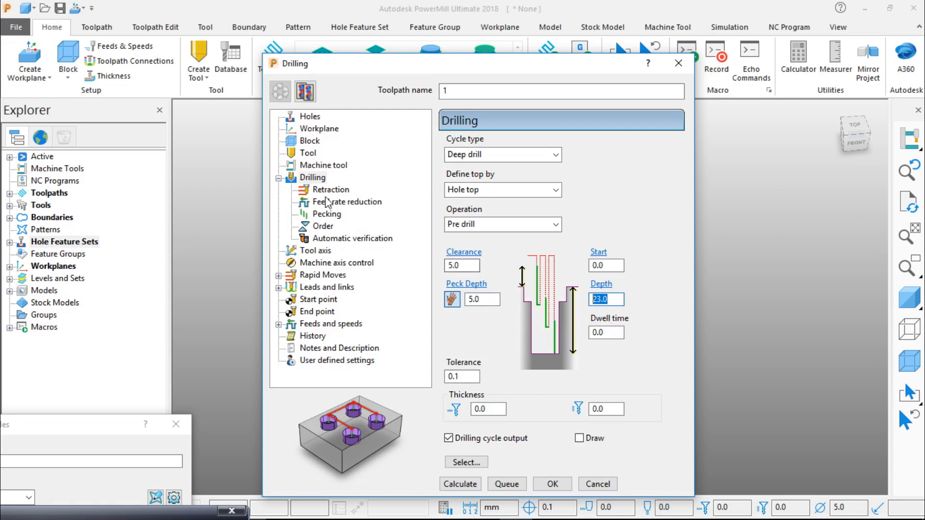
Step: Calculate the drilling toolpath, close its settings and inspect the moves over the holes from an angle
{"action": "left_click", "coordinate": [460, 484]}
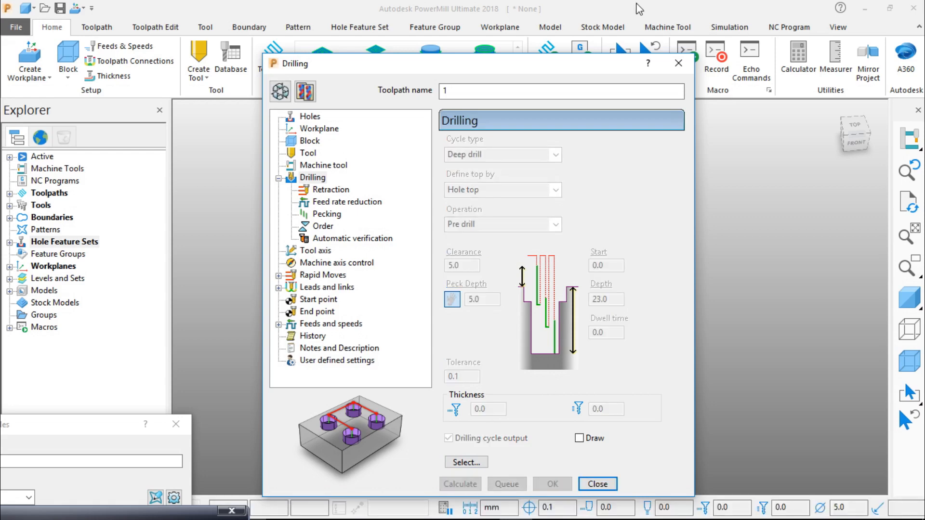
{"action": "left_click", "coordinate": [679, 64]}
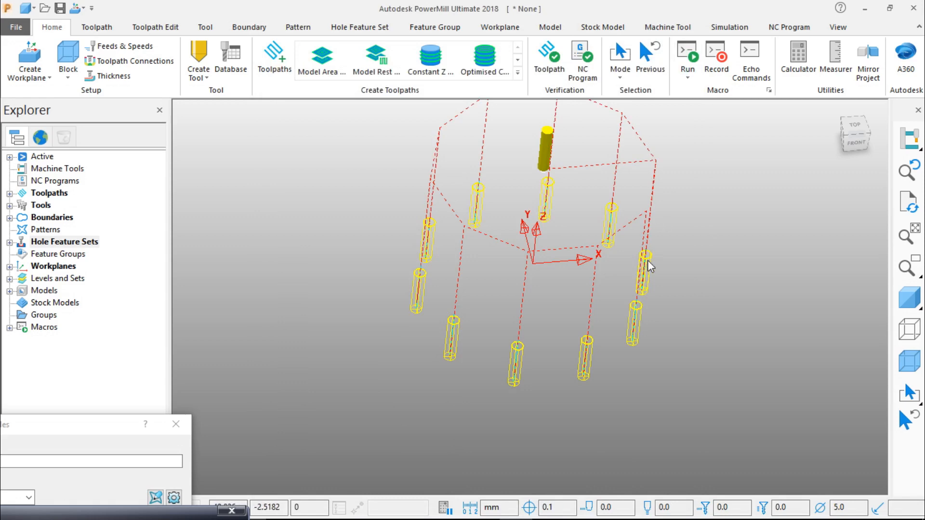
{"action": "middle_click_drag", "start_coordinate": [647, 260], "coordinate": [667, 239]}
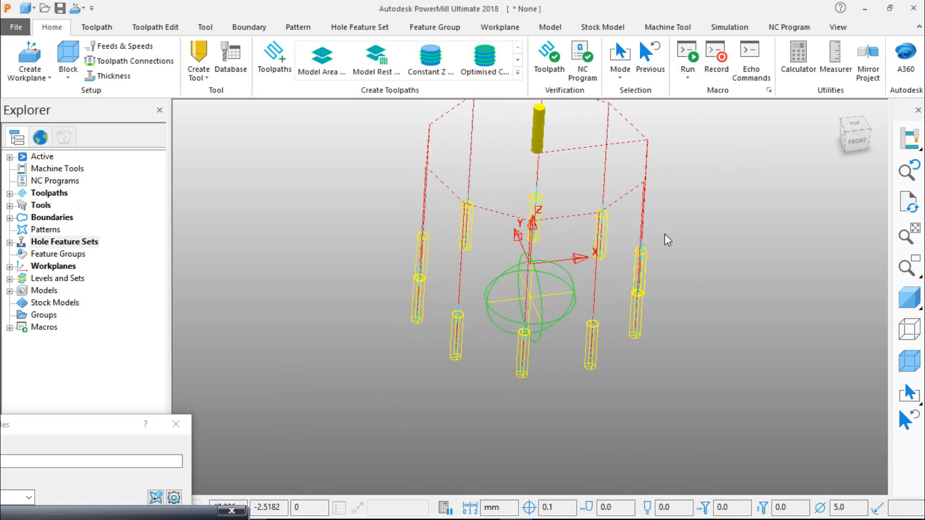
Step: Set the toolpath connections' safe area to workplane 1 with rapid height 10 and plunge height 8, and apply it to the drilling toolpath
{"action": "left_click", "coordinate": [116, 61]}
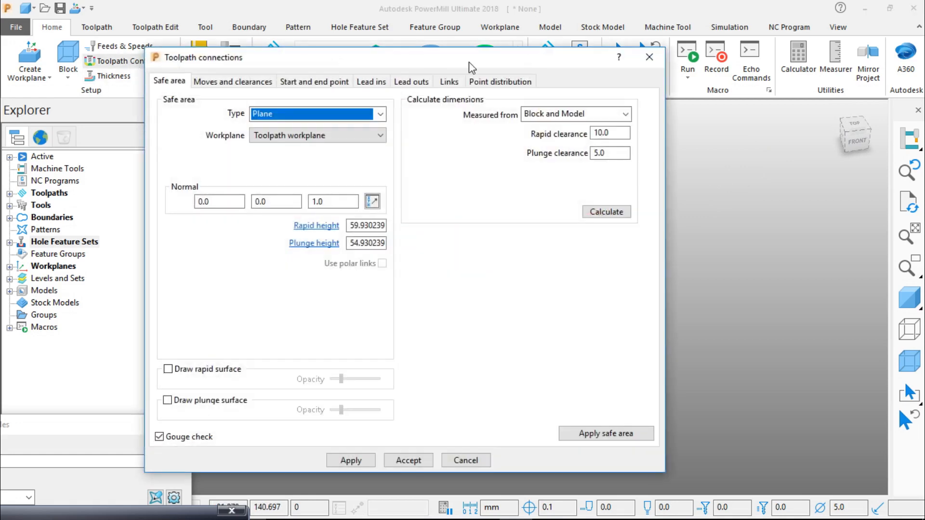
{"action": "left_click", "coordinate": [337, 136]}
{"action": "left_click", "coordinate": [281, 173]}
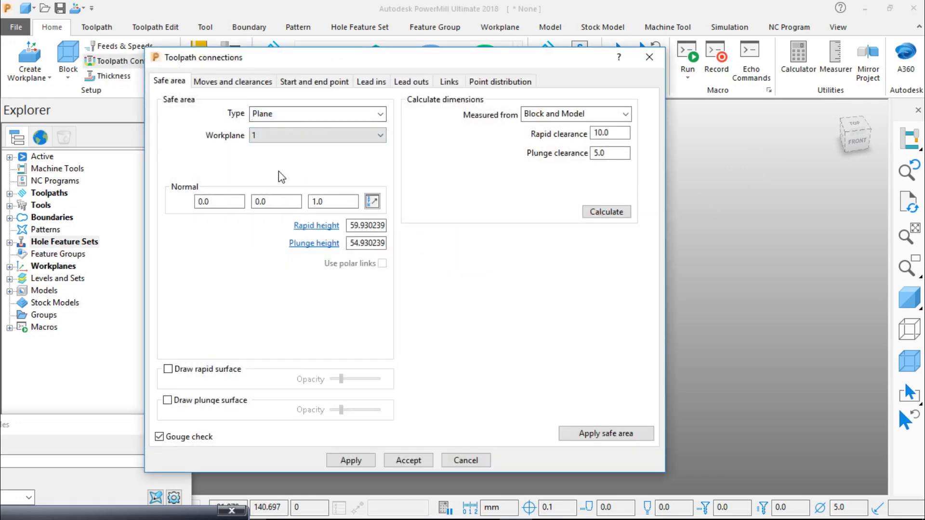
{"action": "double_click", "coordinate": [352, 225]}
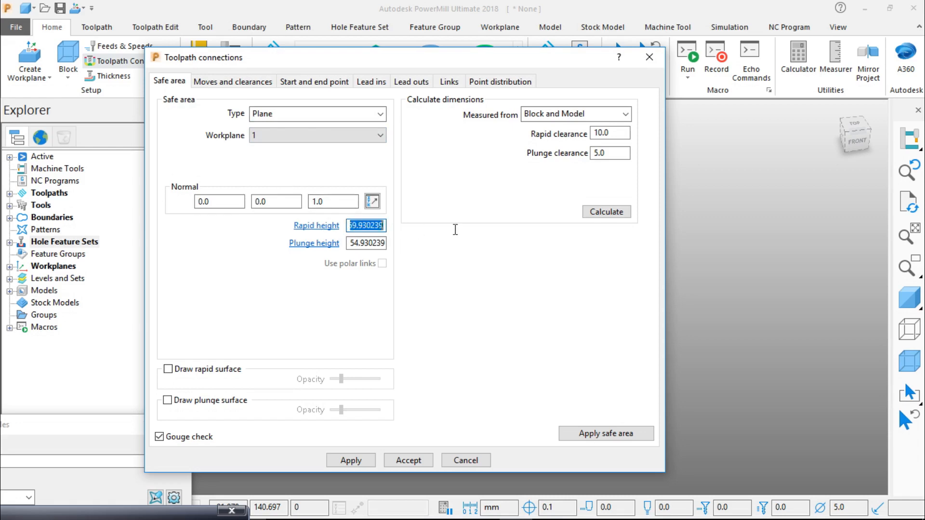
{"action": "type", "text": "10"}
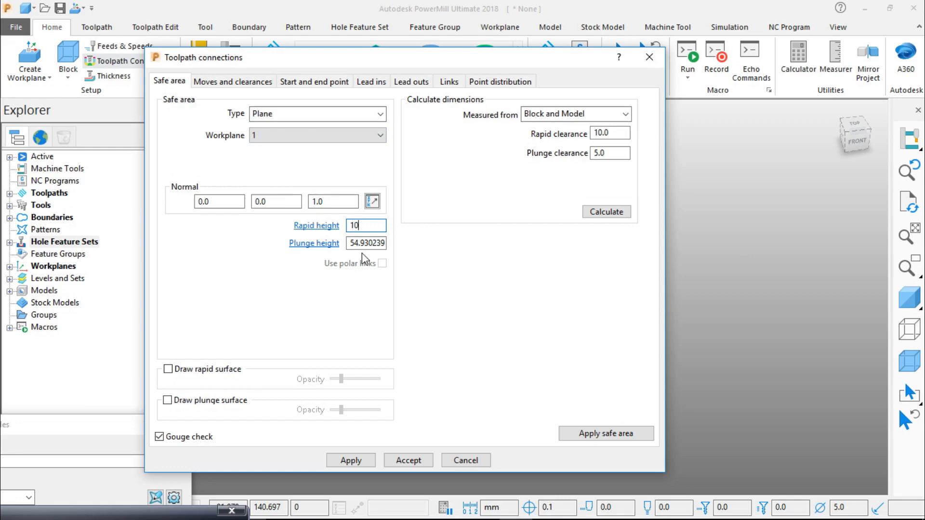
{"action": "key", "text": "Tab"}
{"action": "type", "text": "5"}
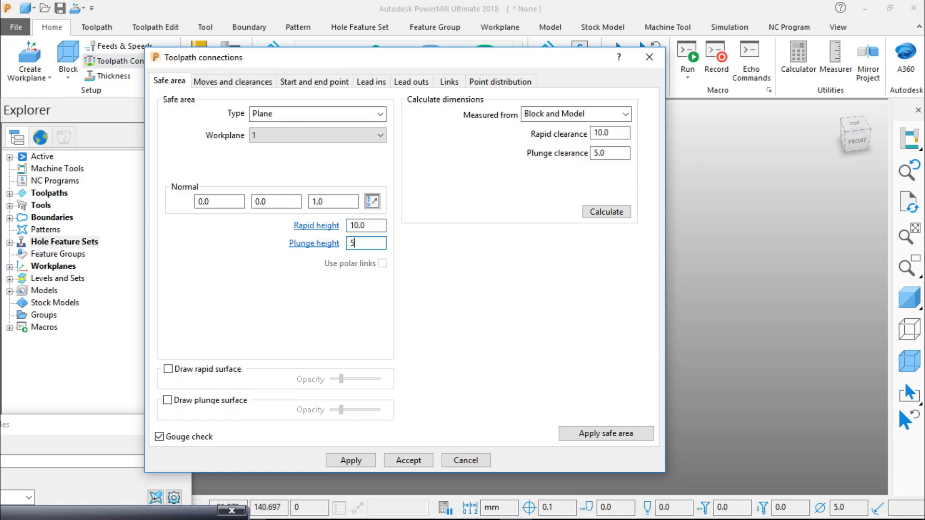
{"action": "key", "text": "BackSpace"}
{"action": "type", "text": "8"}
{"action": "left_click_drag", "start_coordinate": [524, 63], "coordinate": [239, 59]}
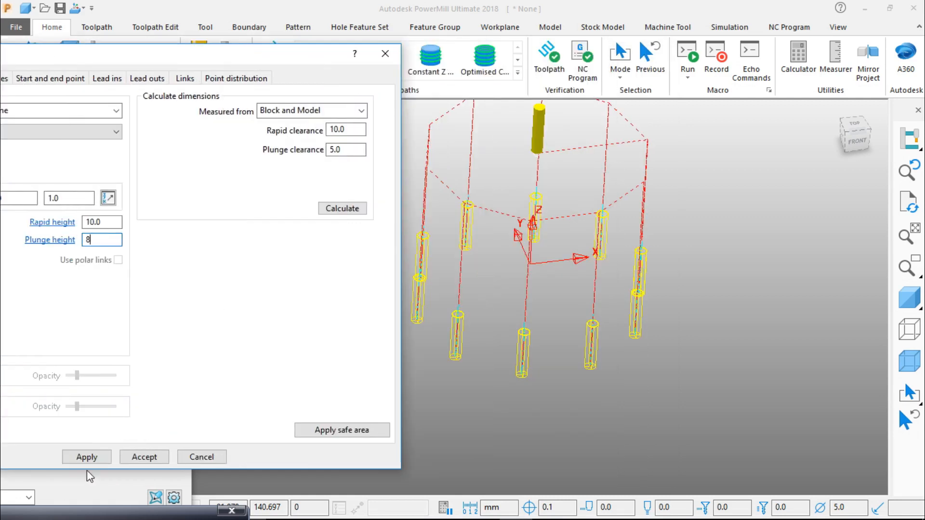
{"action": "left_click", "coordinate": [84, 457]}
{"action": "left_click", "coordinate": [144, 457]}
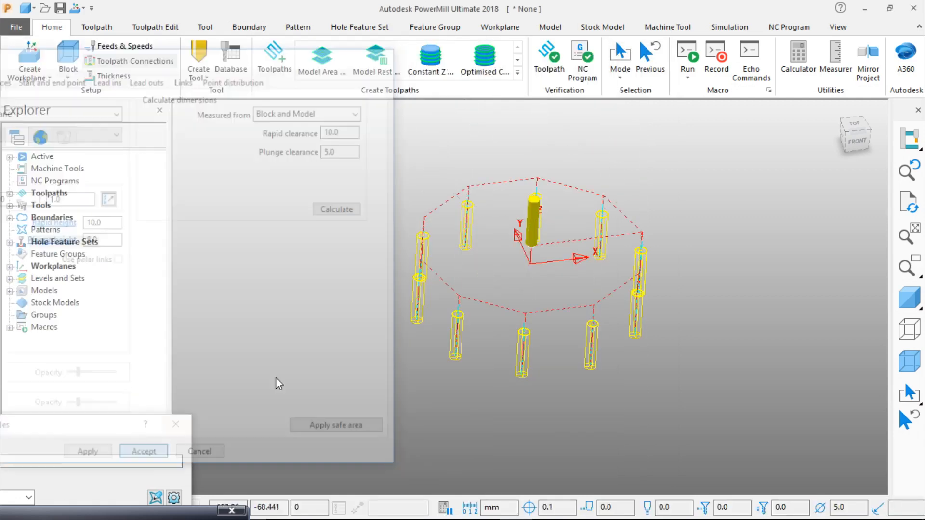
Step: Inspect the shortened drilling moves from an angle and from above, and display the model shaded
{"action": "middle_click_drag", "start_coordinate": [573, 337], "coordinate": [837, 182]}
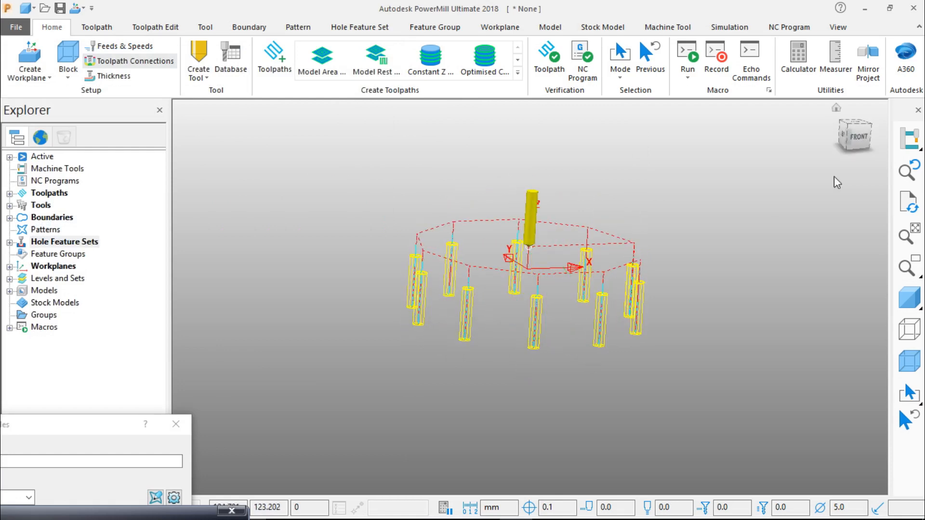
{"action": "left_click", "coordinate": [855, 124]}
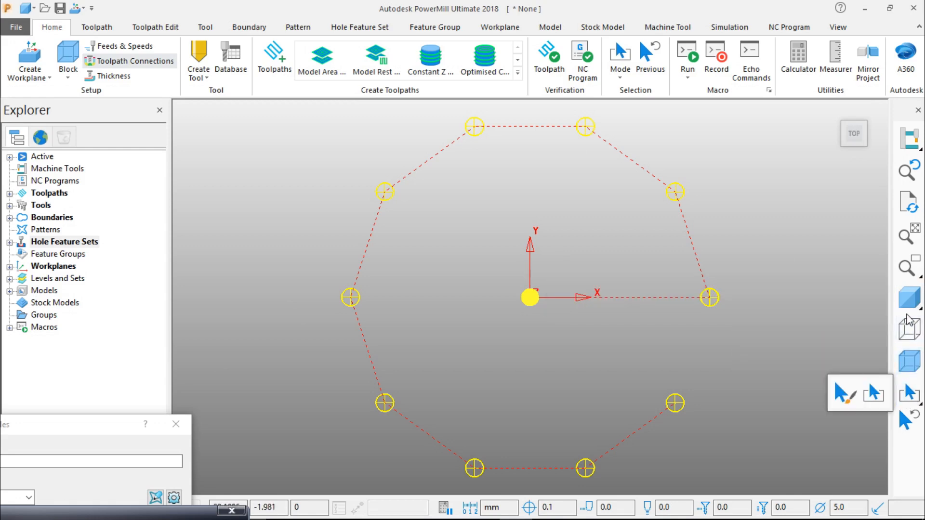
{"action": "left_click", "coordinate": [907, 305]}
{"action": "mouse_move", "coordinate": [907, 306]}
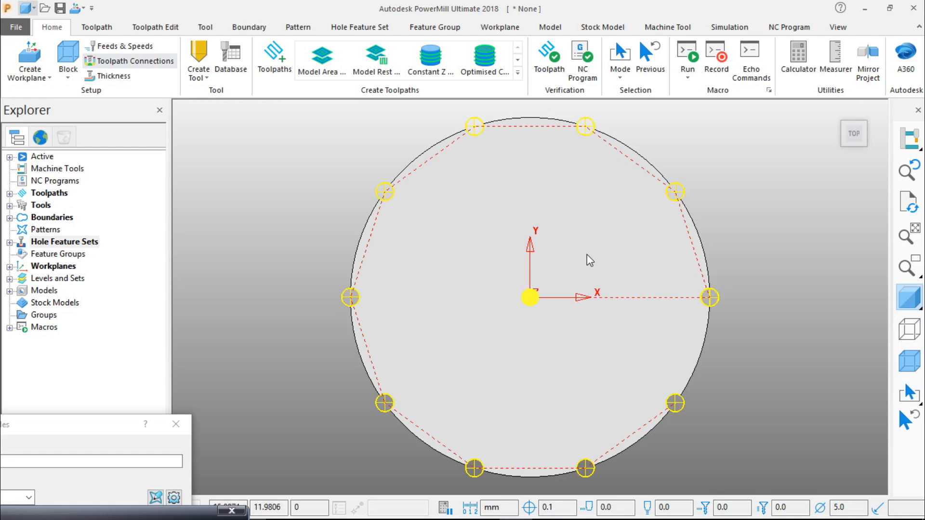
{"action": "left_click", "coordinate": [62, 80]}
{"action": "left_click", "coordinate": [73, 93]}
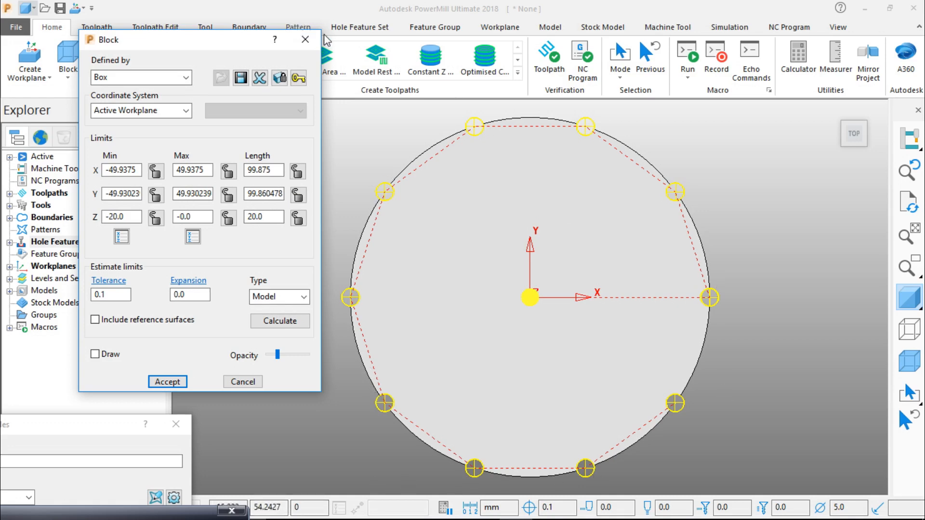
{"action": "left_click", "coordinate": [305, 38]}
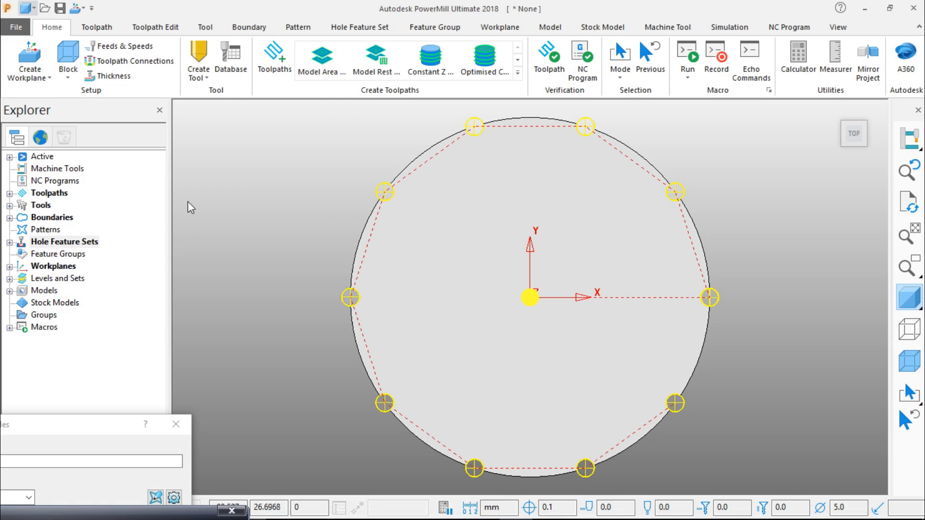
Step: Deactivate drilling toolpath 1
{"action": "left_click", "coordinate": [9, 193]}
{"action": "right_click", "coordinate": [67, 211]}
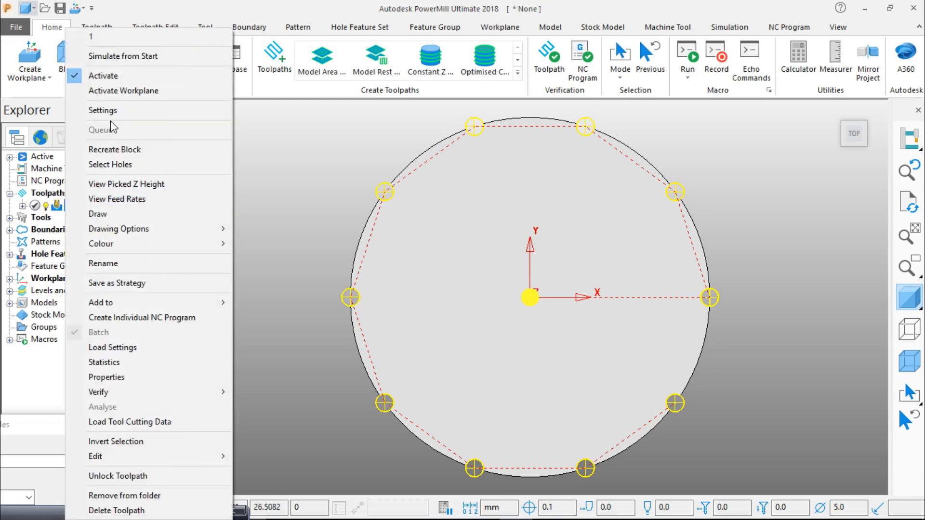
{"action": "left_click", "coordinate": [99, 72]}
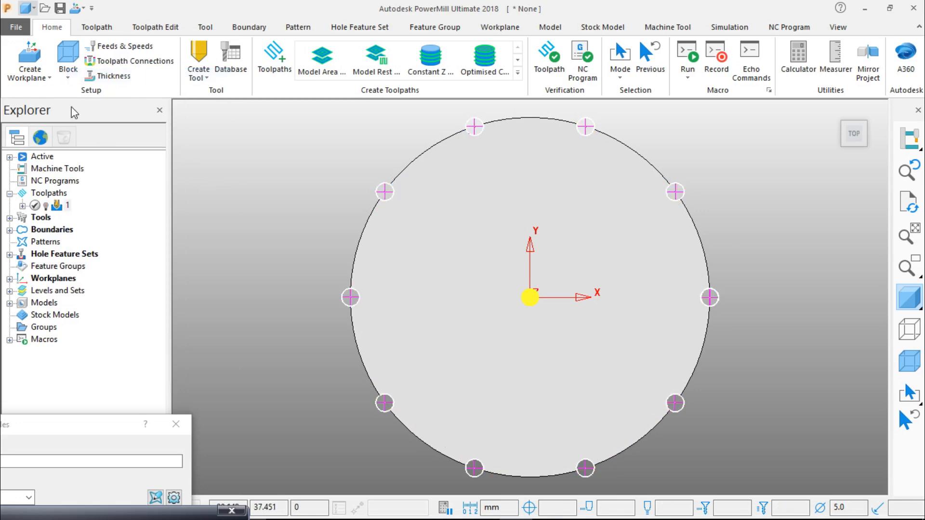
Step: Lock the block's minimum and maximum Z limits, define it as a cylinder, calculate it from the model and display it
{"action": "left_click", "coordinate": [68, 75]}
{"action": "left_click", "coordinate": [94, 97]}
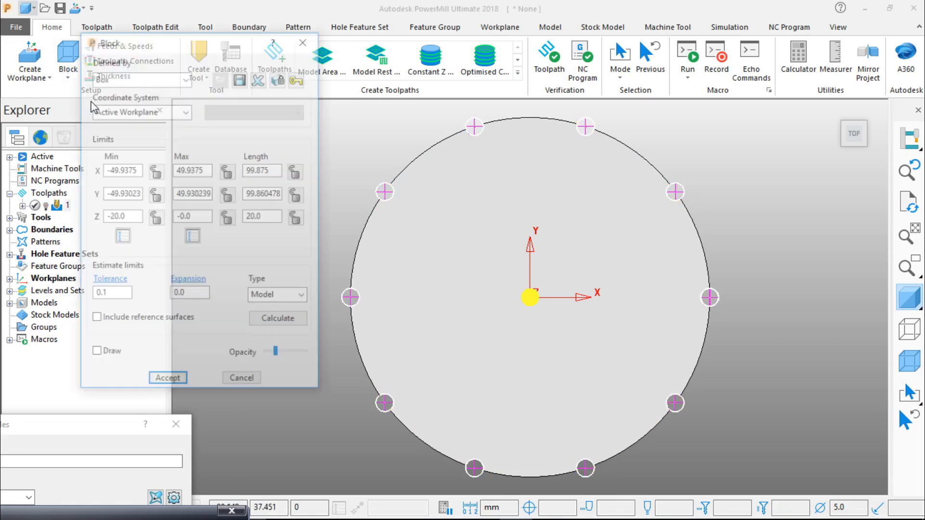
{"action": "left_click", "coordinate": [155, 218]}
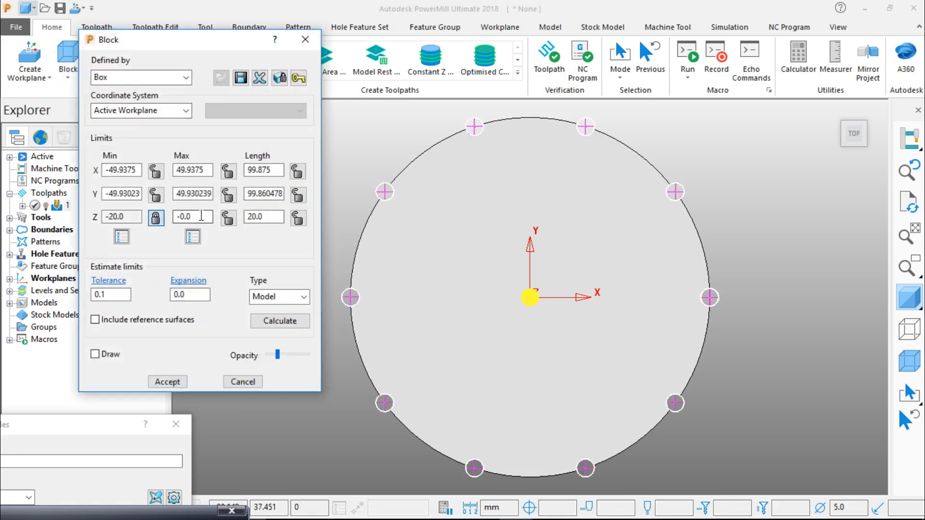
{"action": "left_click", "coordinate": [228, 218]}
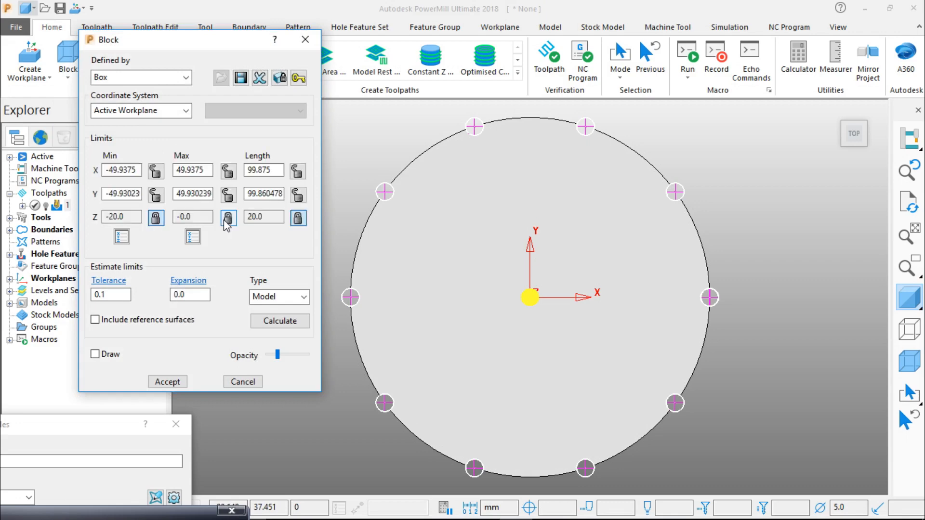
{"action": "left_click", "coordinate": [172, 78]}
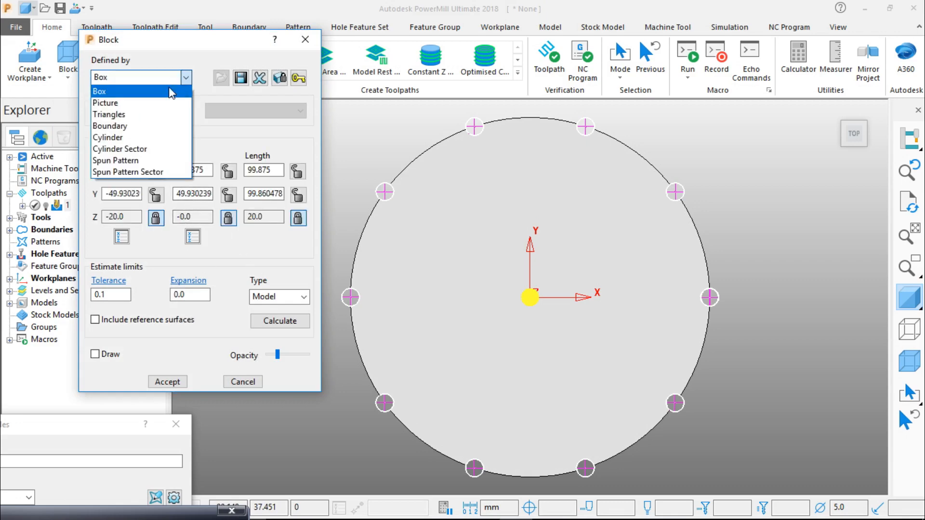
{"action": "left_click", "coordinate": [150, 139]}
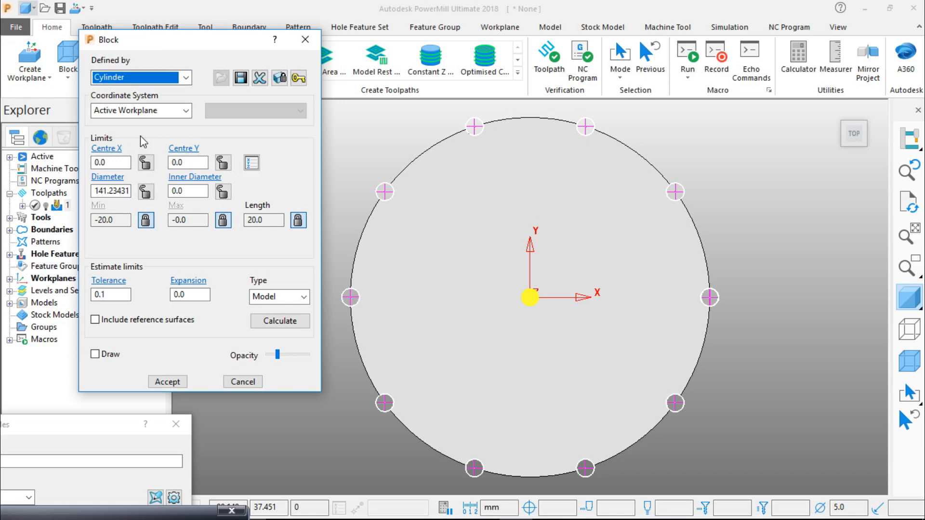
{"action": "left_click", "coordinate": [246, 220]}
{"action": "left_click", "coordinate": [273, 321]}
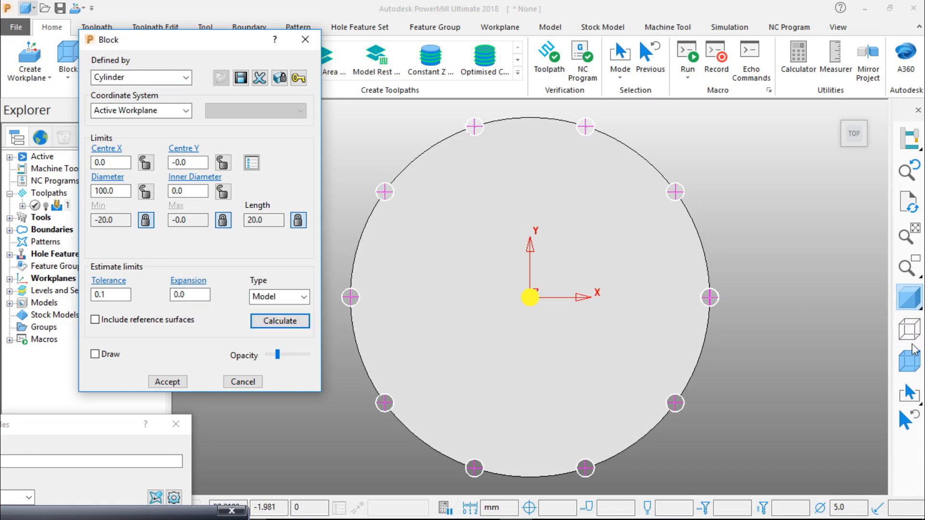
{"action": "left_click", "coordinate": [910, 363]}
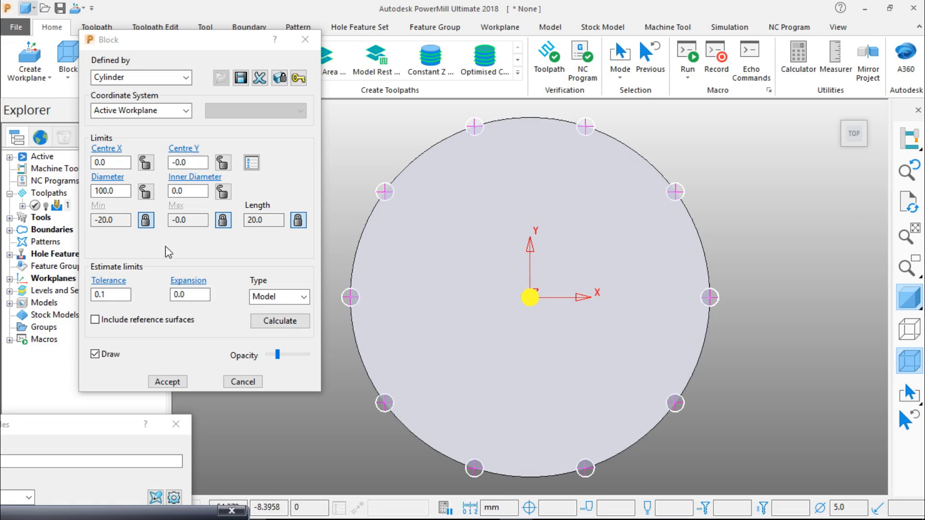
Step: Set the cylindrical block's expansion to 5, recalculate it and accept the block
{"action": "left_click", "coordinate": [196, 295]}
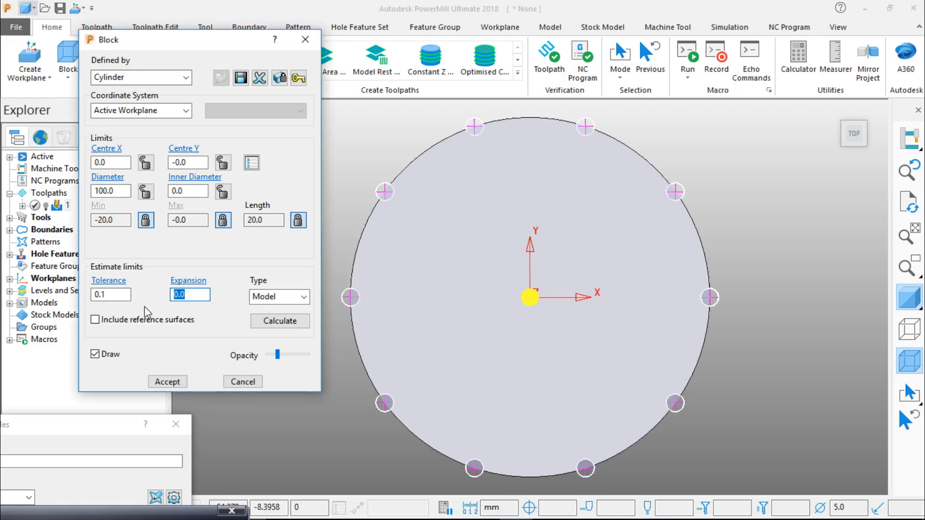
{"action": "type", "text": "5"}
{"action": "left_click", "coordinate": [268, 322]}
{"action": "left_click", "coordinate": [268, 322]}
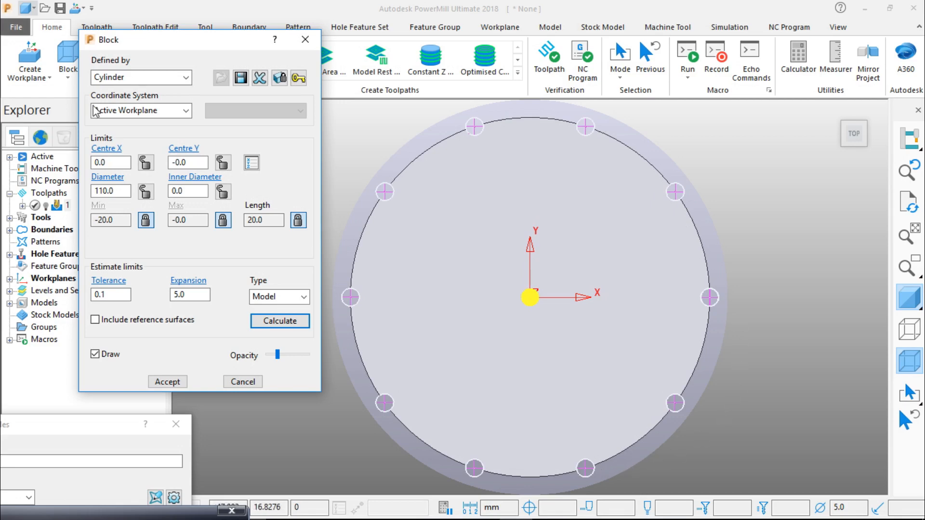
{"action": "left_click_drag", "start_coordinate": [122, 191], "coordinate": [76, 188]}
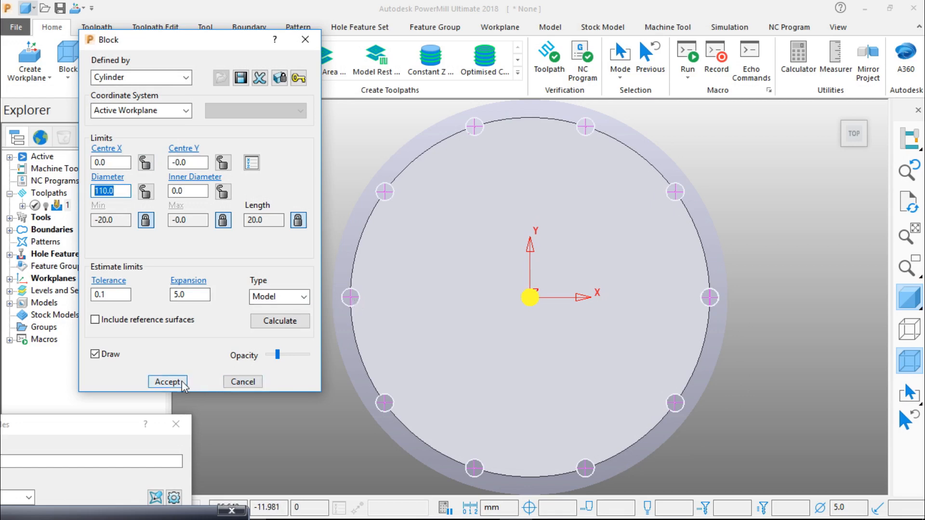
{"action": "left_click", "coordinate": [167, 381]}
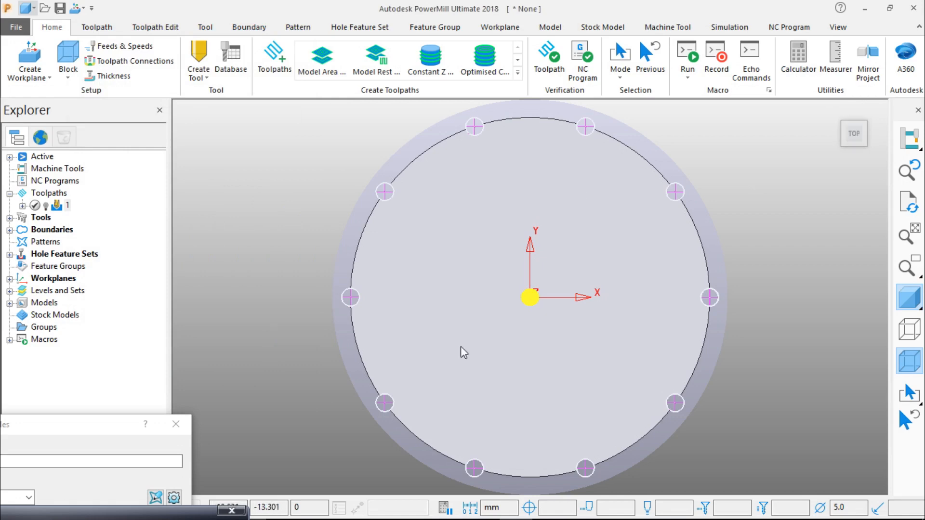
Step: Increase the cylindrical block's expansion to 10, recalculate it and accept the block
{"action": "left_click", "coordinate": [70, 79]}
{"action": "left_click", "coordinate": [89, 103]}
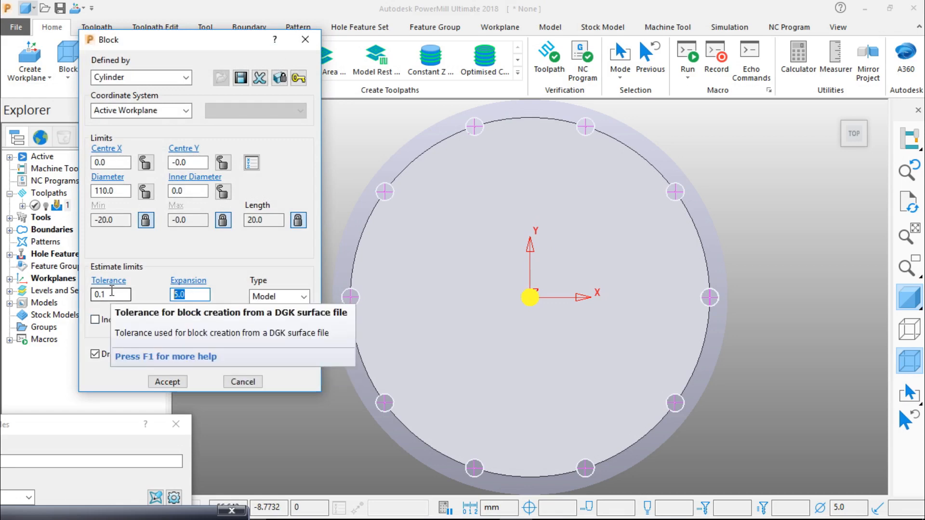
{"action": "type", "text": "10"}
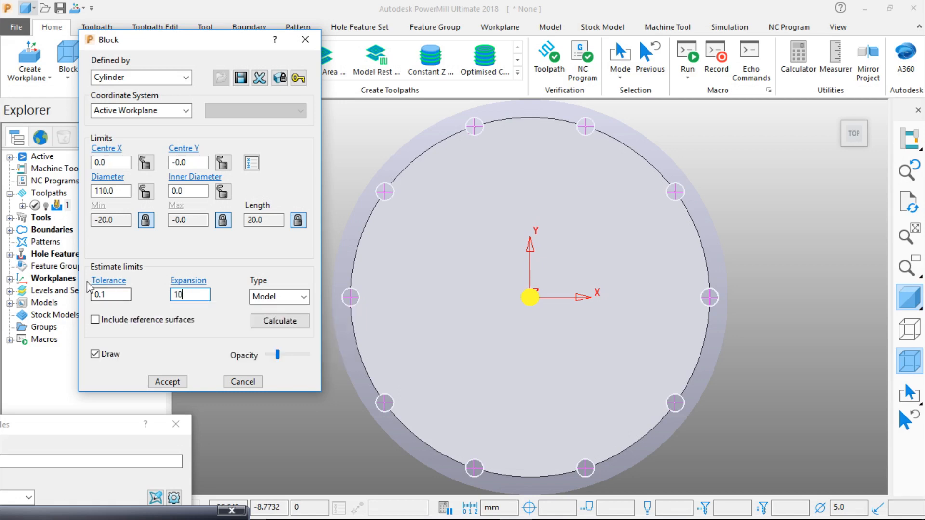
{"action": "left_click", "coordinate": [282, 322]}
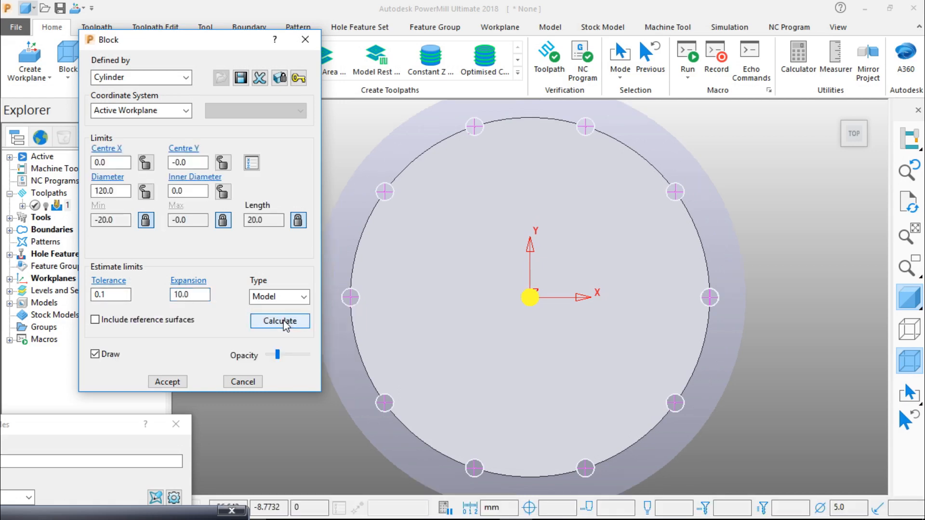
{"action": "left_click", "coordinate": [166, 379]}
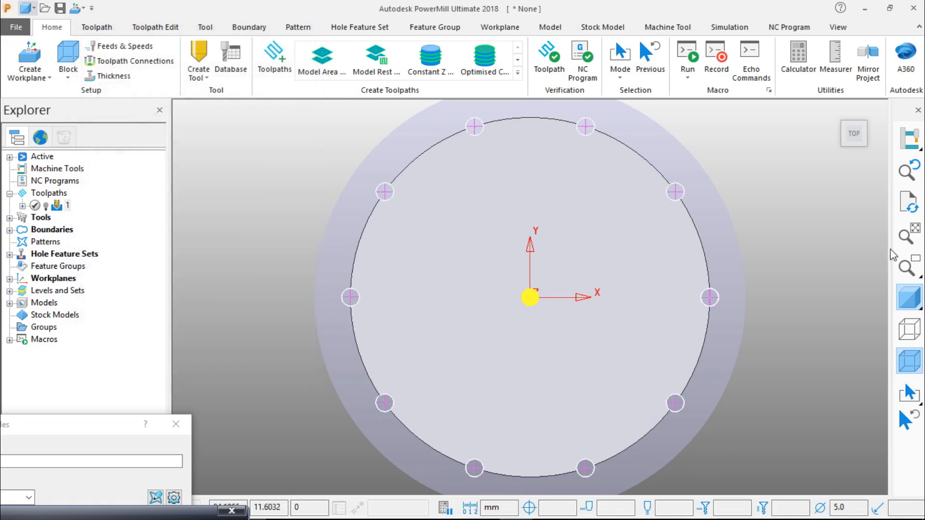
Step: Start a new Constant Z finishing toolpath and move its settings clear of the model
{"action": "left_click", "coordinate": [848, 137]}
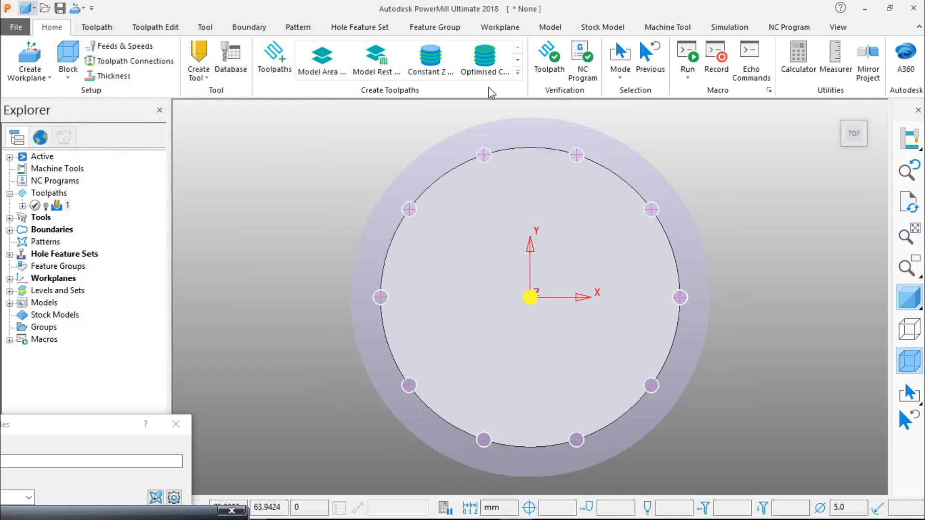
{"action": "left_click", "coordinate": [447, 69]}
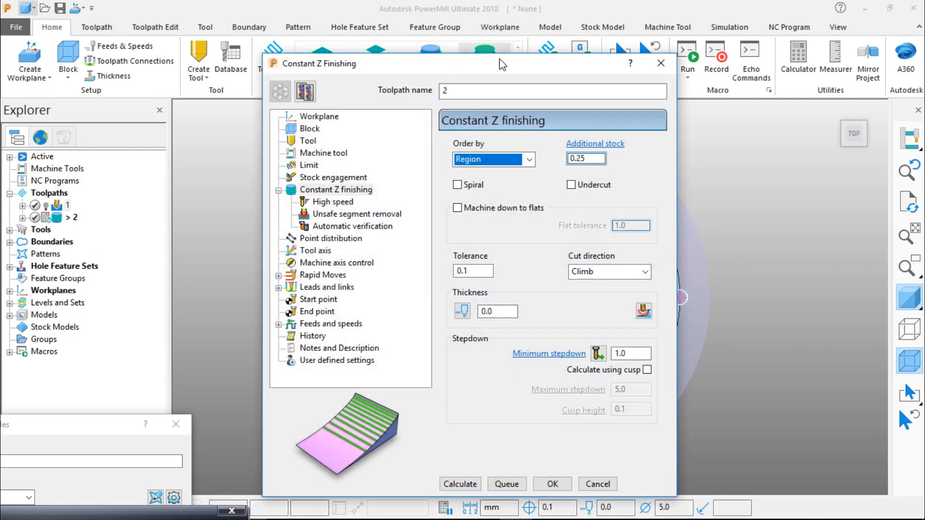
{"action": "left_click_drag", "start_coordinate": [498, 68], "coordinate": [218, 466]}
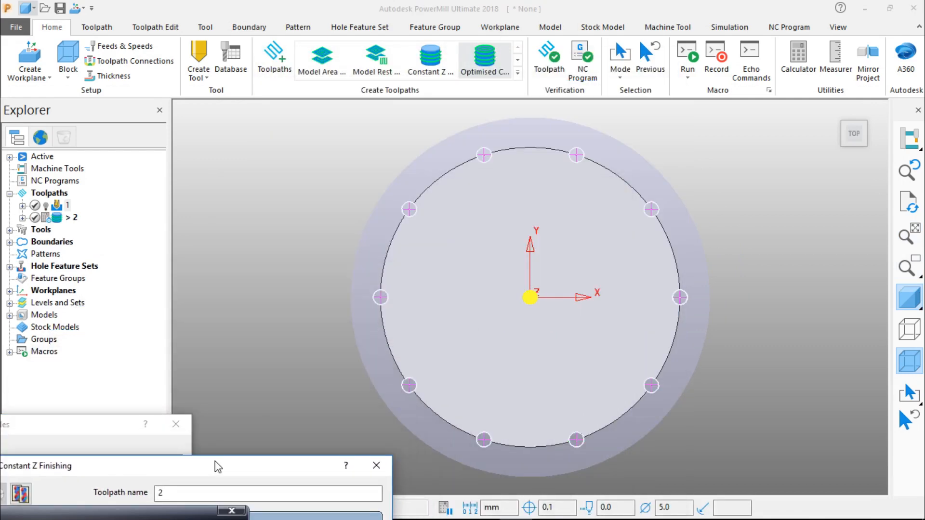
Step: Set the cylindrical block's expansion to 0.0 and recalculate the block for the finishing toolpath
{"action": "left_click", "coordinate": [68, 76]}
{"action": "left_click", "coordinate": [97, 100]}
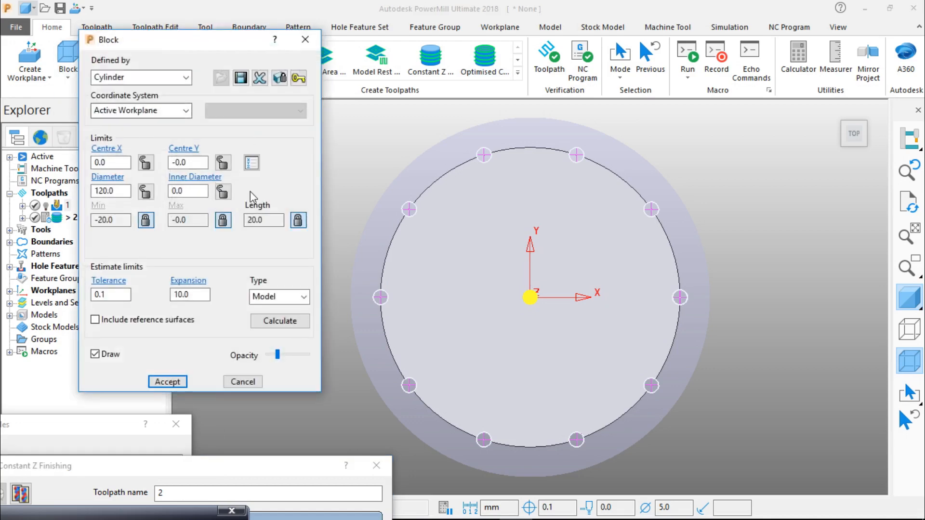
{"action": "double_click", "coordinate": [190, 295]}
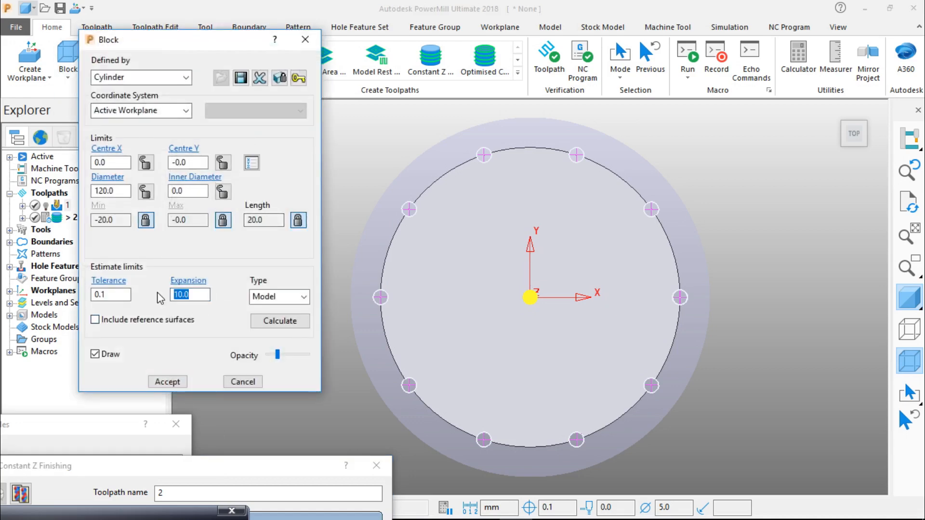
{"action": "type", "text": "0.0"}
{"action": "left_click", "coordinate": [283, 323]}
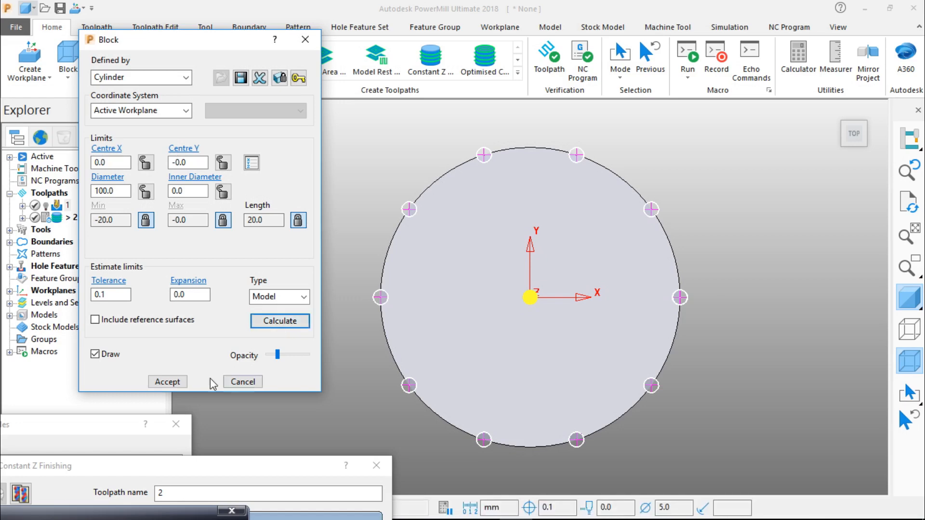
Step: Accept the block, then create and calculate a Block boundary from the cylindrical block
{"action": "left_click", "coordinate": [185, 381]}
{"action": "right_click", "coordinate": [212, 204]}
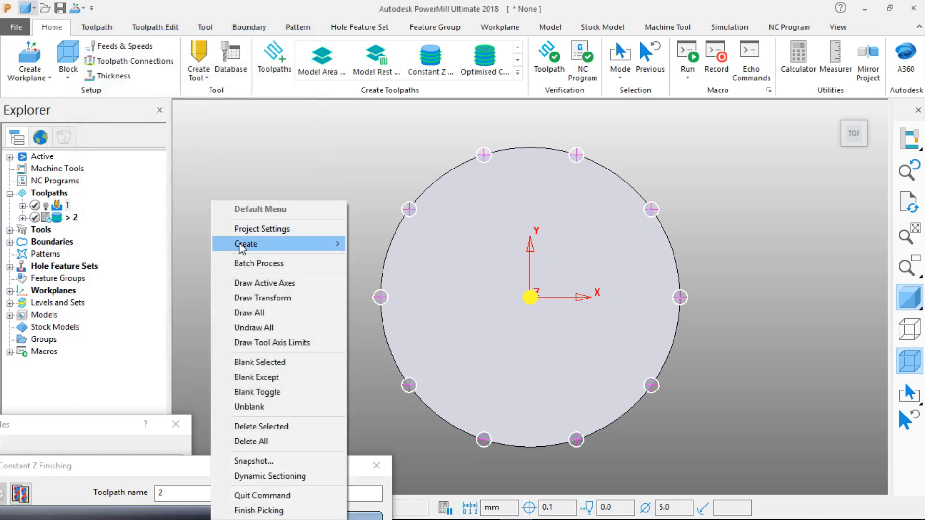
{"action": "mouse_move", "coordinate": [284, 245]}
{"action": "mouse_move", "coordinate": [415, 281]}
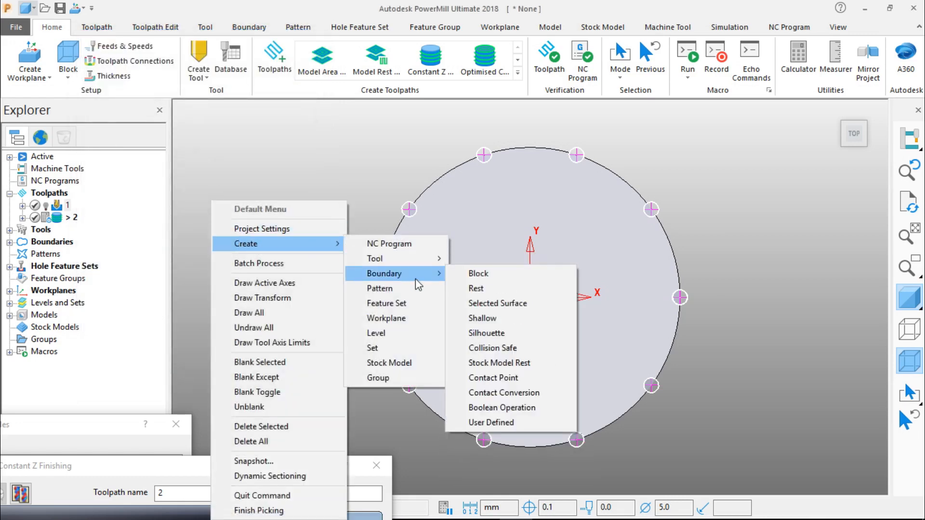
{"action": "left_click", "coordinate": [477, 276]}
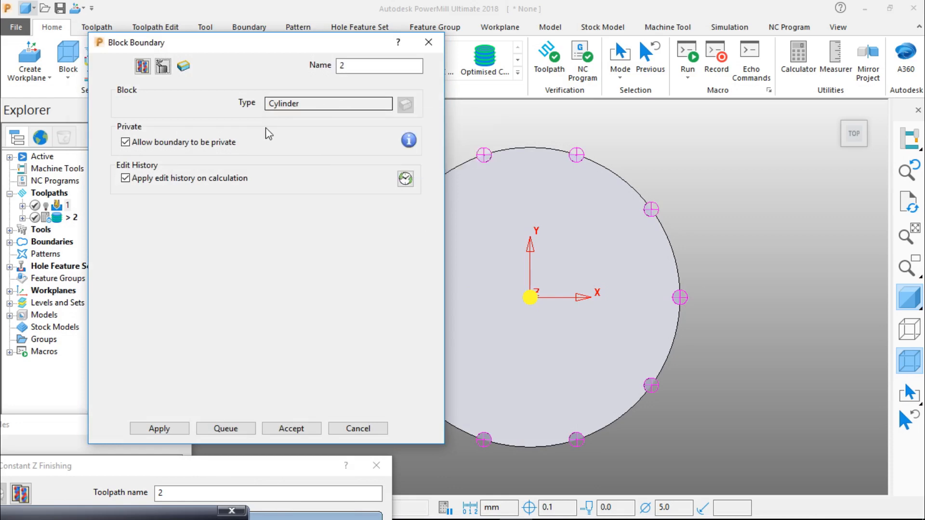
{"action": "left_click", "coordinate": [176, 429]}
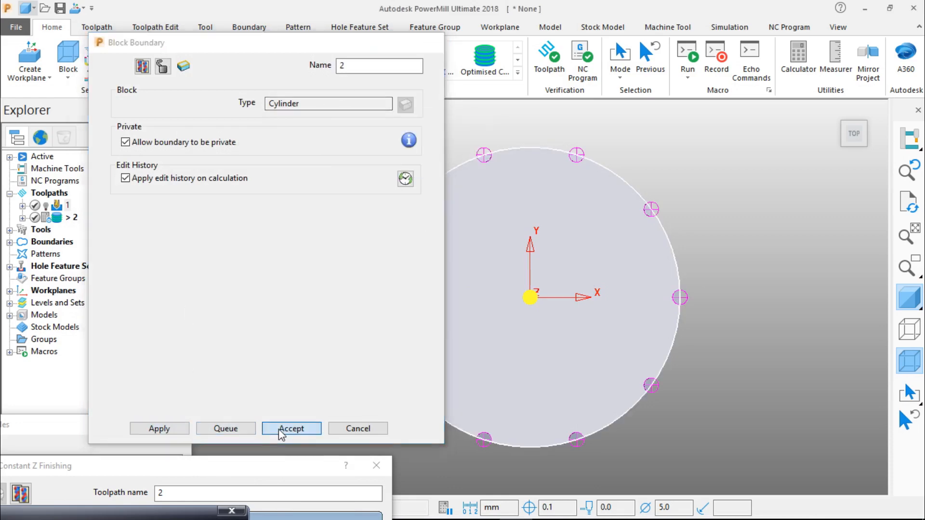
{"action": "left_click", "coordinate": [281, 428]}
Step: Create a best-fit upper plane for the model
{"action": "middle_click_drag", "start_coordinate": [560, 279], "coordinate": [573, 225]}
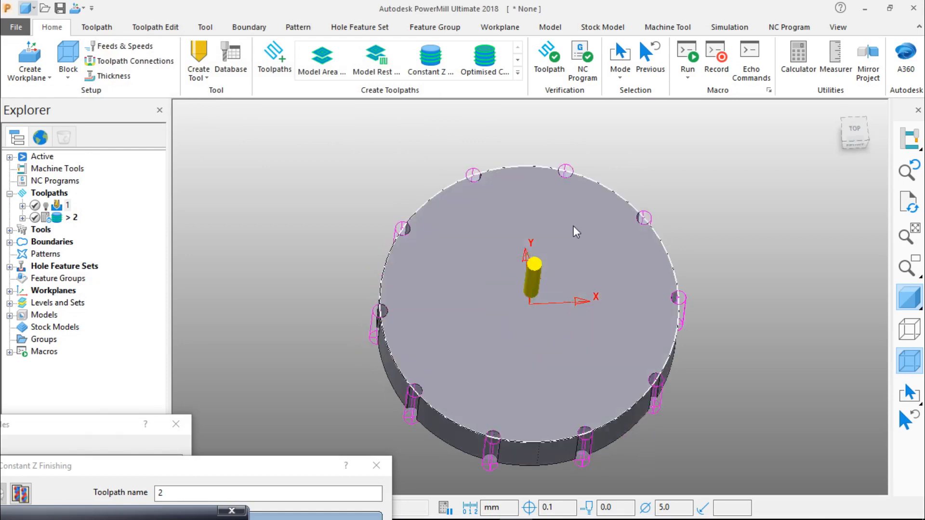
{"action": "right_click", "coordinate": [46, 315]}
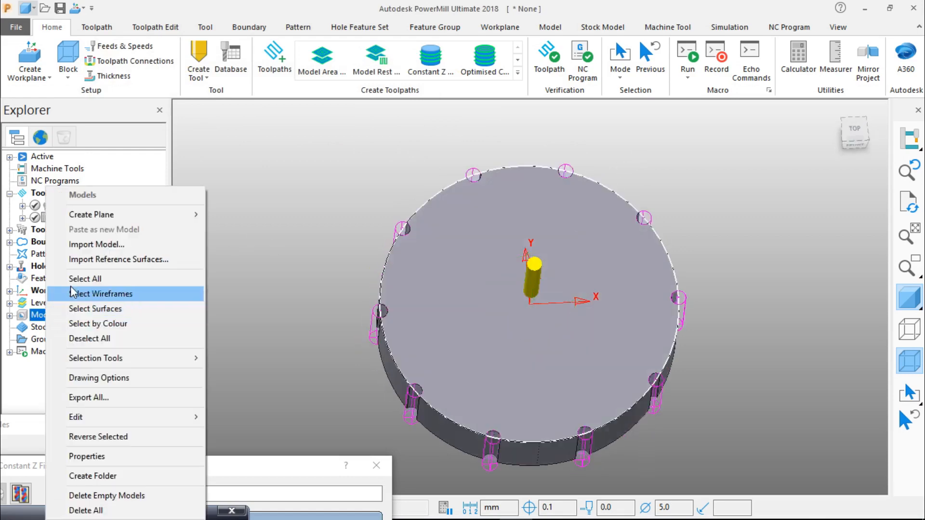
{"action": "mouse_move", "coordinate": [110, 217]}
{"action": "mouse_move", "coordinate": [245, 230]}
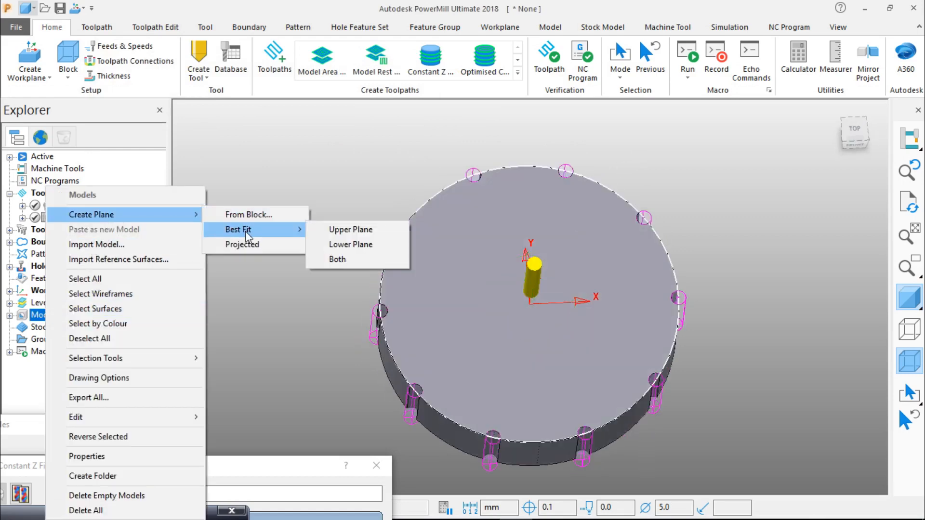
{"action": "left_click", "coordinate": [367, 230]}
{"action": "scroll", "coordinate": [418, 330], "scroll_direction": "up", "scroll_amount": 5}
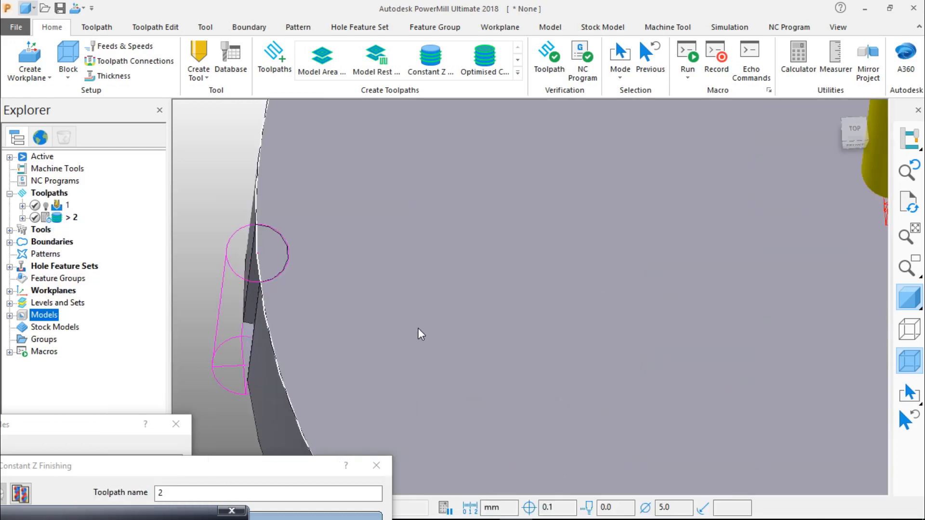
{"action": "scroll", "coordinate": [418, 329], "scroll_direction": "down", "scroll_amount": 6}
{"action": "left_click", "coordinate": [853, 131]}
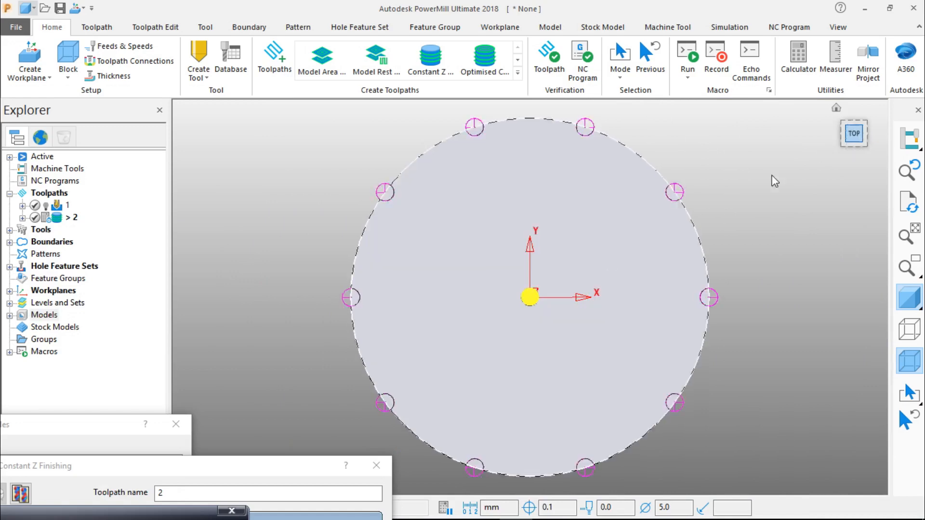
Step: Bring the Constant Z Finishing settings back into view and close the other leftover dialog
{"action": "left_click_drag", "start_coordinate": [271, 467], "coordinate": [451, 361]}
{"action": "left_click_drag", "start_coordinate": [119, 420], "coordinate": [312, 93]}
{"action": "left_click", "coordinate": [364, 93]}
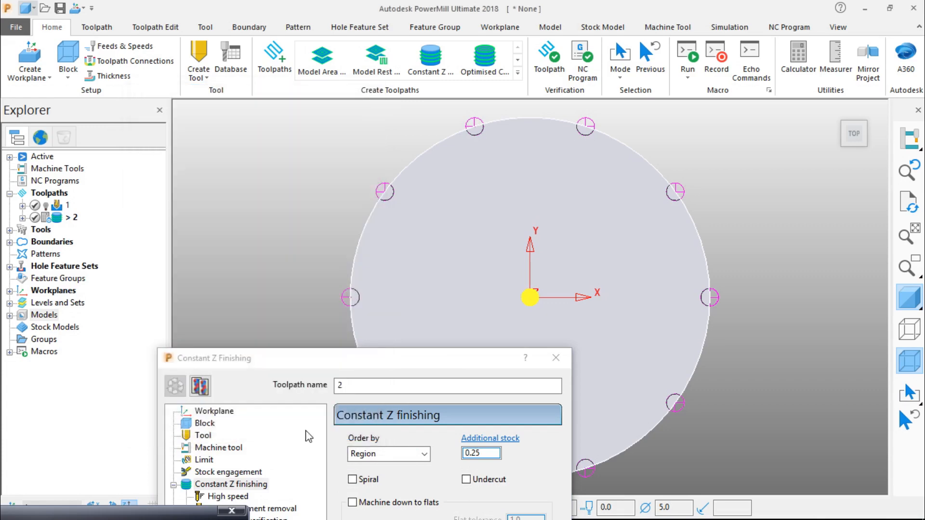
Step: Set the cylindrical block's expansion to 10, recalculate it and accept the block
{"action": "left_click", "coordinate": [68, 77]}
{"action": "left_click", "coordinate": [97, 97]}
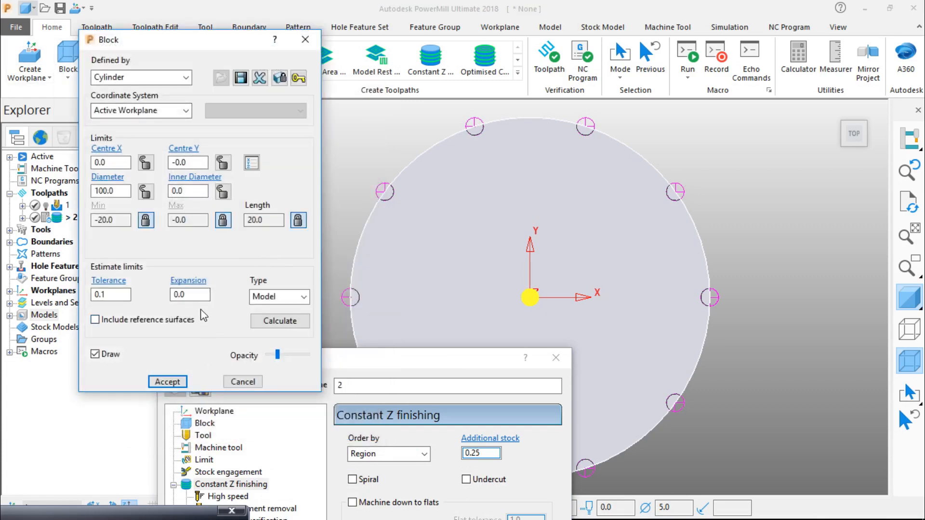
{"action": "left_click_drag", "start_coordinate": [187, 295], "coordinate": [149, 284]}
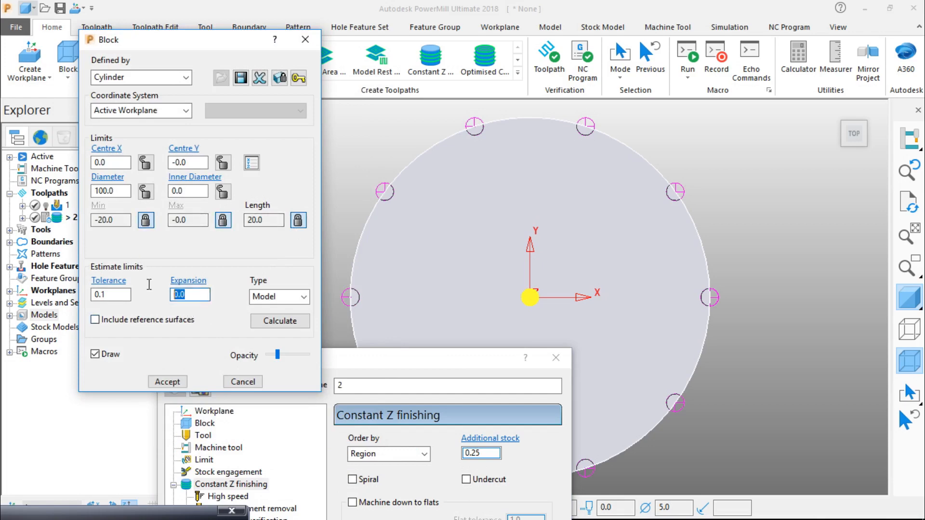
{"action": "type", "text": "10"}
{"action": "left_click", "coordinate": [280, 321]}
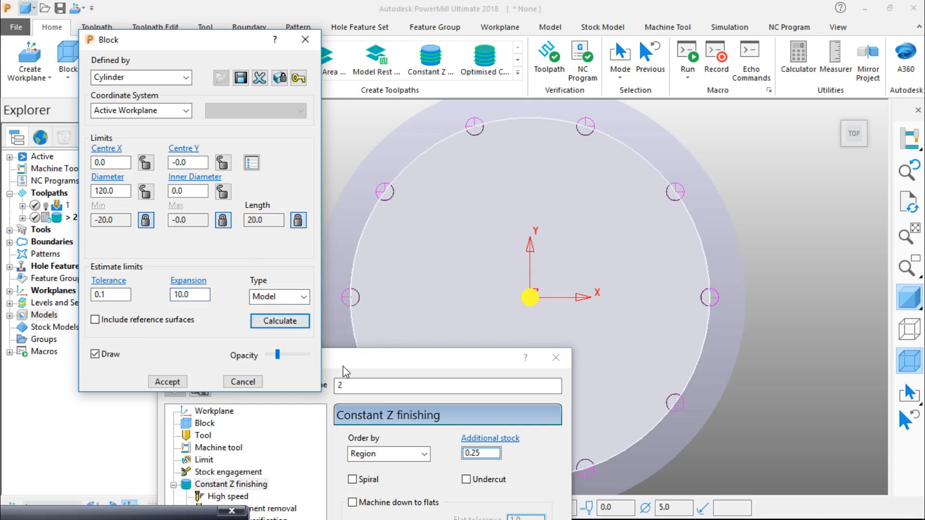
{"action": "left_click", "coordinate": [168, 381]}
Step: Create an end mill with a diameter of 16 for the Constant Z finishing toolpath and name it "16 em"
{"action": "left_click_drag", "start_coordinate": [333, 359], "coordinate": [249, 65]}
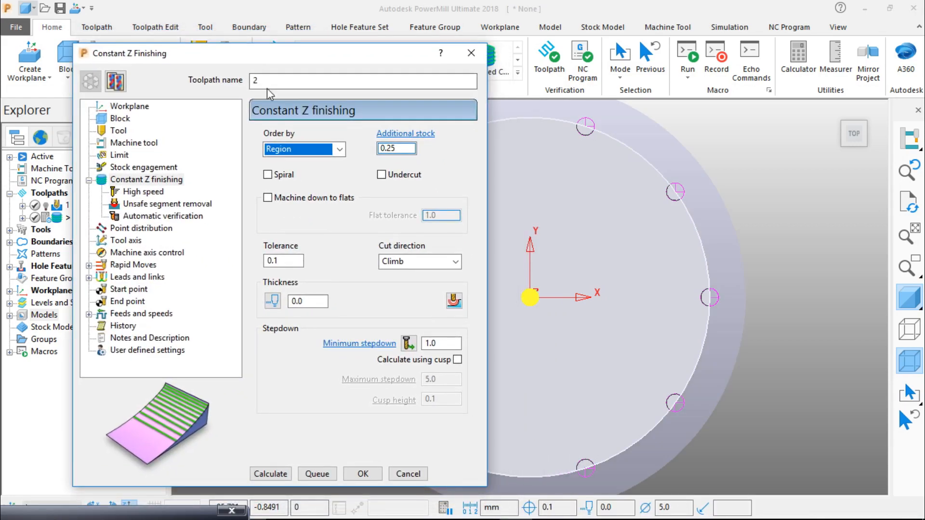
{"action": "left_click", "coordinate": [140, 108]}
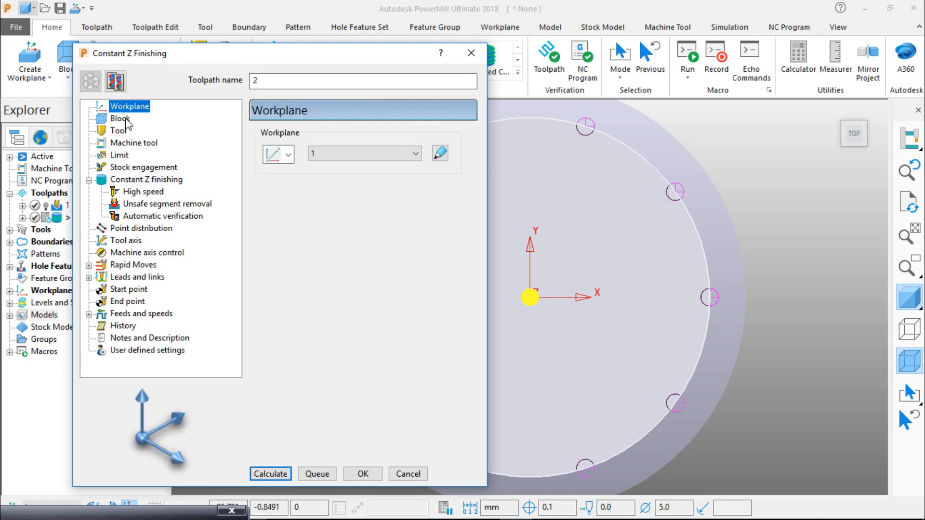
{"action": "left_click", "coordinate": [124, 118]}
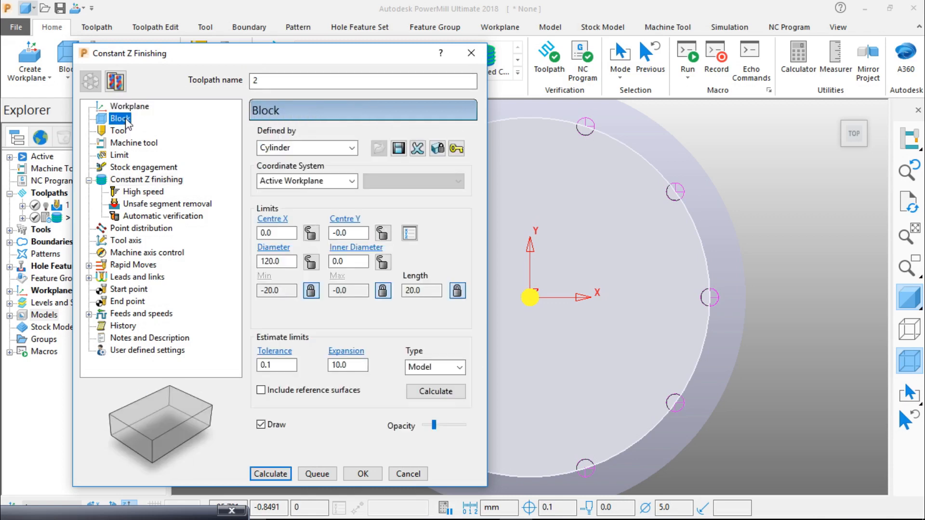
{"action": "left_click", "coordinate": [119, 131]}
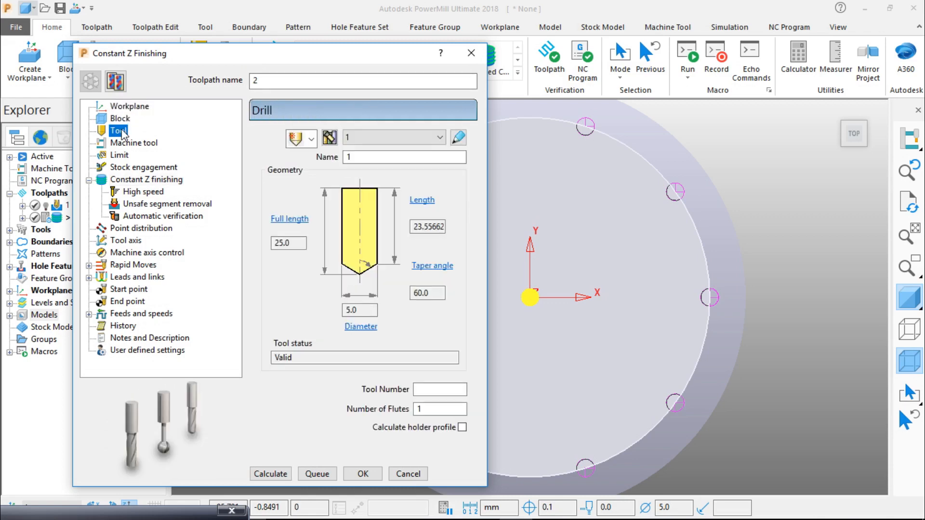
{"action": "left_click", "coordinate": [303, 139]}
{"action": "left_click", "coordinate": [295, 155]}
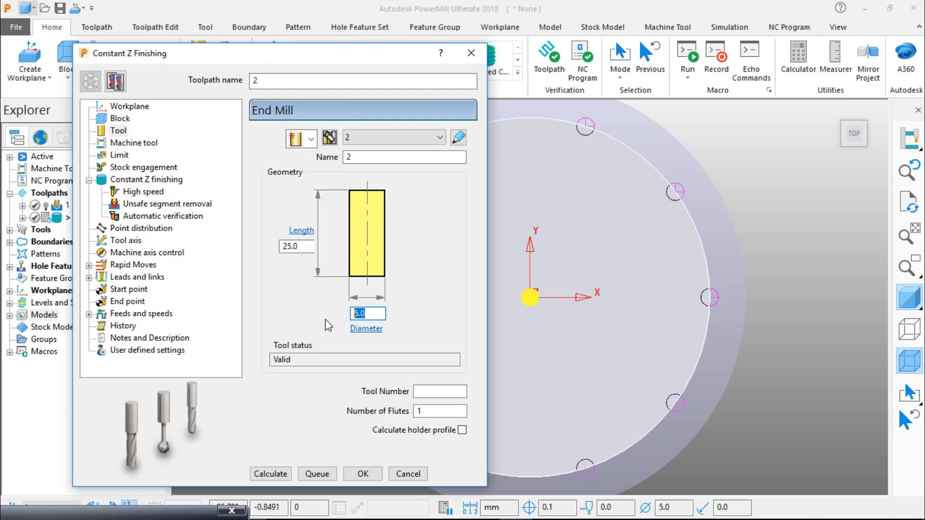
{"action": "type", "text": "16"}
{"action": "left_click", "coordinate": [377, 158]}
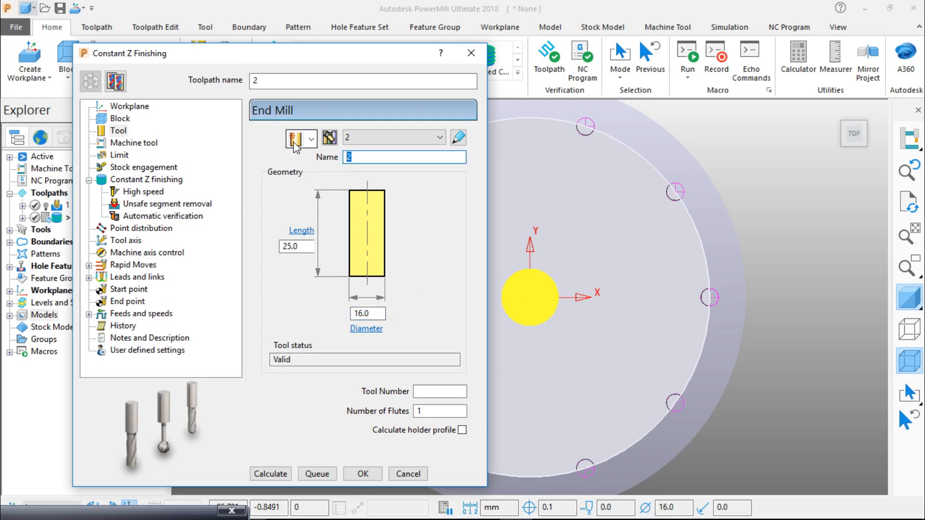
{"action": "type", "text": "16 em"}
Step: Clear the boundary selection from the limits of the Constant Z finishing toolpath
{"action": "left_click", "coordinate": [127, 145]}
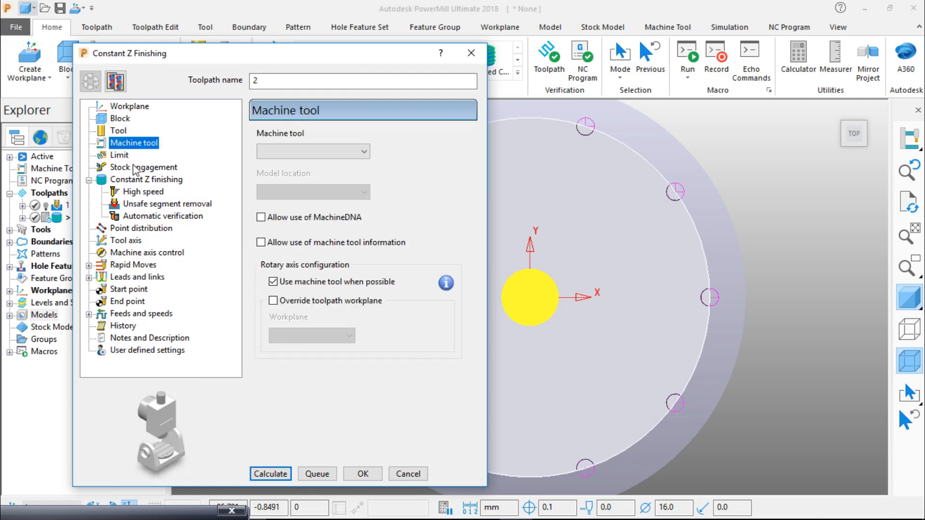
{"action": "left_click", "coordinate": [126, 167]}
{"action": "left_click", "coordinate": [120, 155]}
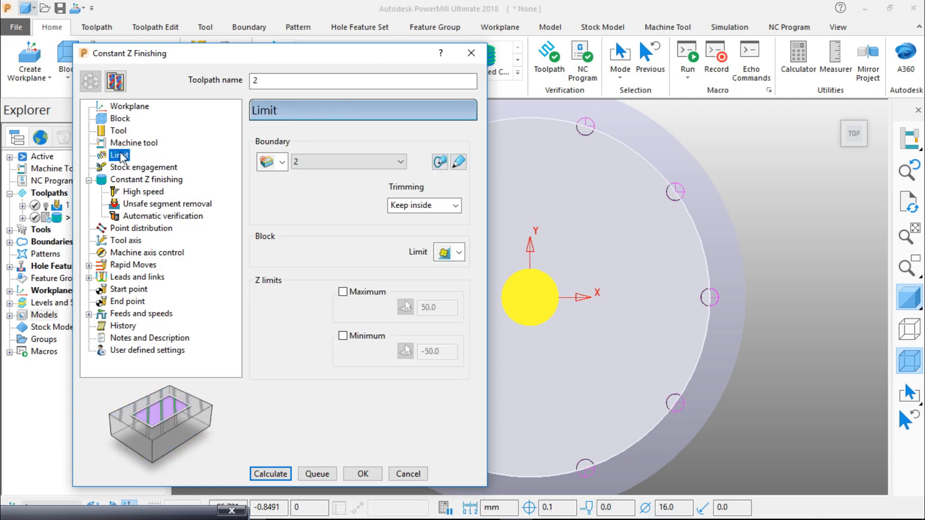
{"action": "left_click", "coordinate": [128, 144]}
{"action": "left_click", "coordinate": [124, 155]}
{"action": "left_click", "coordinate": [380, 161]}
{"action": "left_click", "coordinate": [345, 176]}
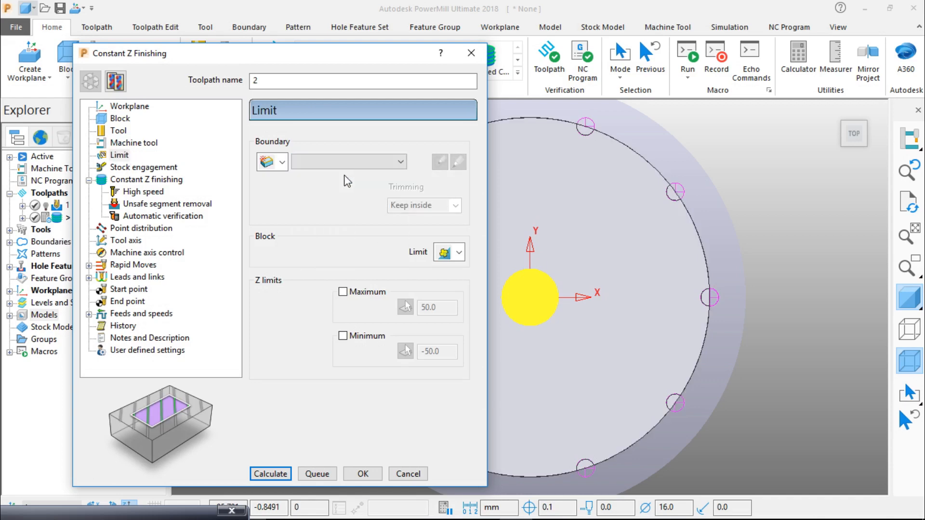
Step: Set the cut direction of the Constant Z finishing toolpath to Any
{"action": "left_click", "coordinate": [173, 168]}
{"action": "left_click", "coordinate": [157, 180]}
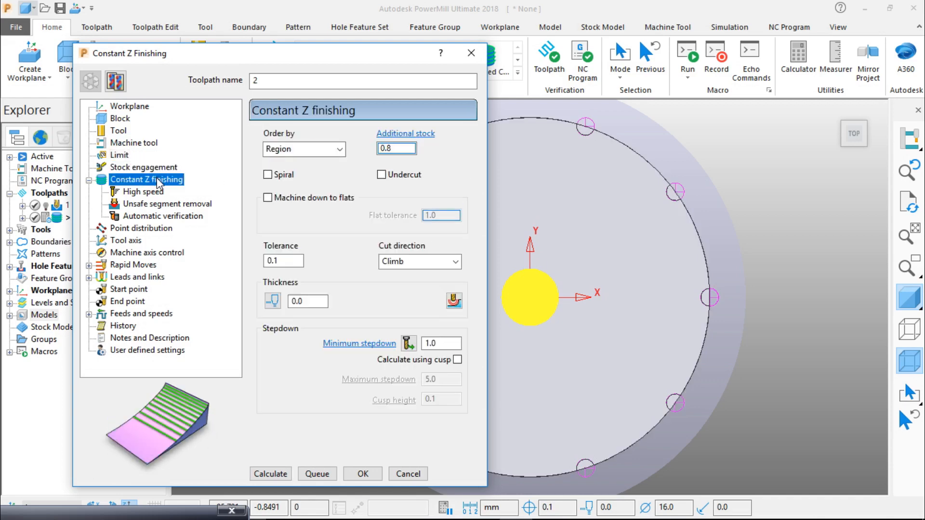
{"action": "left_click", "coordinate": [421, 262]}
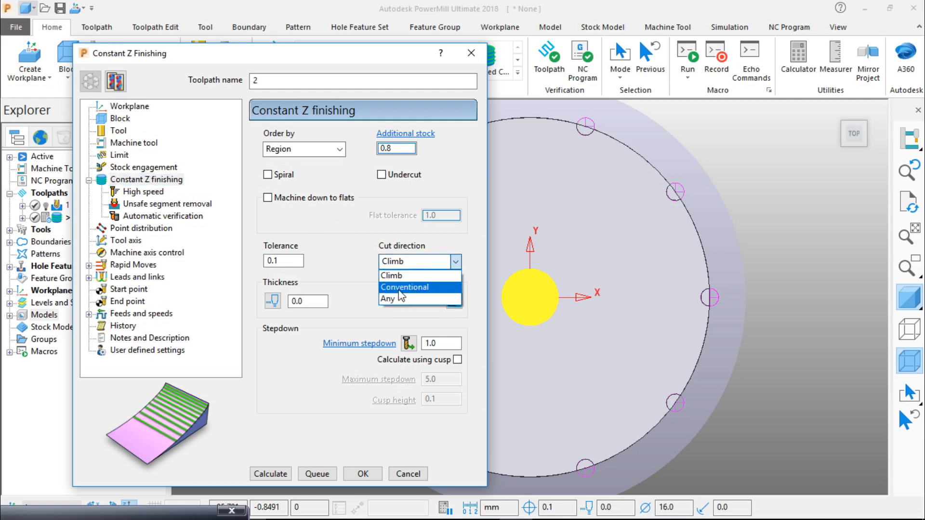
{"action": "left_click", "coordinate": [396, 298]}
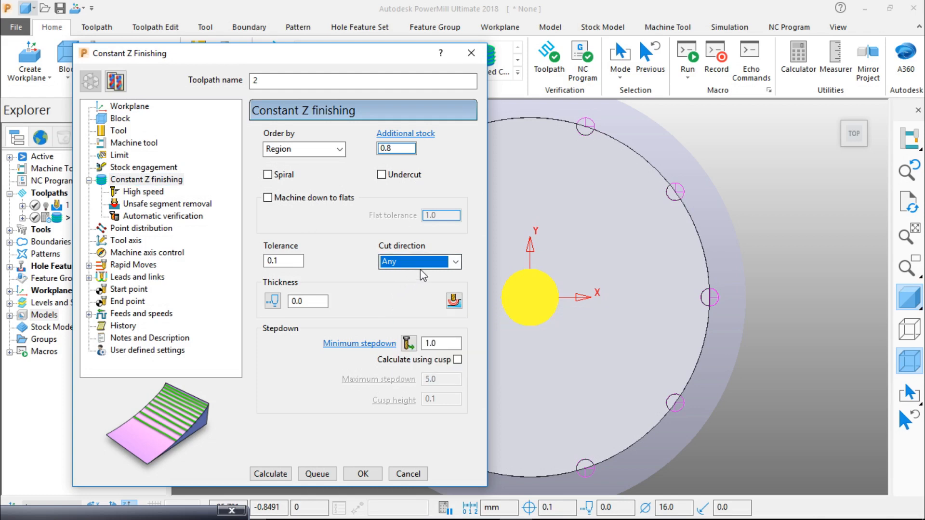
{"action": "left_click", "coordinate": [456, 262]}
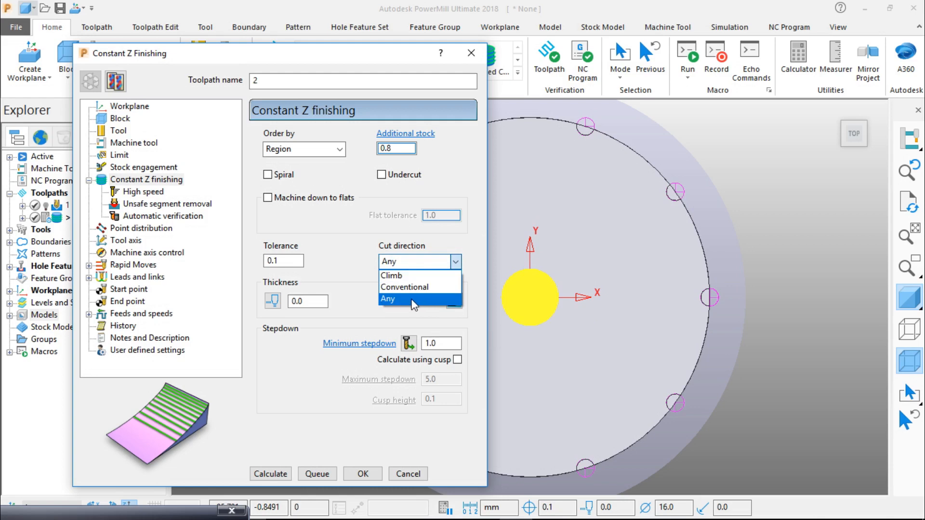
{"action": "left_click", "coordinate": [457, 264]}
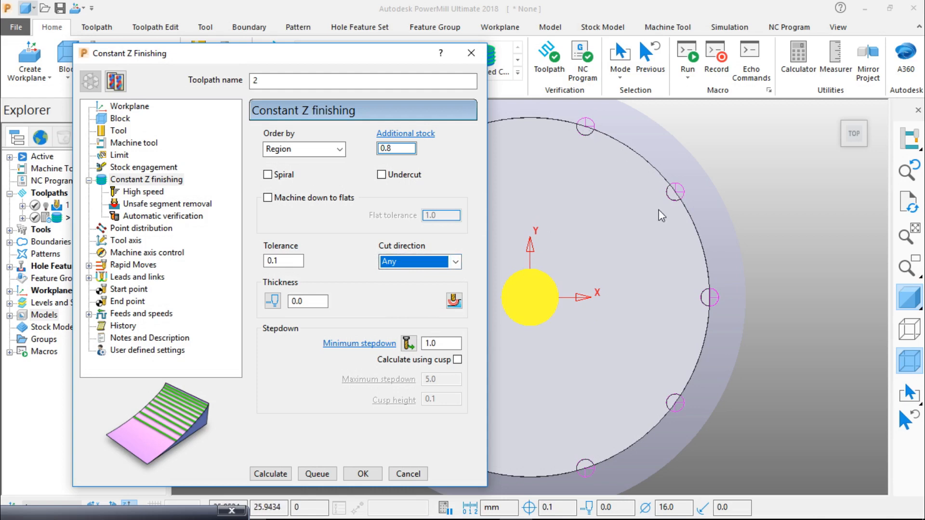
{"action": "left_click", "coordinate": [455, 261]}
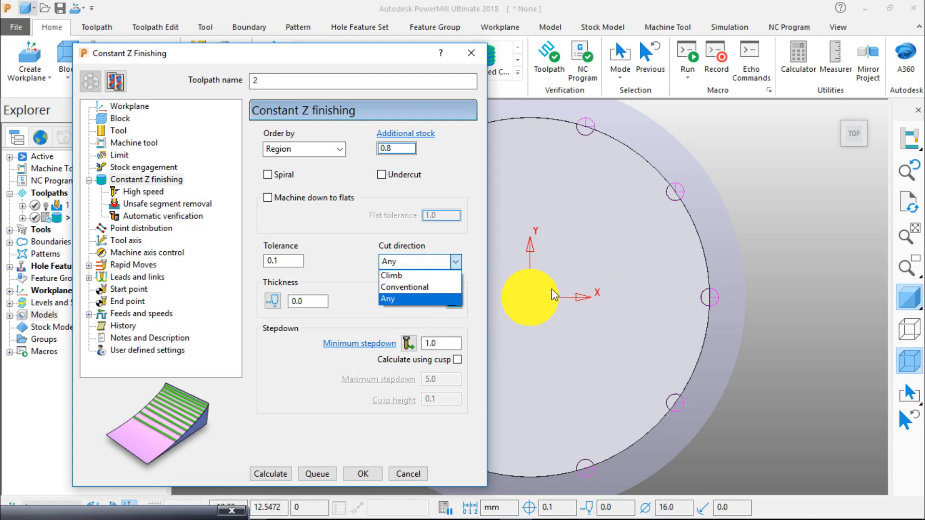
{"action": "left_click", "coordinate": [470, 262]}
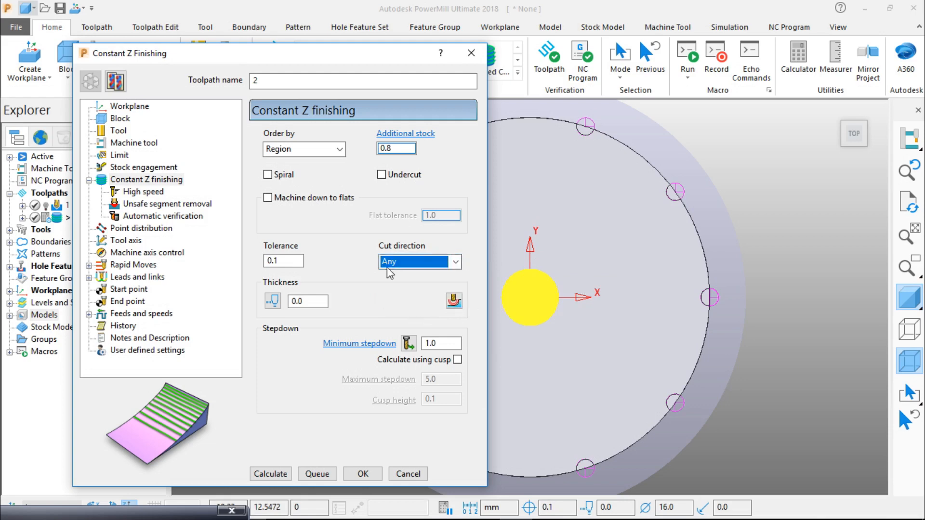
Step: Enable separate radial and axial thickness, set the minimum stepdown to 0.5 and open the High speed settings
{"action": "left_click", "coordinate": [272, 301]}
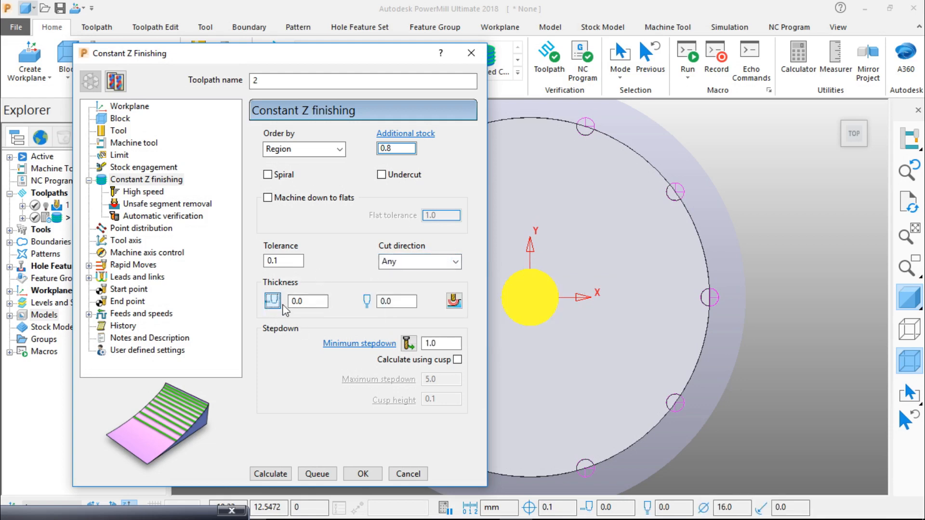
{"action": "double_click", "coordinate": [453, 344]}
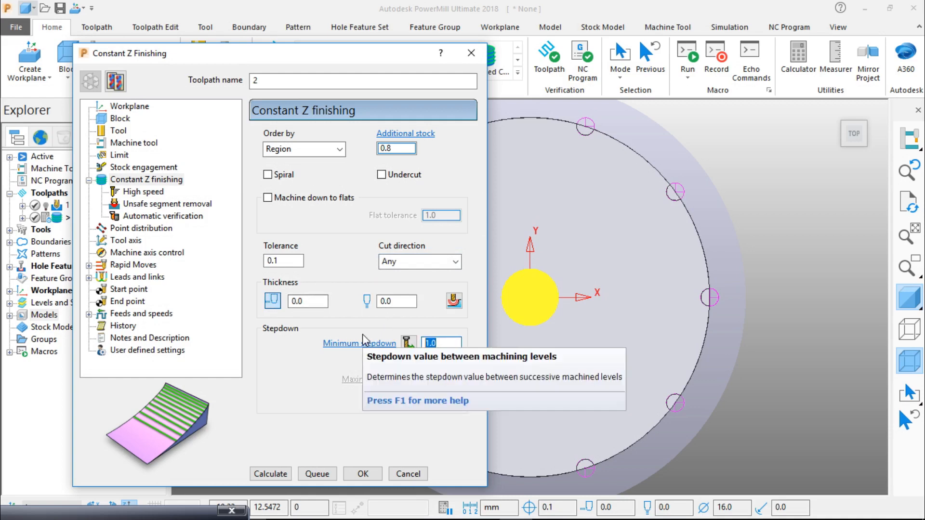
{"action": "type", "text": ".5"}
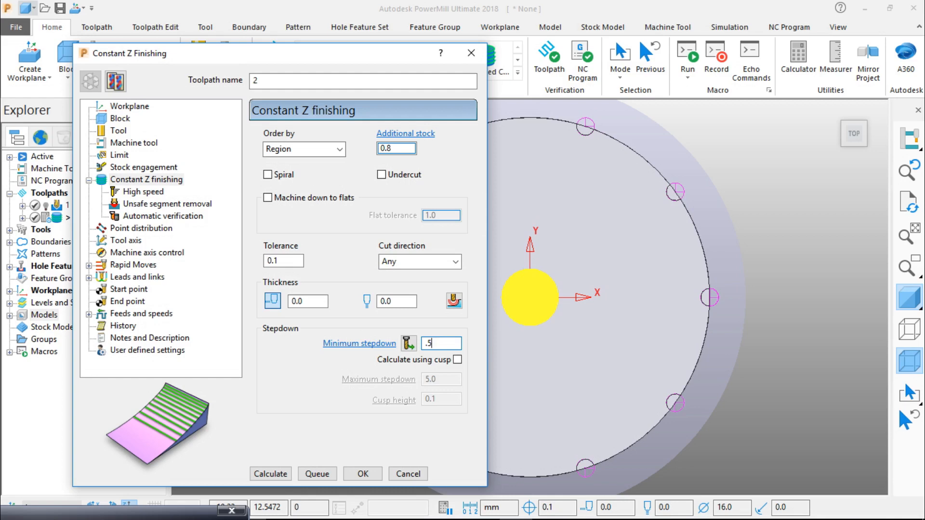
{"action": "left_click", "coordinate": [292, 262]}
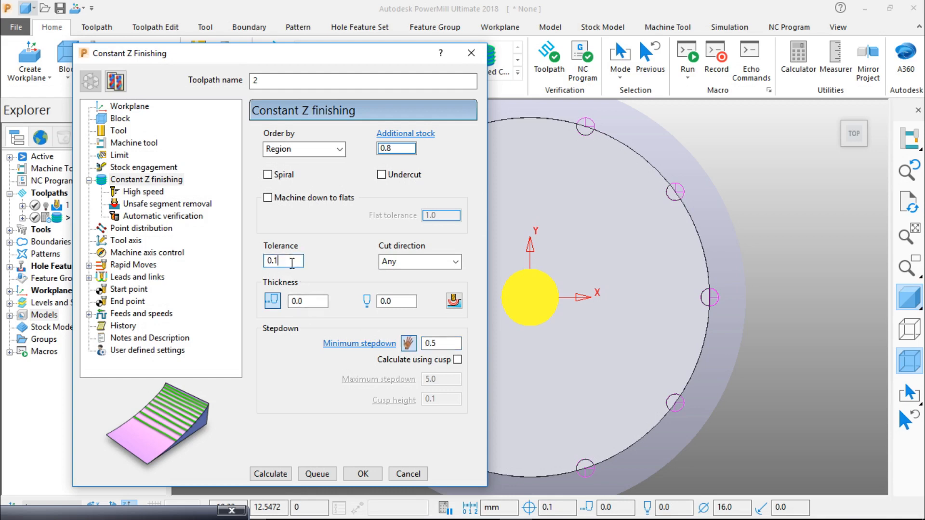
{"action": "double_click", "coordinate": [292, 261]}
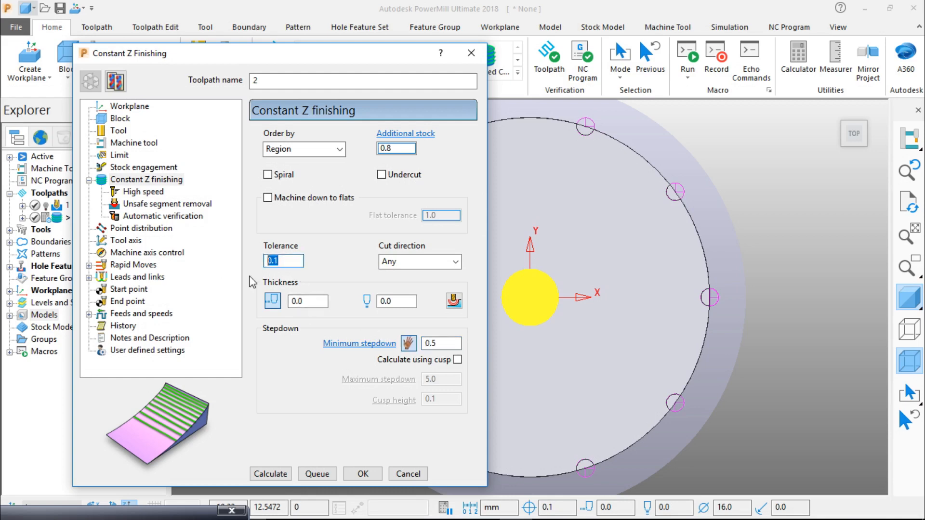
{"action": "left_click", "coordinate": [139, 192]}
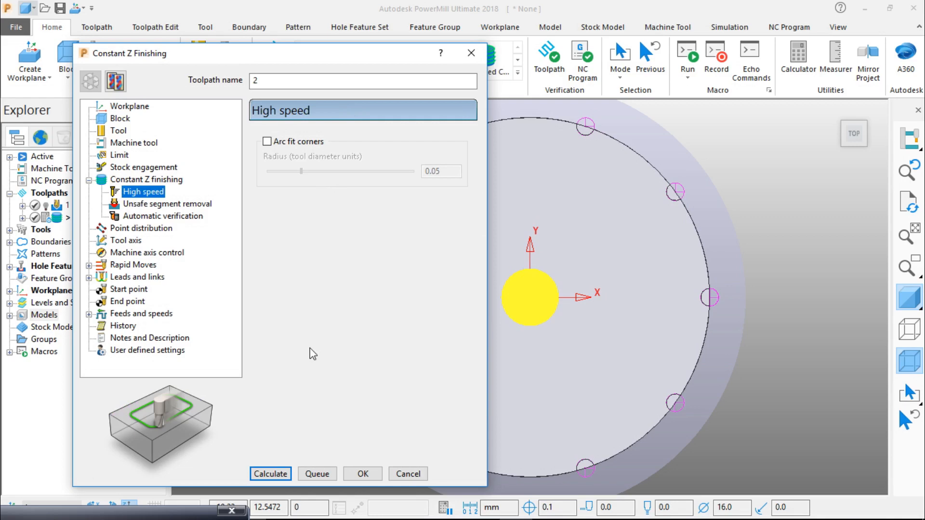
Step: Calculate the Constant Z finishing toolpath 2 and close its settings
{"action": "left_click", "coordinate": [272, 474]}
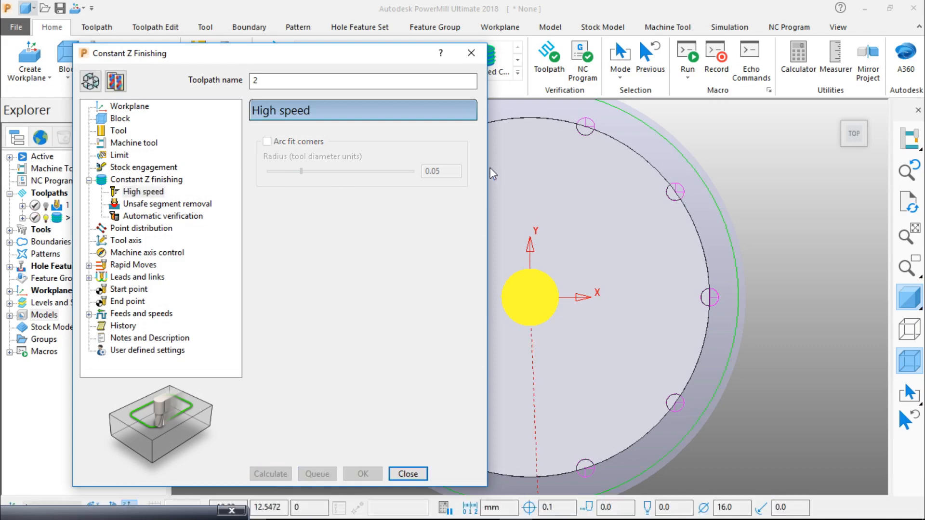
{"action": "left_click", "coordinate": [473, 59]}
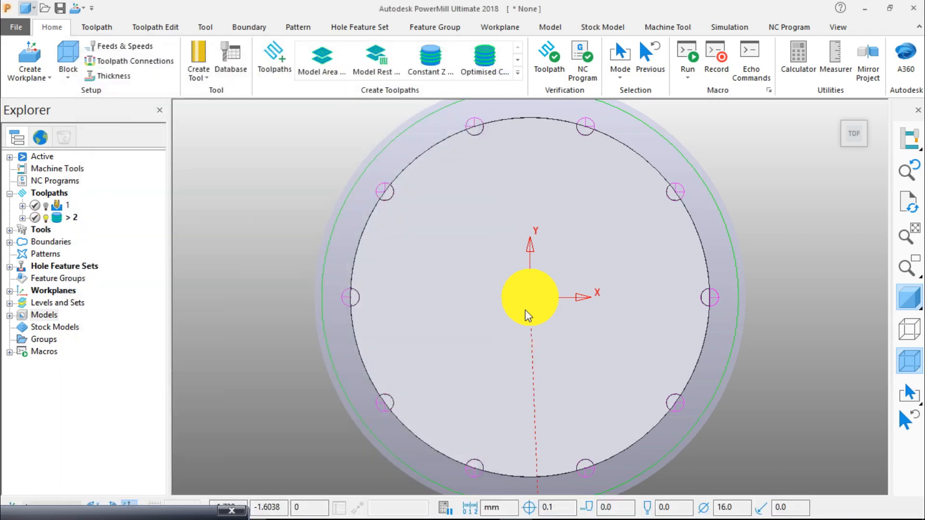
{"action": "middle_click_drag", "start_coordinate": [562, 333], "coordinate": [602, 197]}
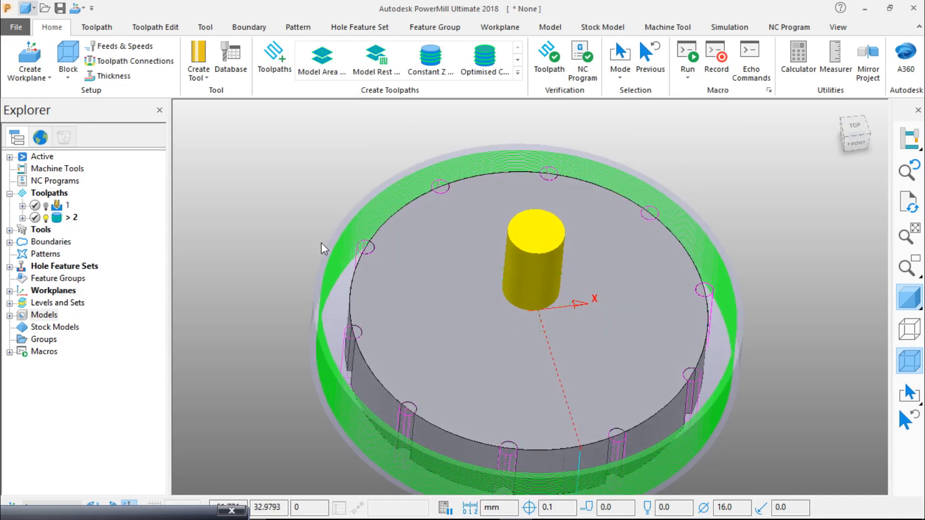
Step: Delete the Planes model from the project's models
{"action": "left_click", "coordinate": [9, 315]}
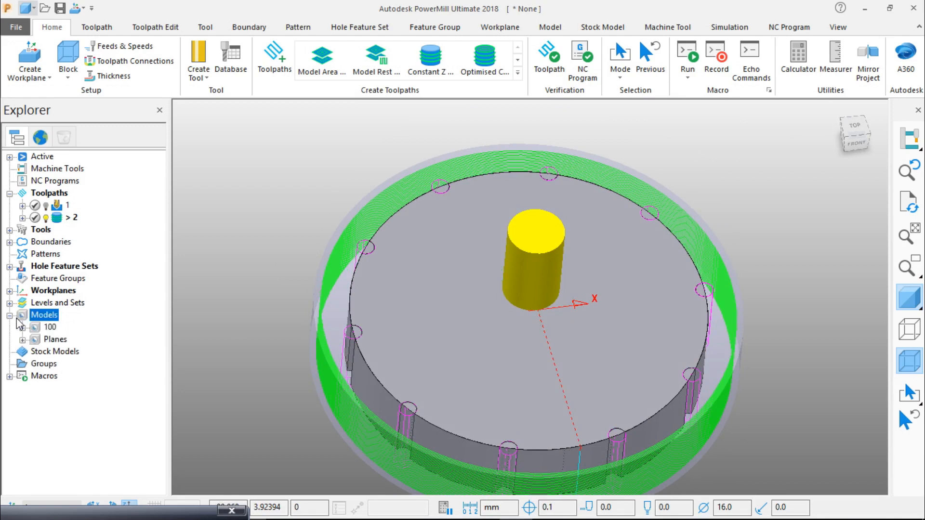
{"action": "right_click", "coordinate": [62, 340]}
{"action": "left_click", "coordinate": [136, 512]}
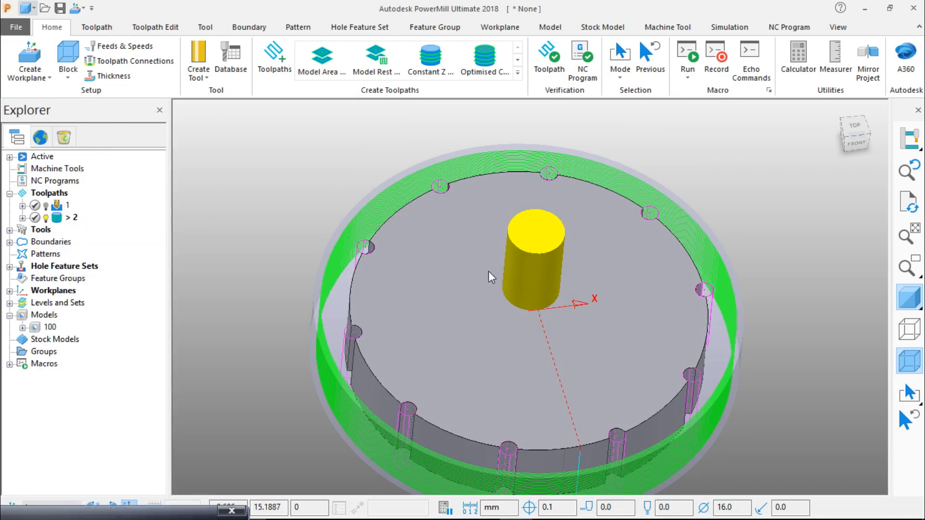
Step: Deactivate the Constant Z finishing toolpath 2 and activate the drilling toolpath 1
{"action": "right_click", "coordinate": [76, 225]}
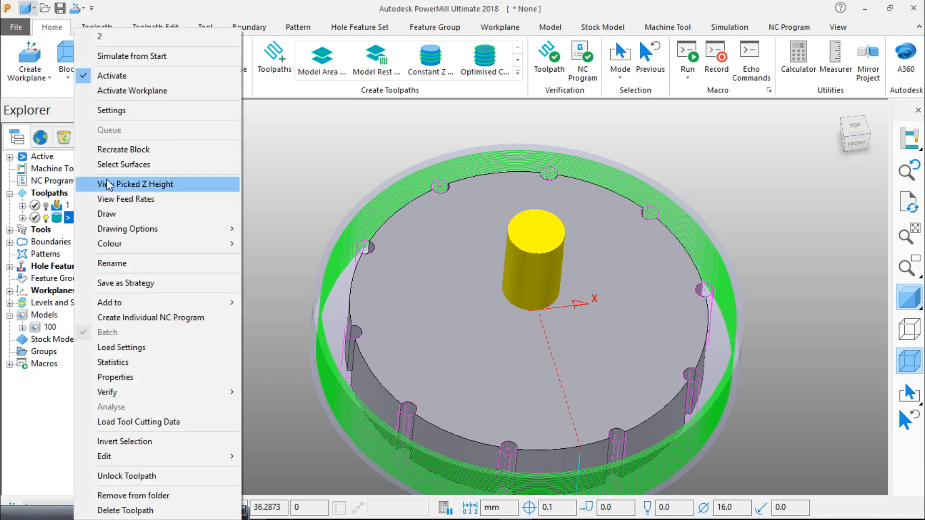
{"action": "left_click", "coordinate": [122, 77]}
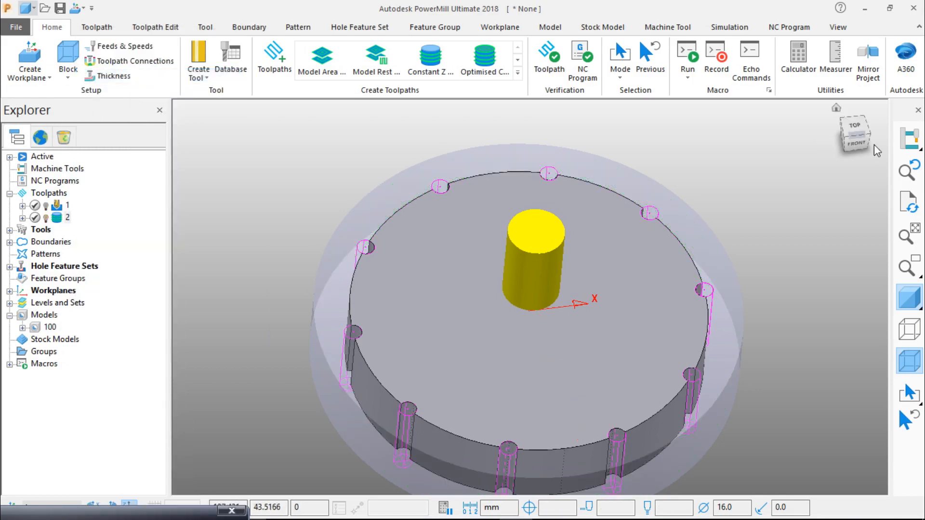
{"action": "left_click", "coordinate": [854, 126]}
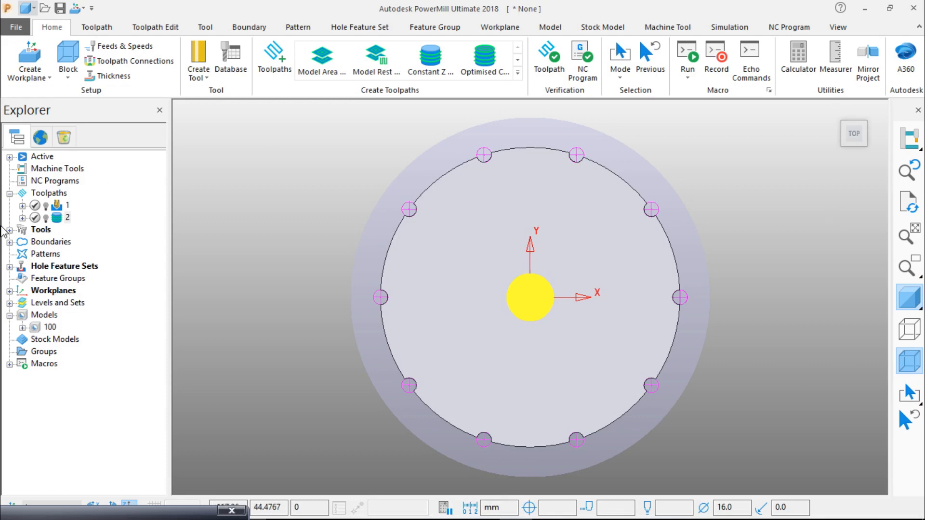
{"action": "right_click", "coordinate": [67, 204]}
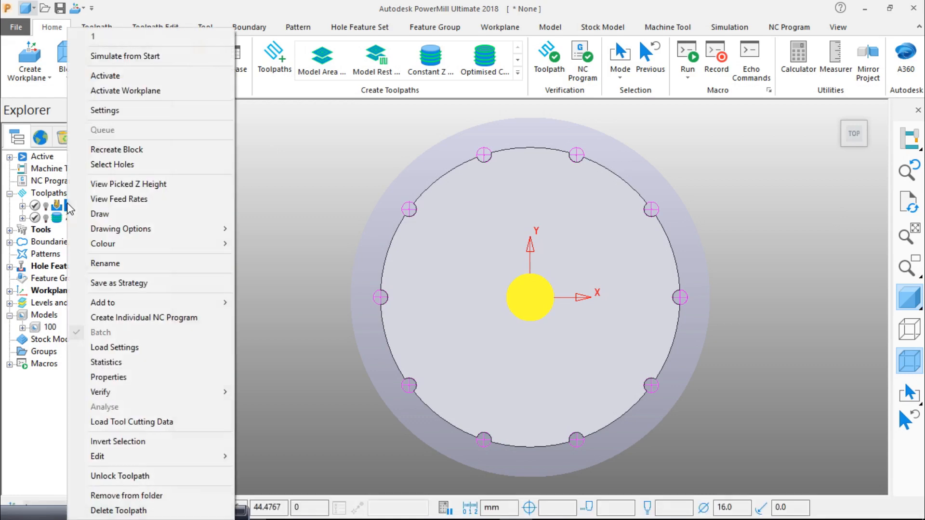
{"action": "left_click", "coordinate": [127, 76]}
{"action": "middle_click_drag", "start_coordinate": [599, 283], "coordinate": [612, 250]}
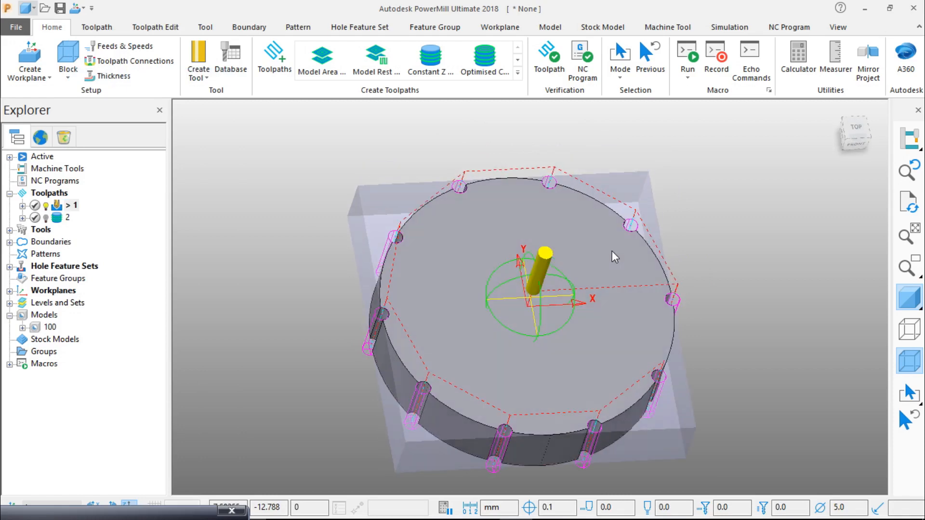
Step: Simulate drilling toolpath 1 from the start with ViewMill turned on
{"action": "right_click", "coordinate": [75, 207]}
{"action": "left_click", "coordinate": [147, 57]}
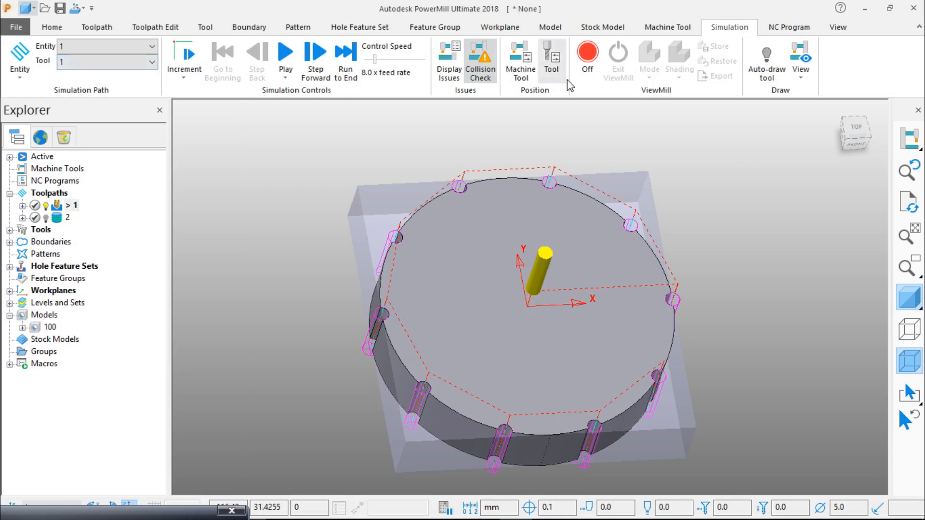
{"action": "left_click", "coordinate": [588, 56]}
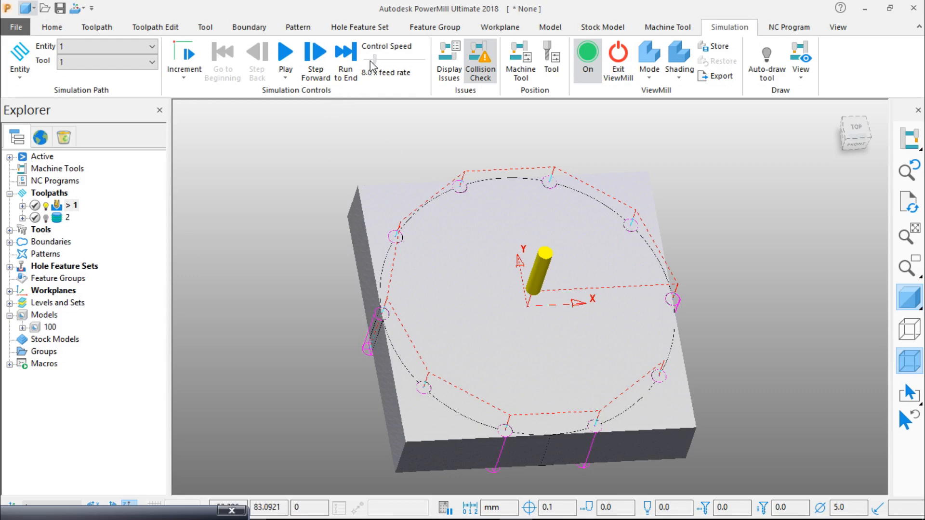
{"action": "left_click", "coordinate": [285, 58]}
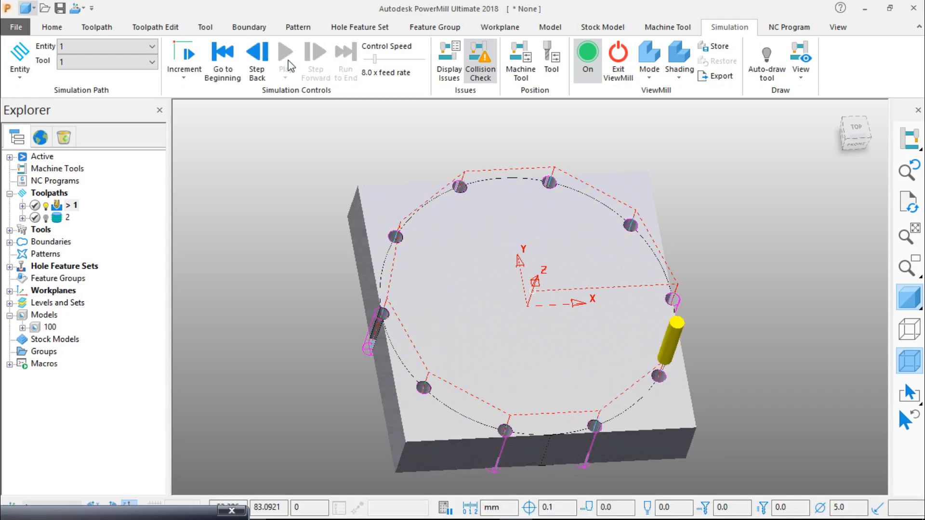
Step: Activate Constant Z toolpath 2 and simulate it from the start in ViewMill, raising the speed to 31.0 x feed rate
{"action": "right_click", "coordinate": [62, 221]}
{"action": "left_click", "coordinate": [132, 78]}
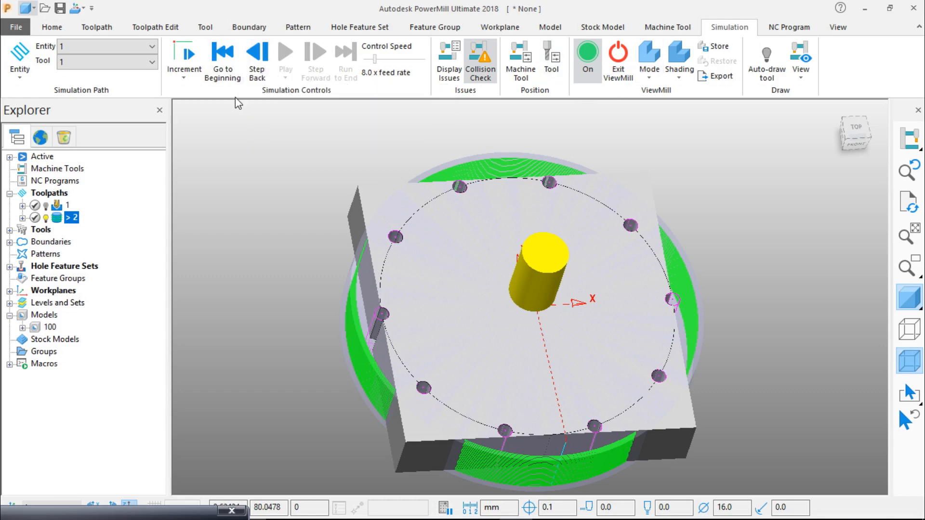
{"action": "left_click", "coordinate": [590, 59]}
{"action": "right_click", "coordinate": [72, 220]}
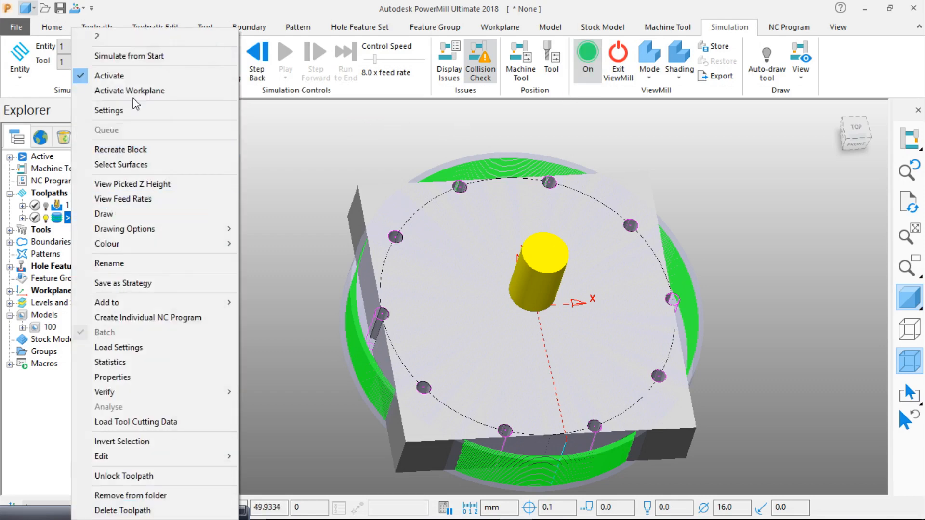
{"action": "left_click", "coordinate": [141, 56]}
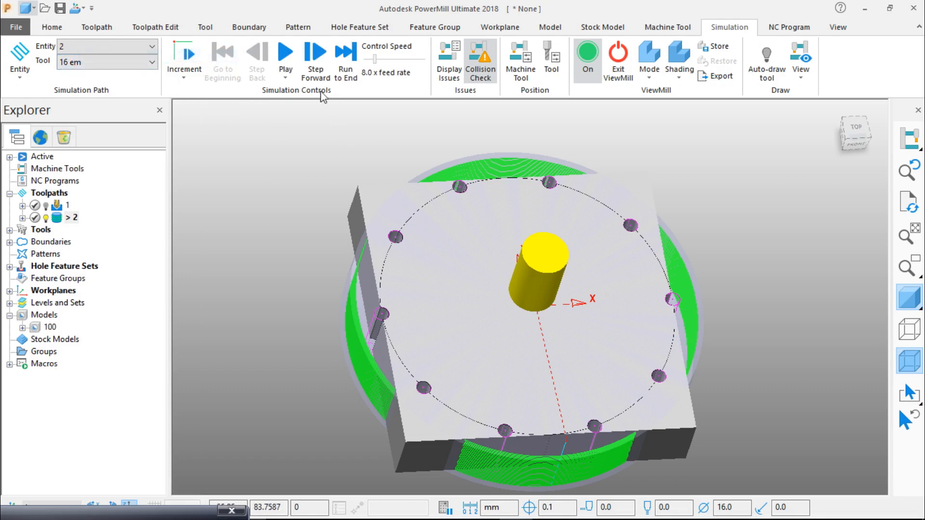
{"action": "left_click", "coordinate": [286, 57]}
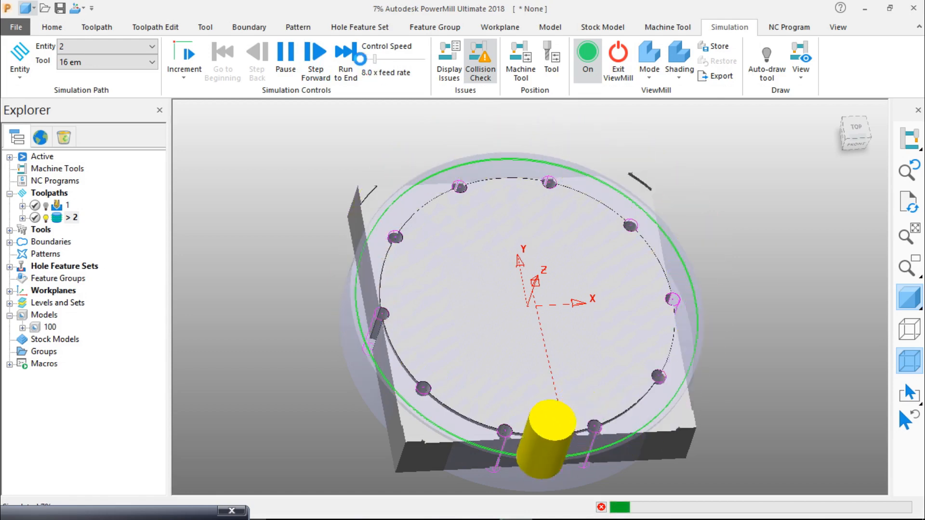
{"action": "left_click_drag", "start_coordinate": [381, 58], "coordinate": [388, 57]}
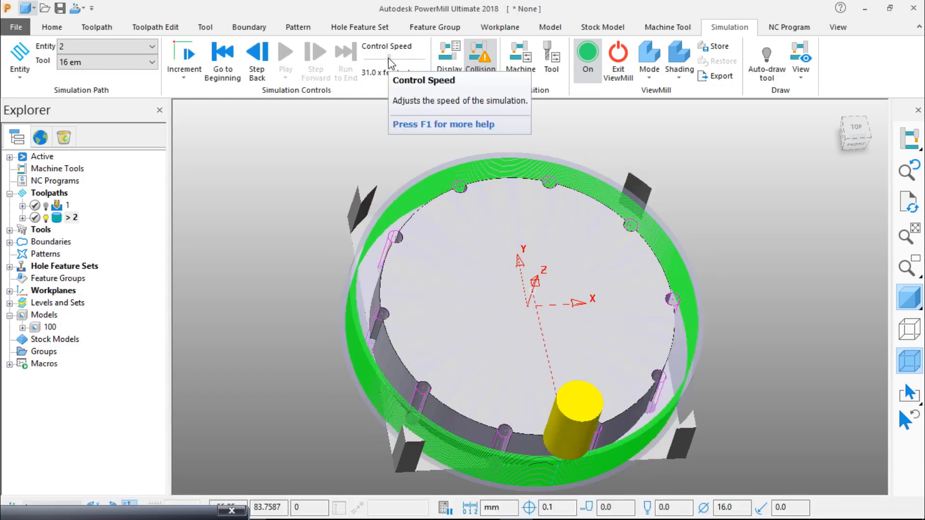
Step: Set the first choice link in the toolpath connections of toolpath 2 to Straight
{"action": "middle_click_drag", "start_coordinate": [585, 413], "coordinate": [646, 299]}
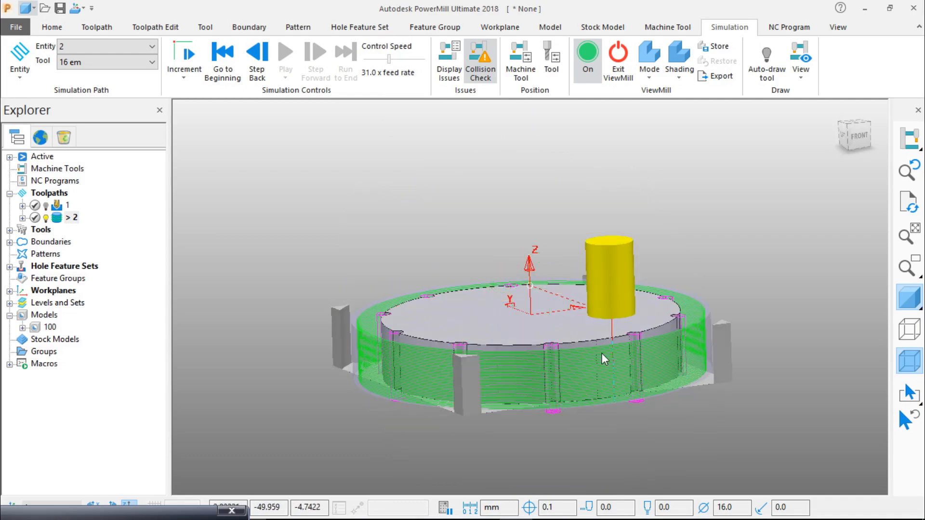
{"action": "scroll", "coordinate": [602, 354], "scroll_direction": "up", "scroll_amount": 5}
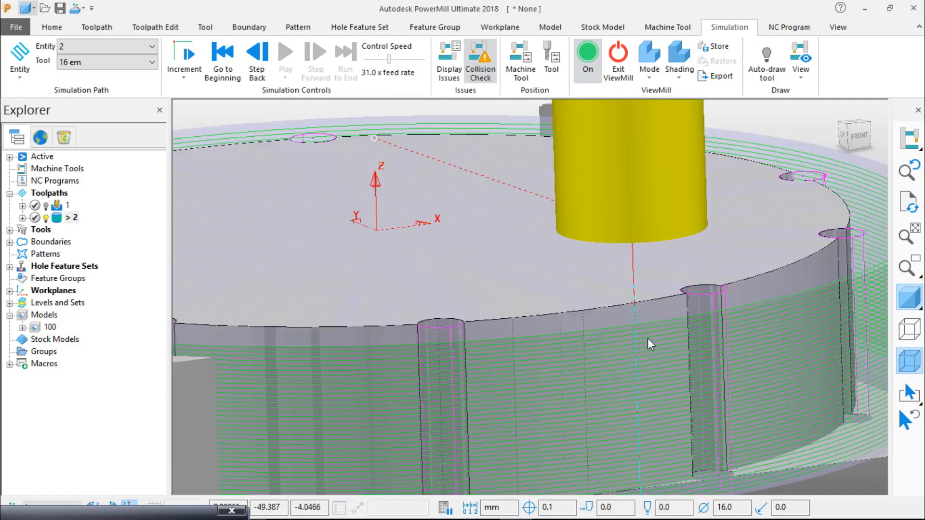
{"action": "scroll", "coordinate": [647, 338], "scroll_direction": "down", "scroll_amount": 6}
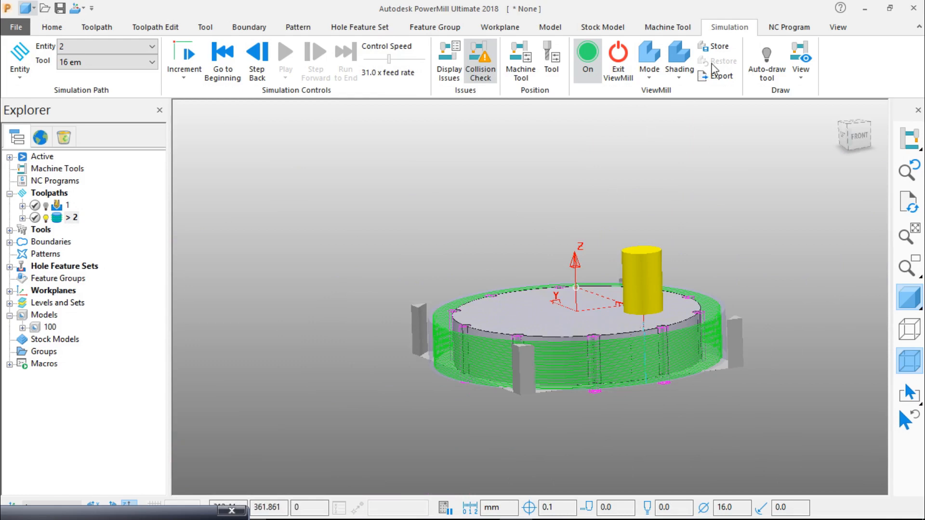
{"action": "left_click", "coordinate": [52, 27]}
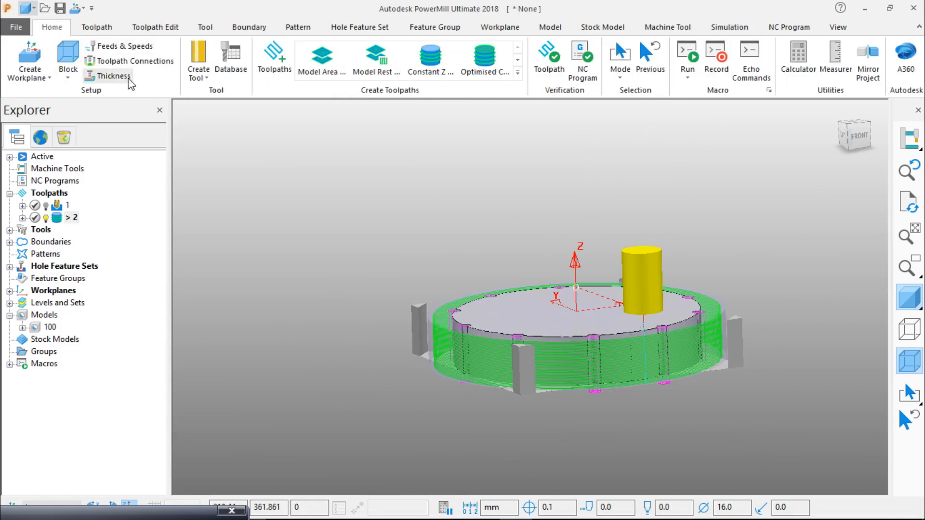
{"action": "left_click", "coordinate": [114, 62]}
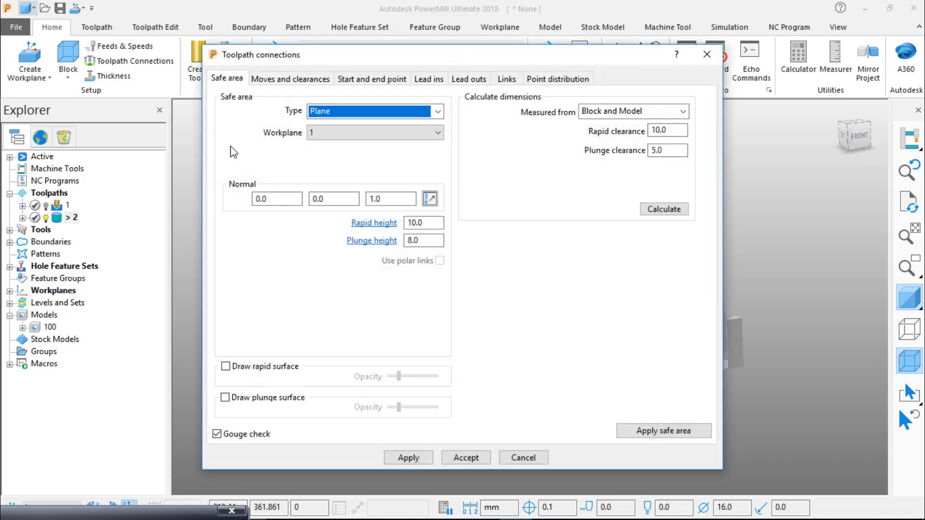
{"action": "left_click", "coordinate": [429, 80]}
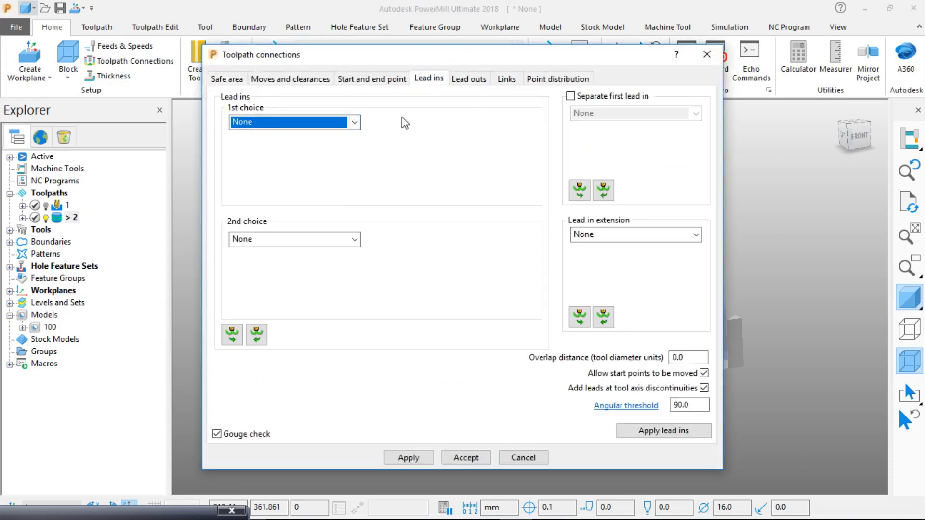
{"action": "left_click", "coordinate": [506, 81]}
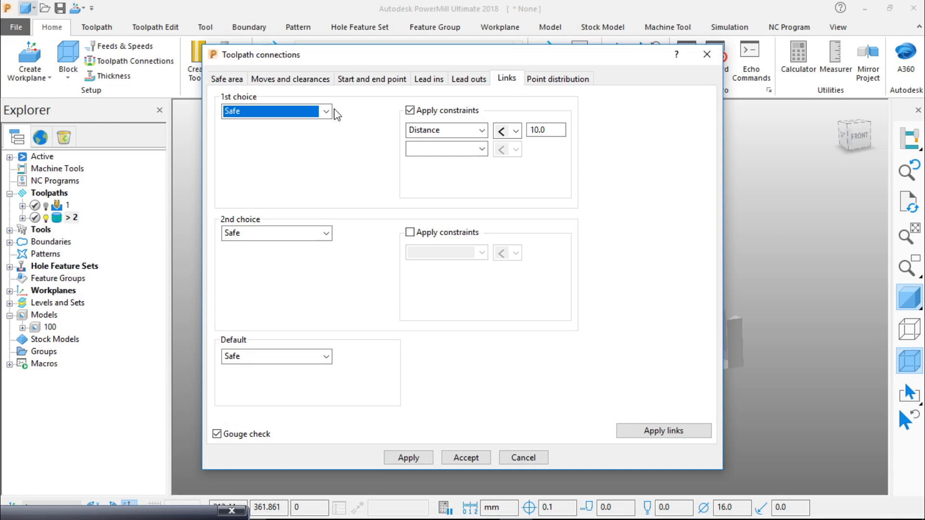
{"action": "left_click", "coordinate": [307, 116]}
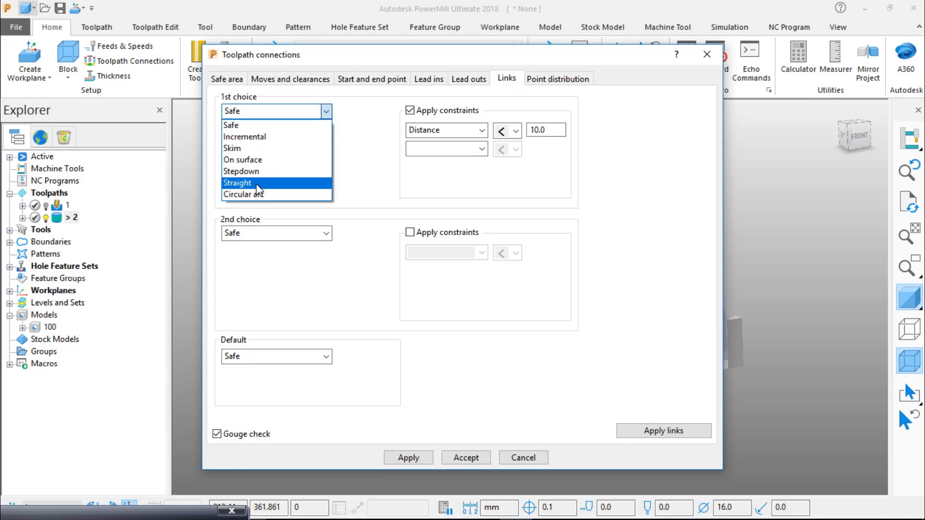
{"action": "left_click", "coordinate": [475, 56]}
{"action": "left_click_drag", "start_coordinate": [436, 62], "coordinate": [154, 77]}
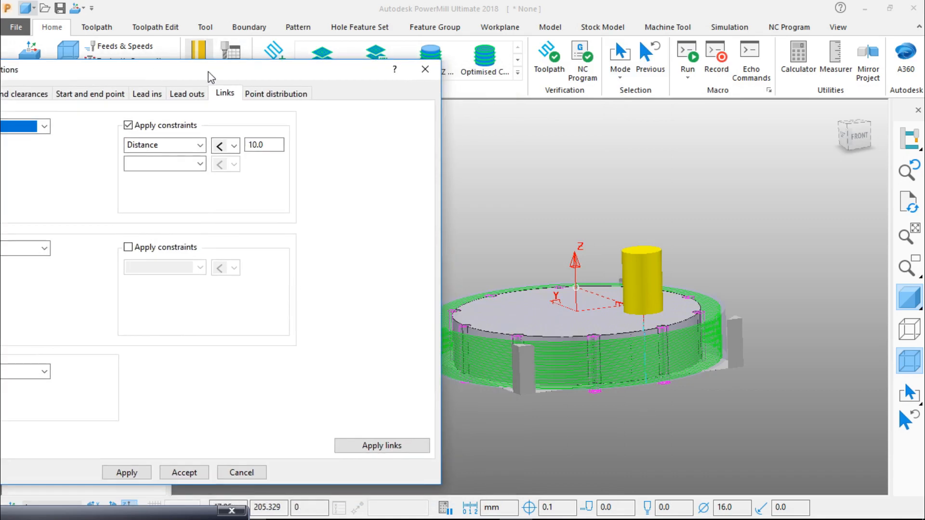
{"action": "left_click_drag", "start_coordinate": [212, 69], "coordinate": [438, 64]}
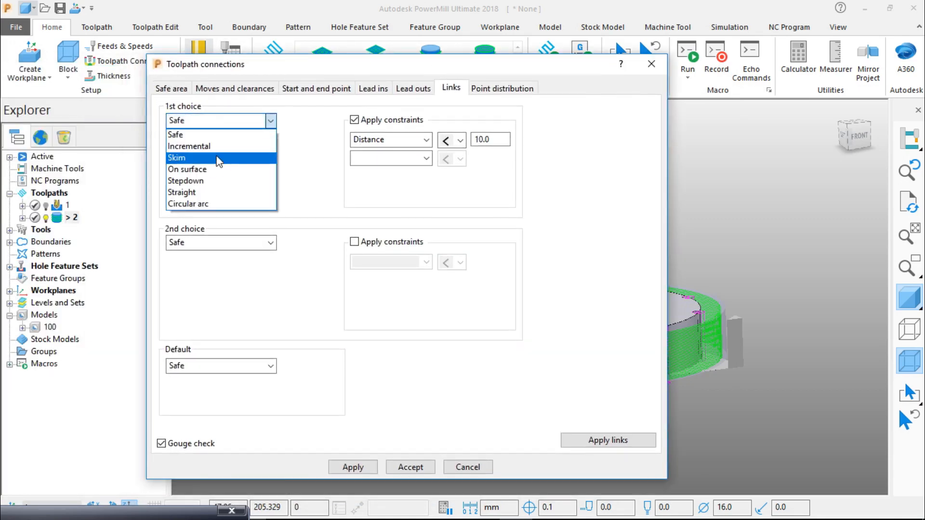
{"action": "left_click", "coordinate": [219, 195]}
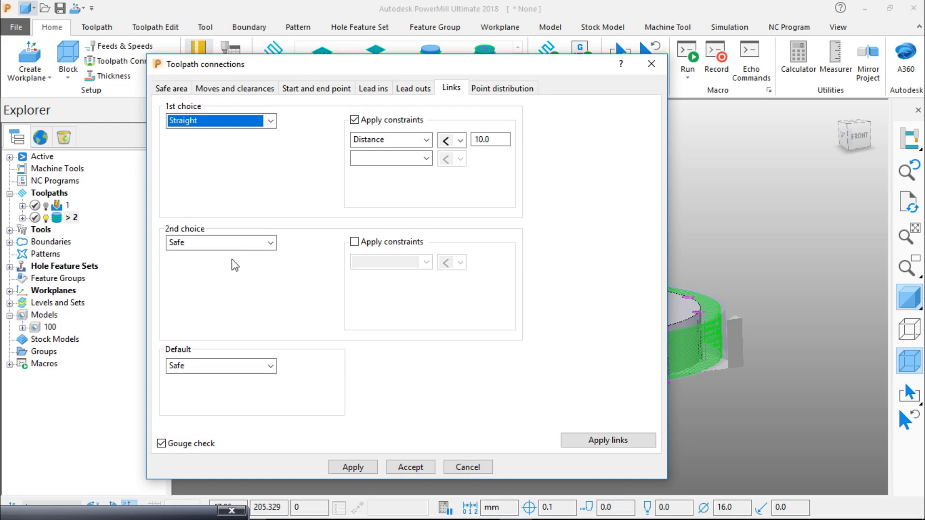
Step: Set the second choice and default links of toolpath 2 to Skim and accept the toolpath connections
{"action": "left_click", "coordinate": [238, 244]}
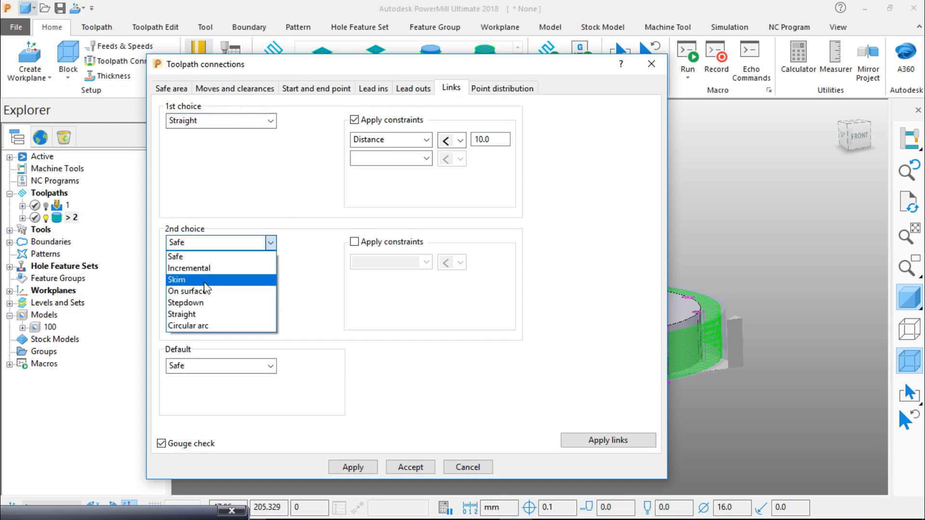
{"action": "left_click", "coordinate": [192, 280]}
{"action": "left_click", "coordinate": [217, 365]}
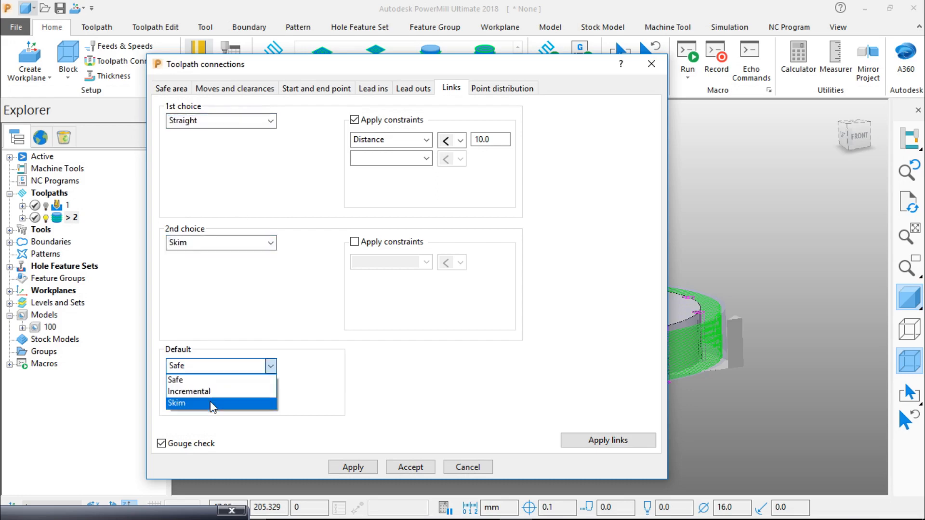
{"action": "left_click", "coordinate": [193, 403]}
{"action": "left_click", "coordinate": [409, 465]}
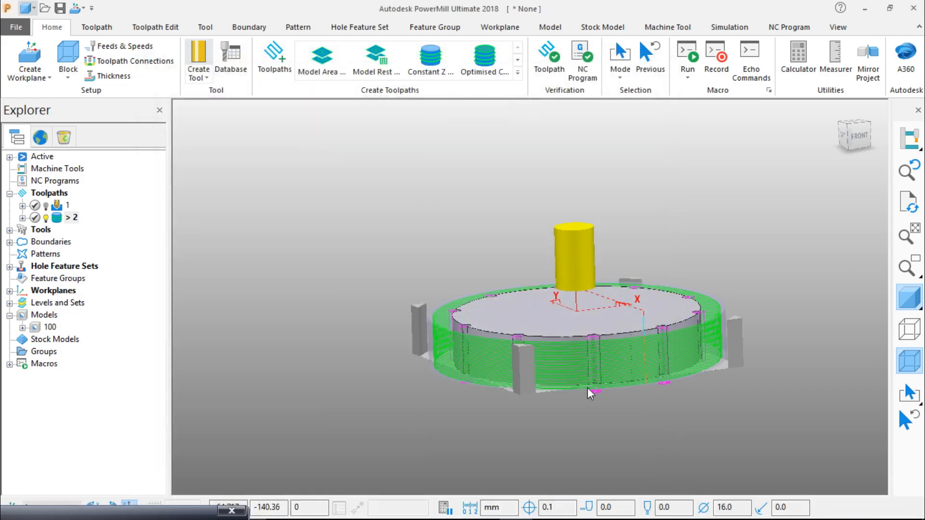
{"action": "scroll", "coordinate": [683, 340], "scroll_direction": "up", "scroll_amount": 5}
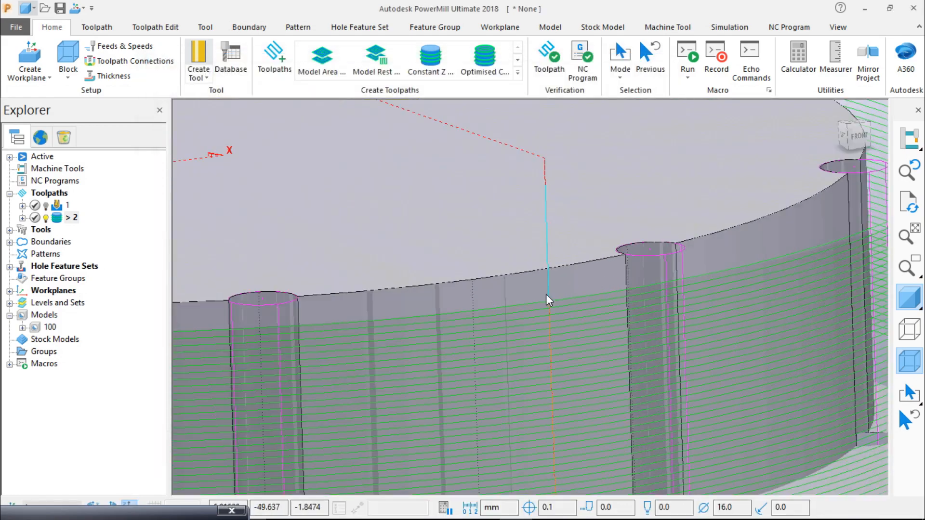
{"action": "scroll", "coordinate": [546, 294], "scroll_direction": "down", "scroll_amount": 6}
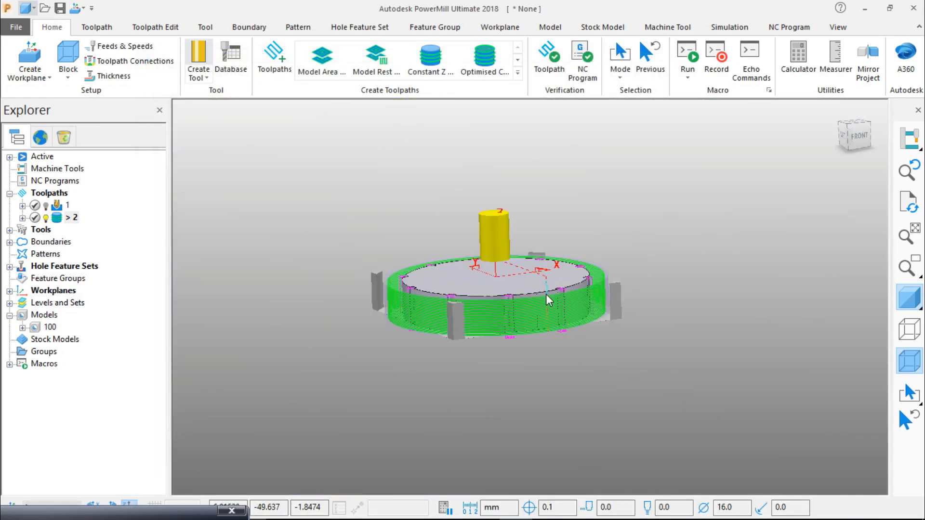
{"action": "middle_click_drag", "start_coordinate": [443, 325], "coordinate": [516, 444]}
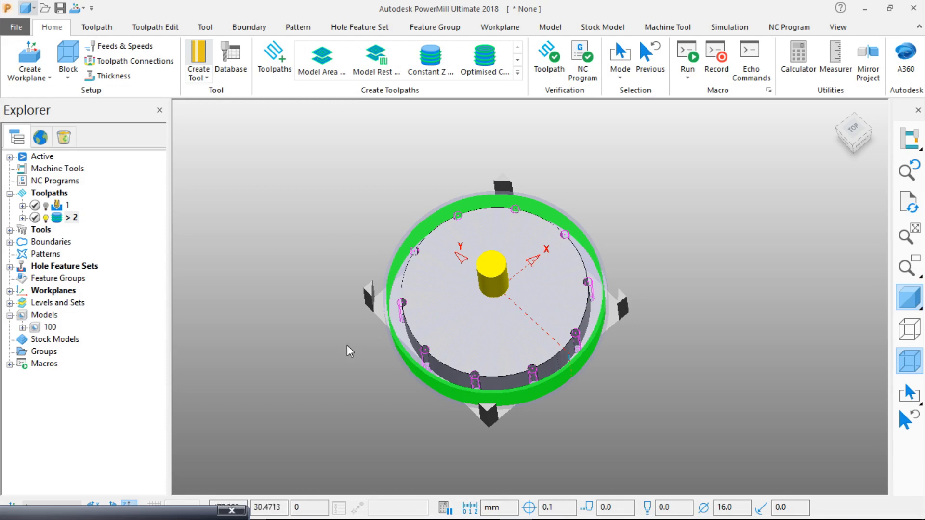
{"action": "left_click_drag", "start_coordinate": [100, 519], "coordinate": [251, 229]}
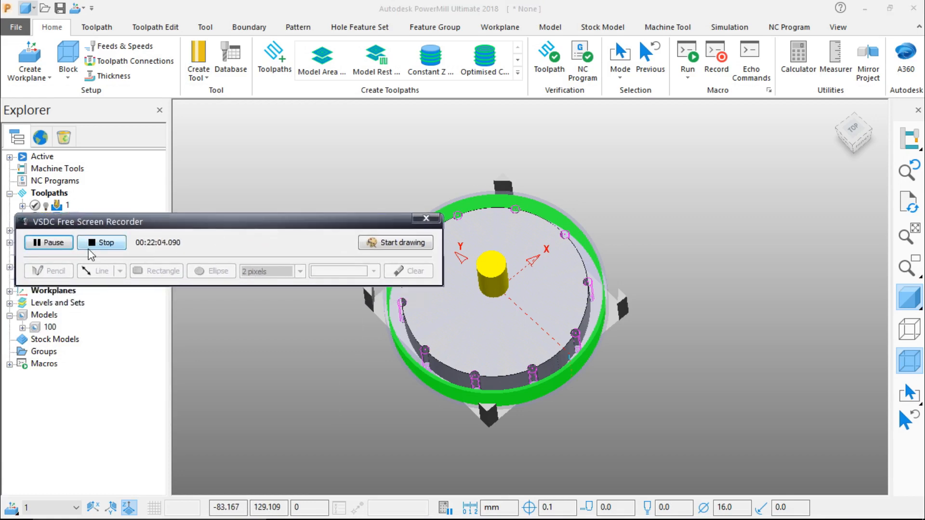